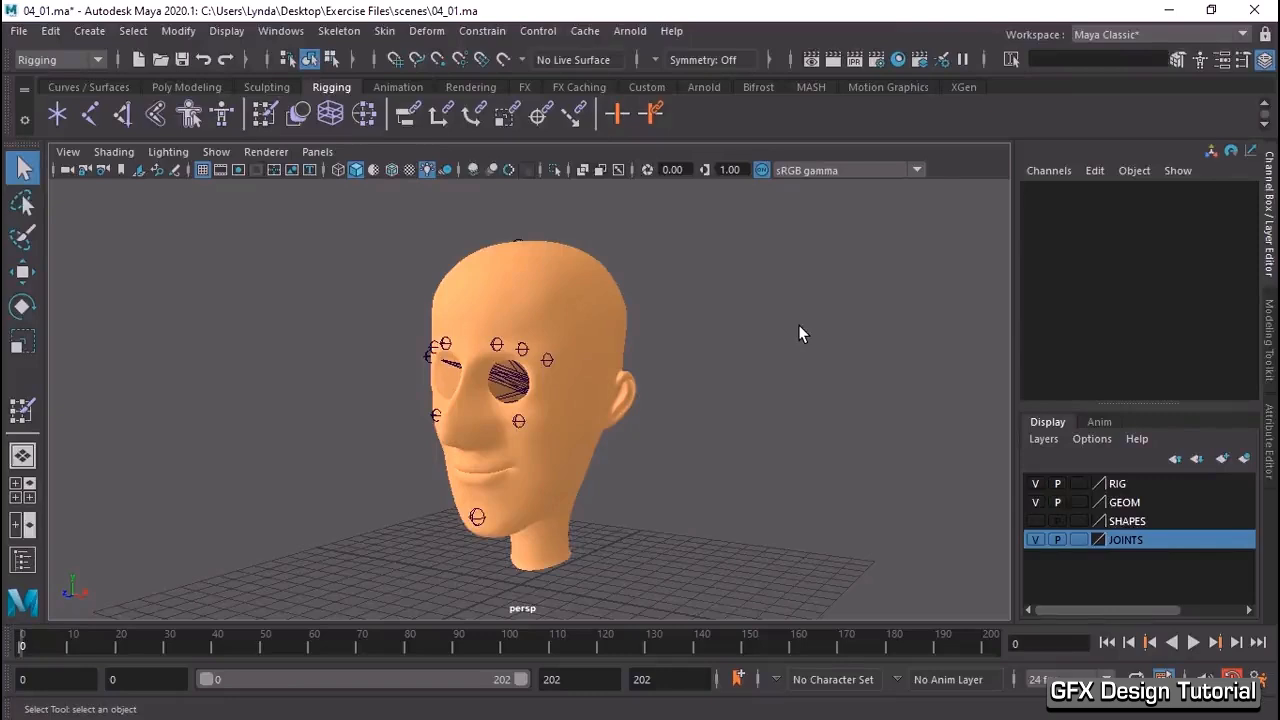
- Show the hidden Parts group under GEOMETRY in the Outliner, and close the Outliner
{"action": "left_click_drag", "start_coordinate": [691, 356], "coordinate": [698, 430], "text": "alt"}
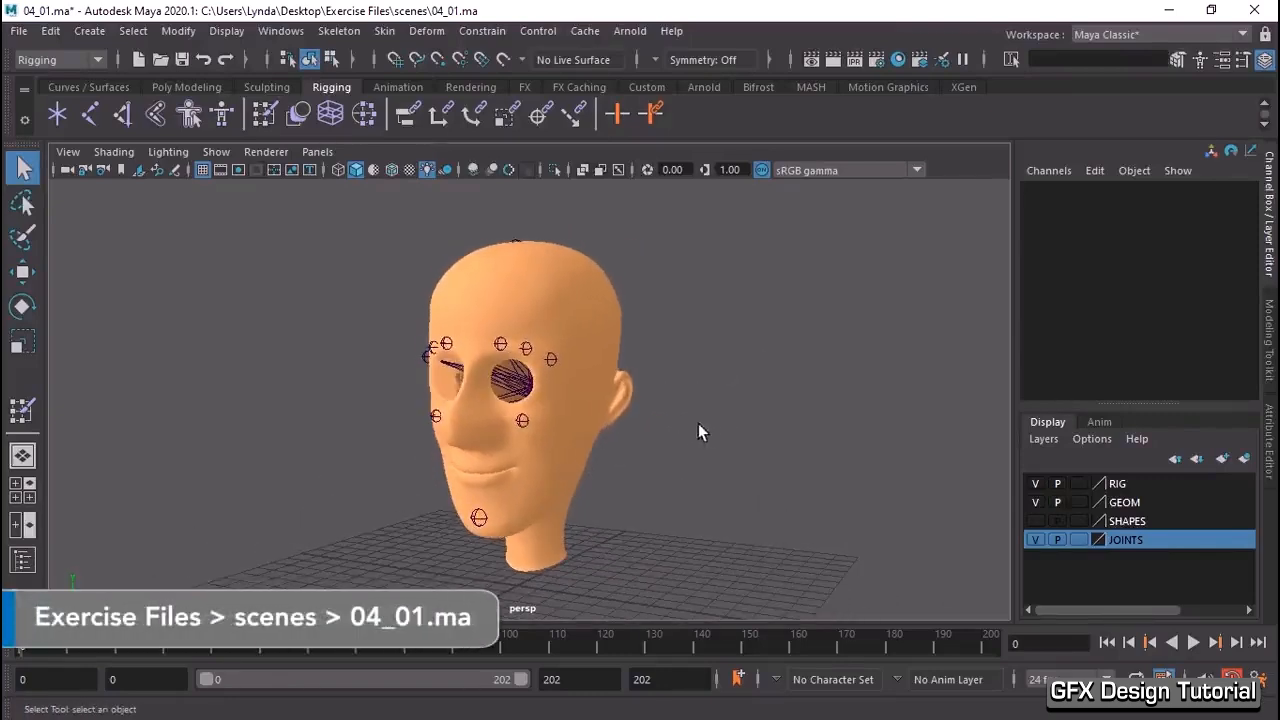
{"action": "left_click", "coordinate": [280, 31]}
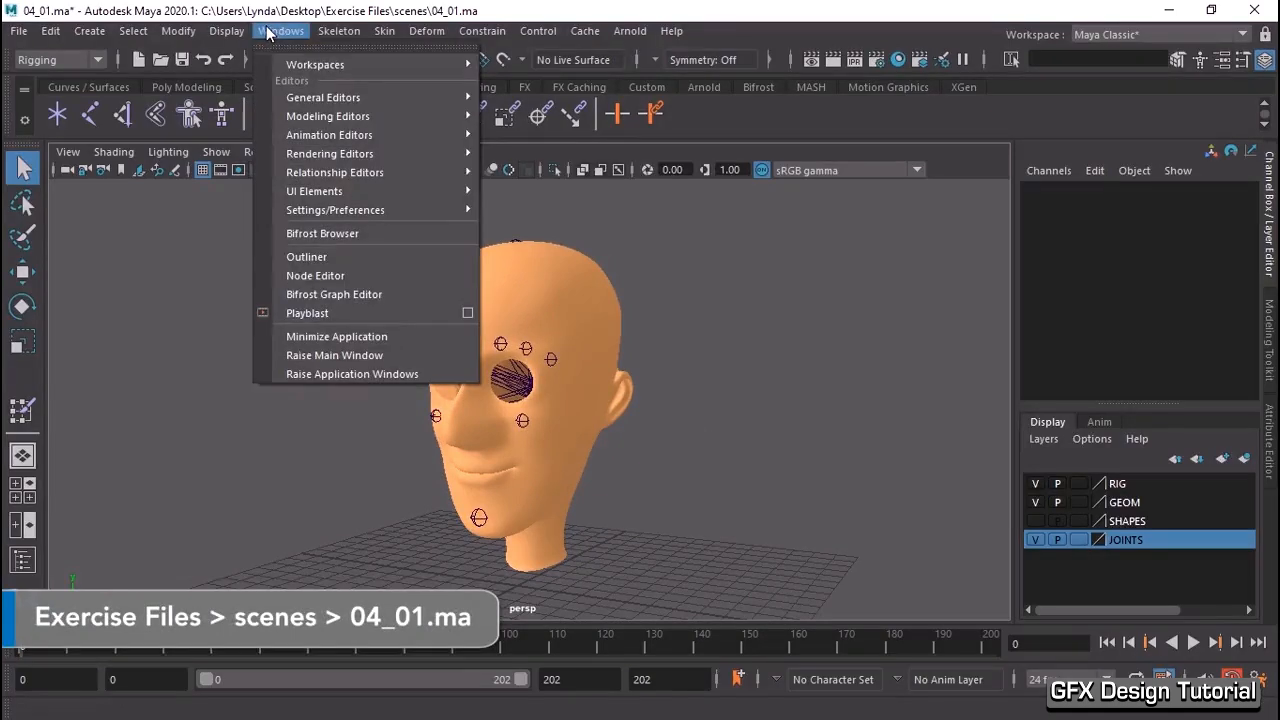
{"action": "left_click", "coordinate": [304, 257]}
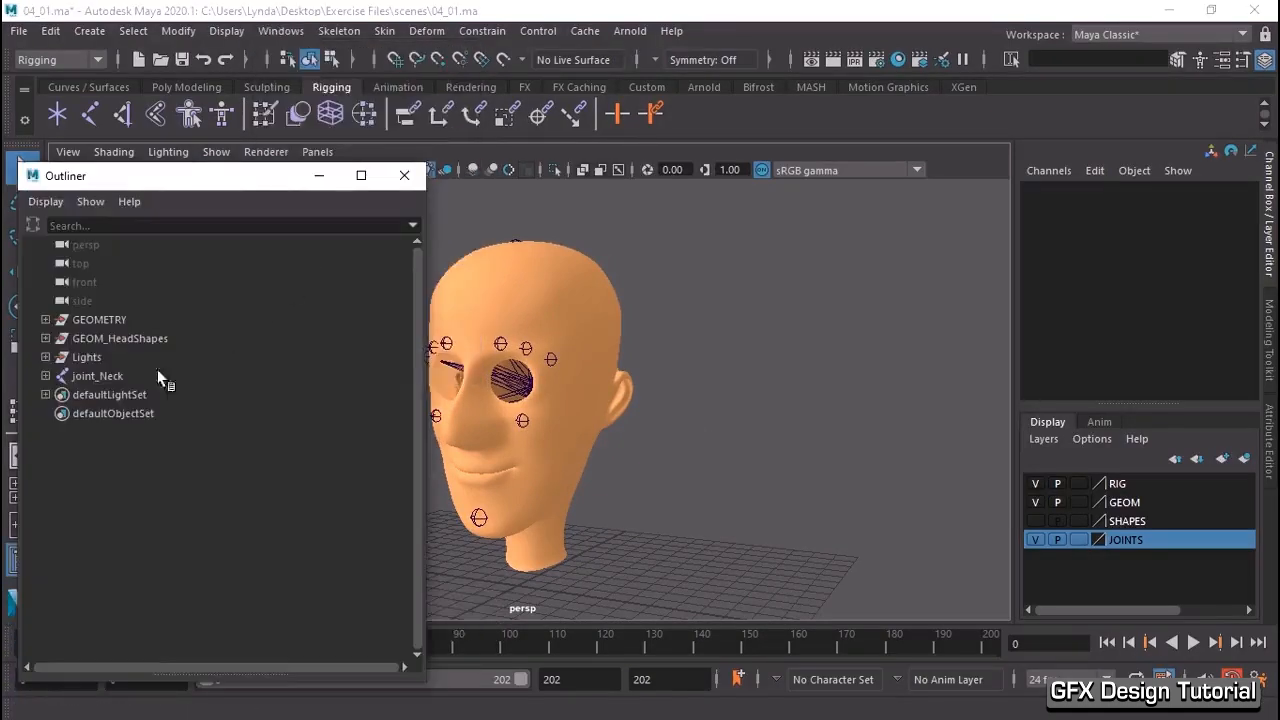
{"action": "left_click", "coordinate": [45, 320]}
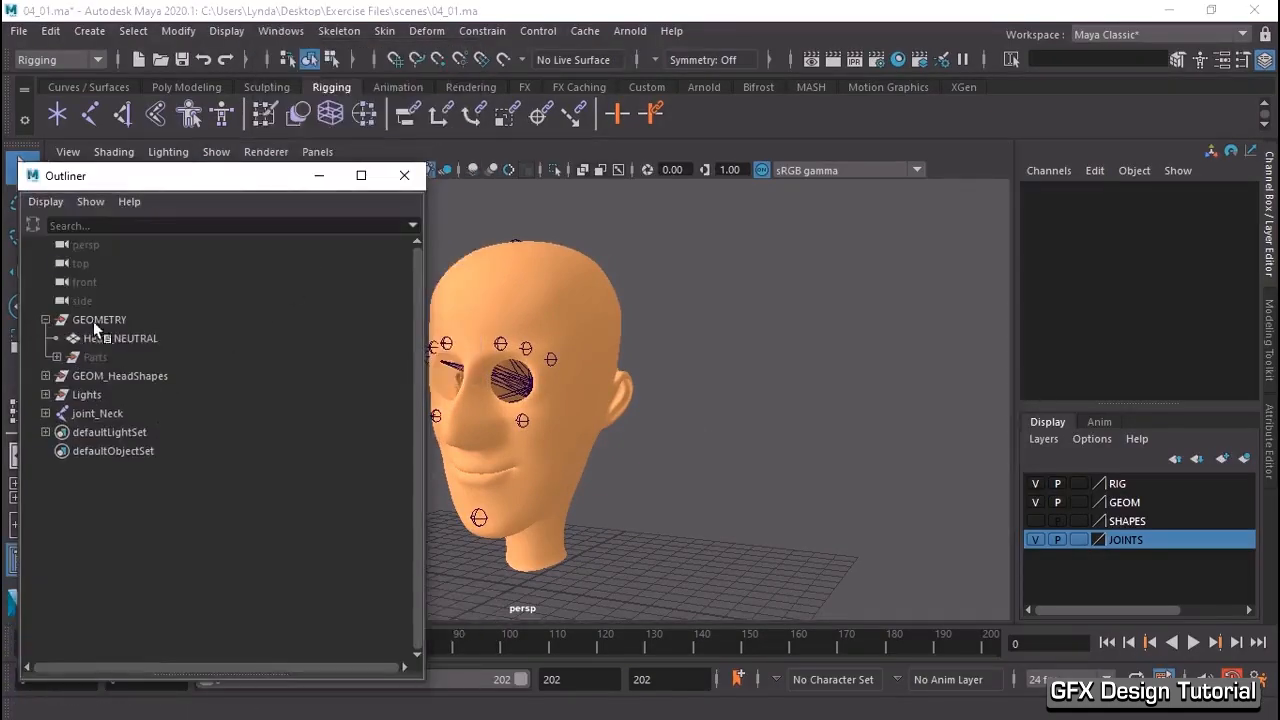
{"action": "left_click", "coordinate": [92, 360]}
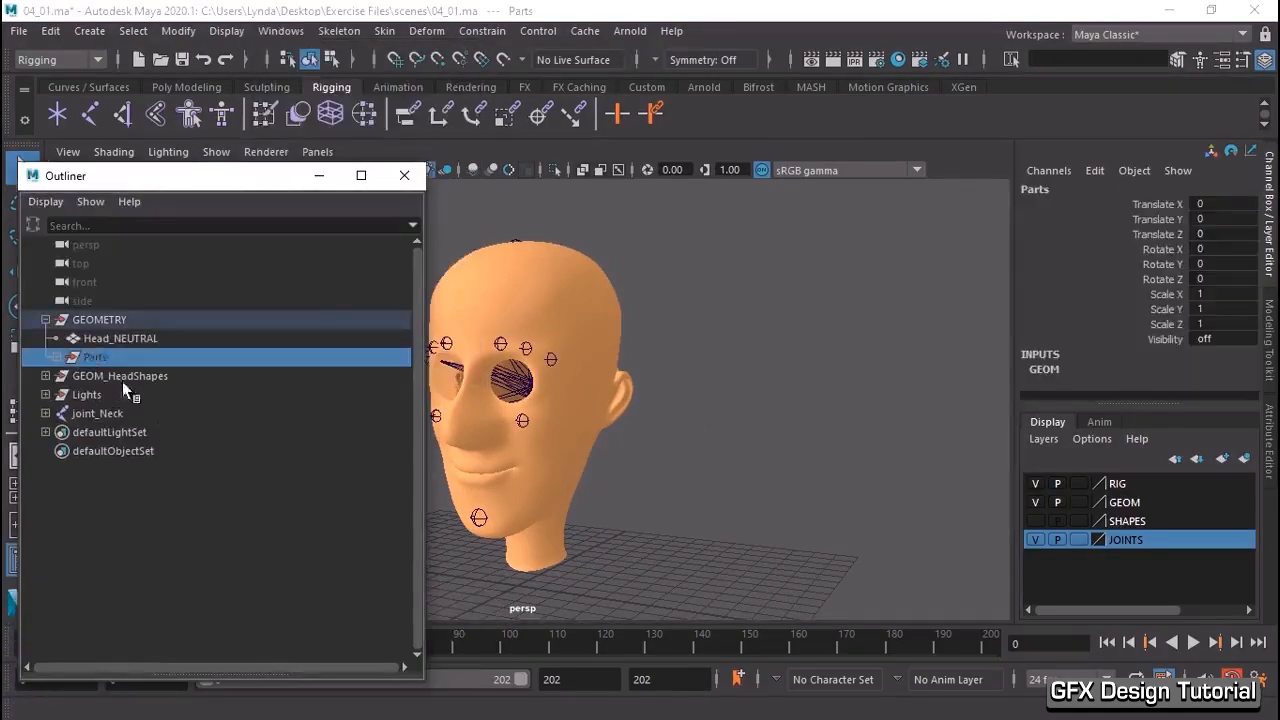
{"action": "left_click", "coordinate": [63, 357]}
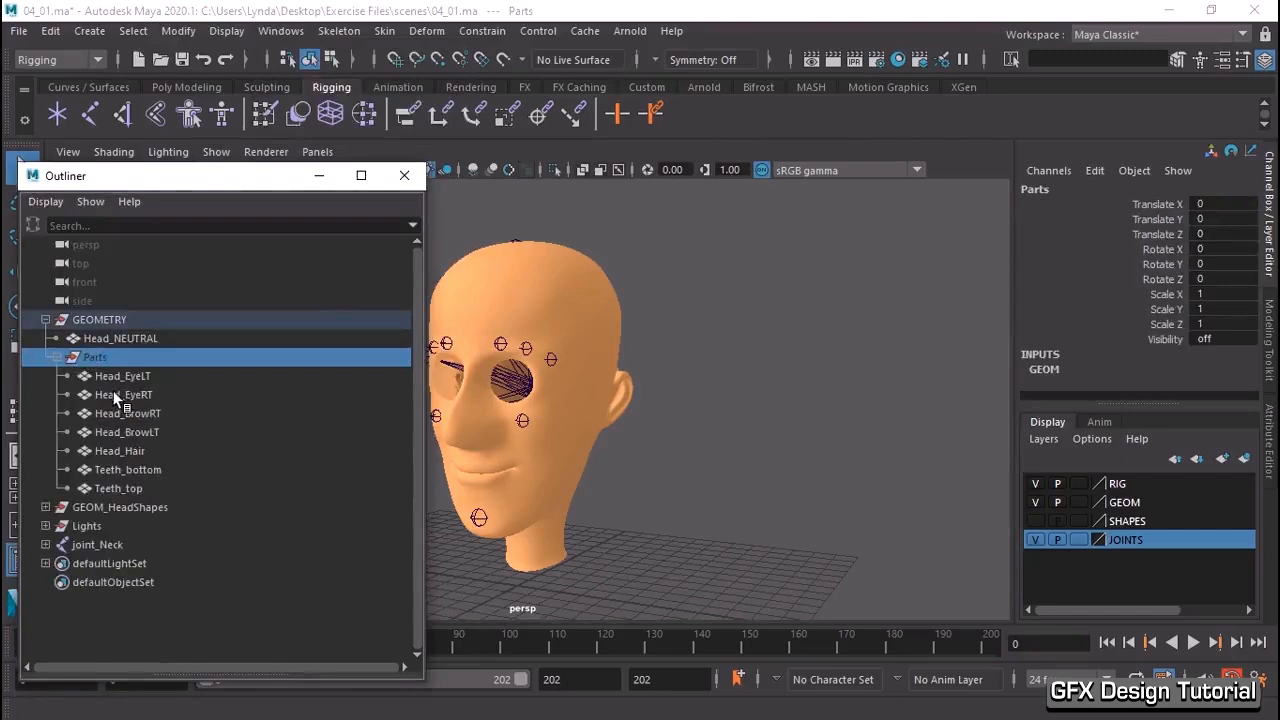
{"action": "key", "text": "shift+h"}
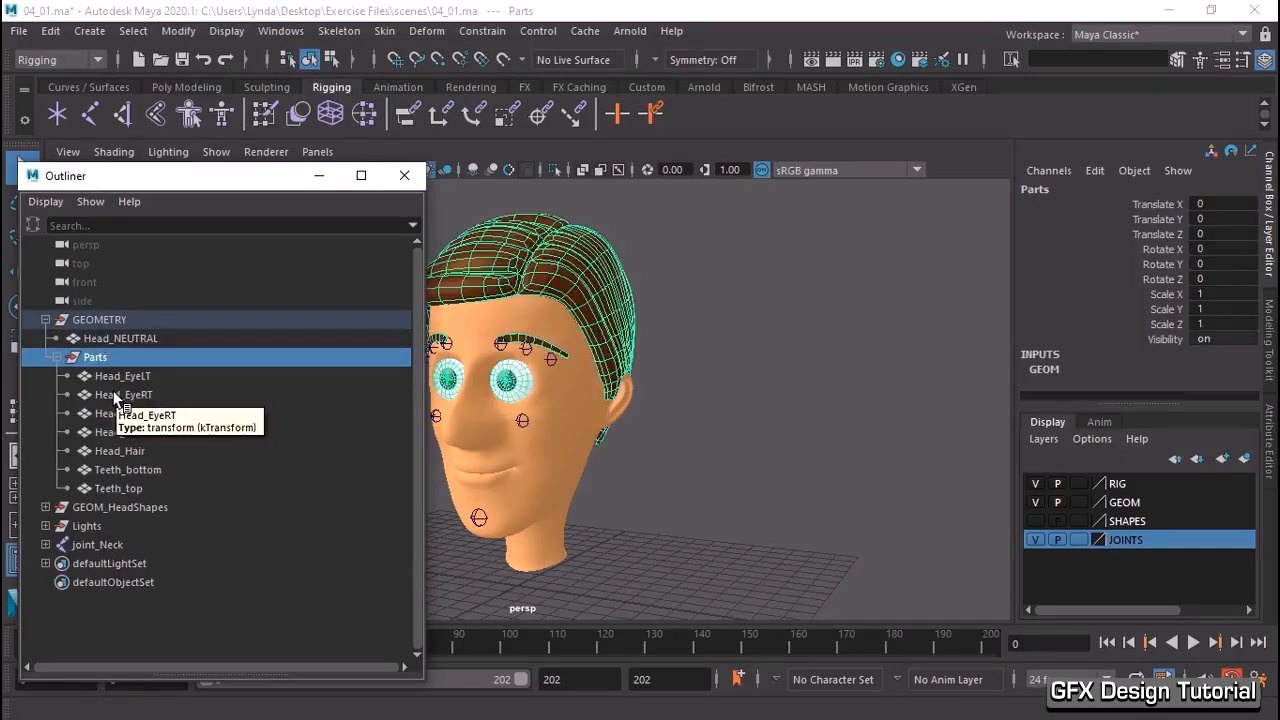
{"action": "left_click_drag", "start_coordinate": [647, 390], "coordinate": [692, 461], "text": "alt"}
{"action": "right_click_drag", "start_coordinate": [774, 449], "coordinate": [700, 447], "text": "alt"}
{"action": "middle_click_drag", "start_coordinate": [700, 449], "coordinate": [642, 453], "text": "alt"}
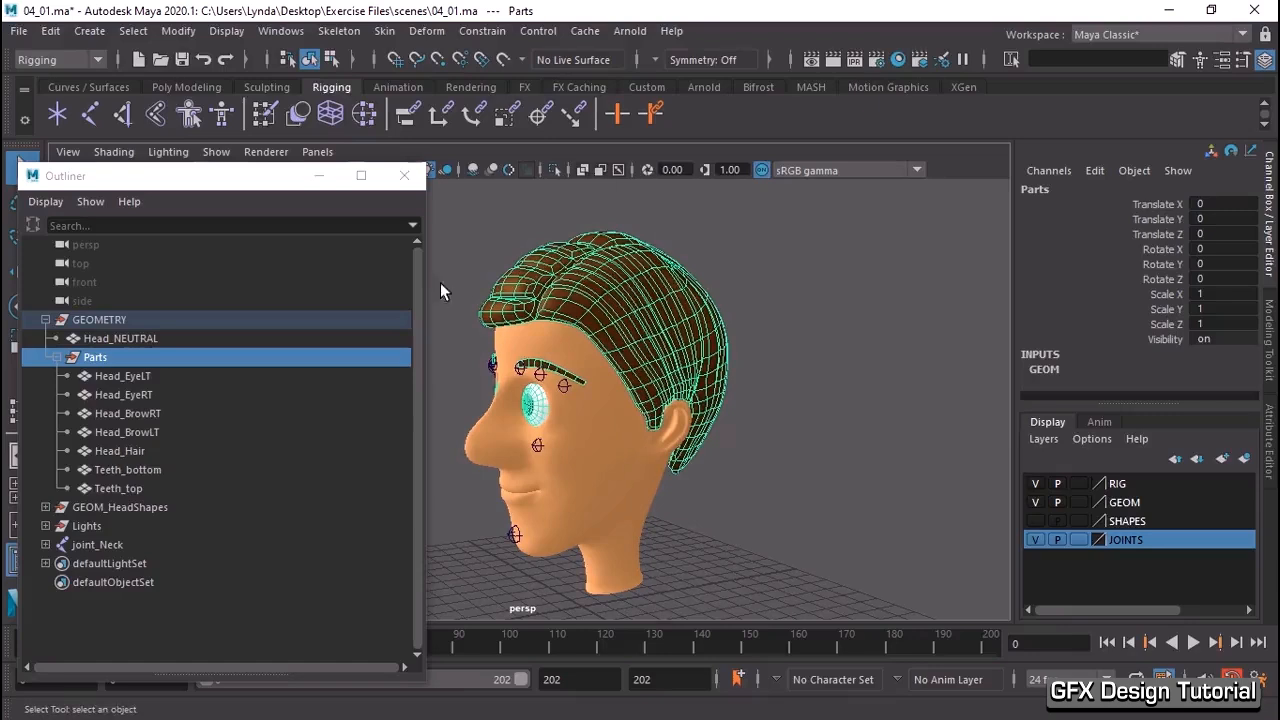
{"action": "left_click", "coordinate": [404, 175]}
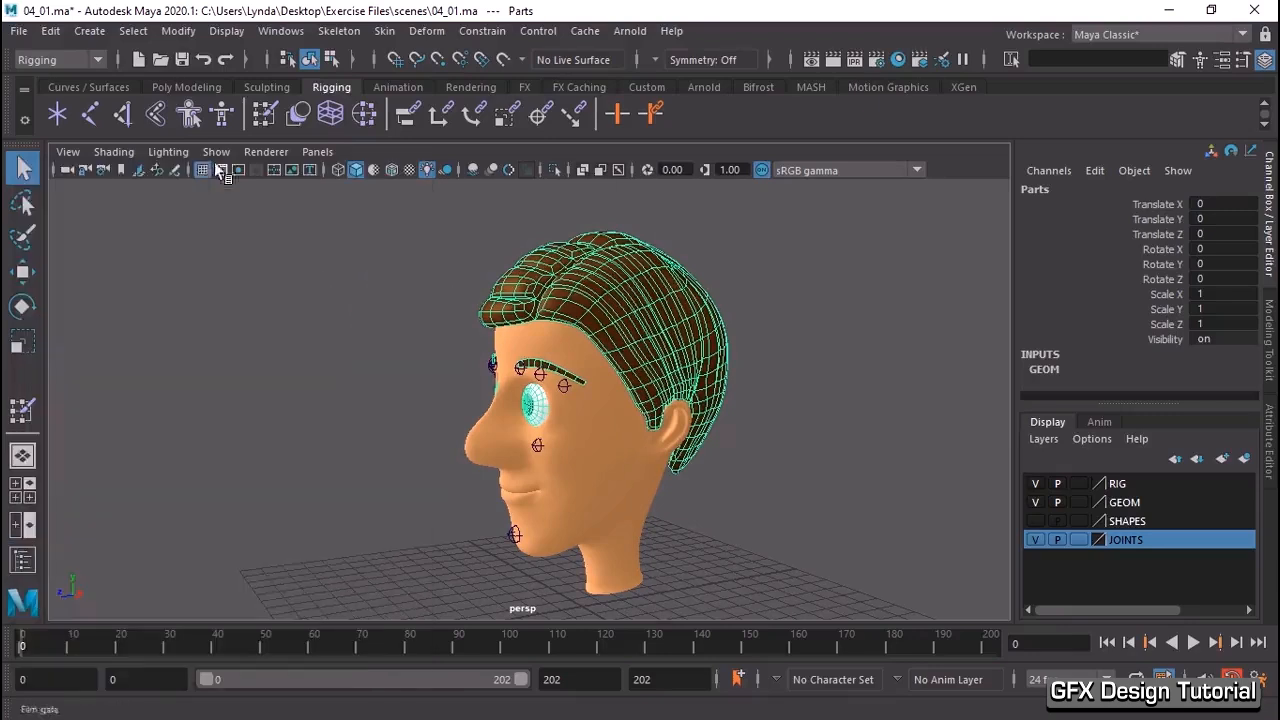
- Turn on X-Ray Joints shading in the perspective view
{"action": "left_click", "coordinate": [113, 152]}
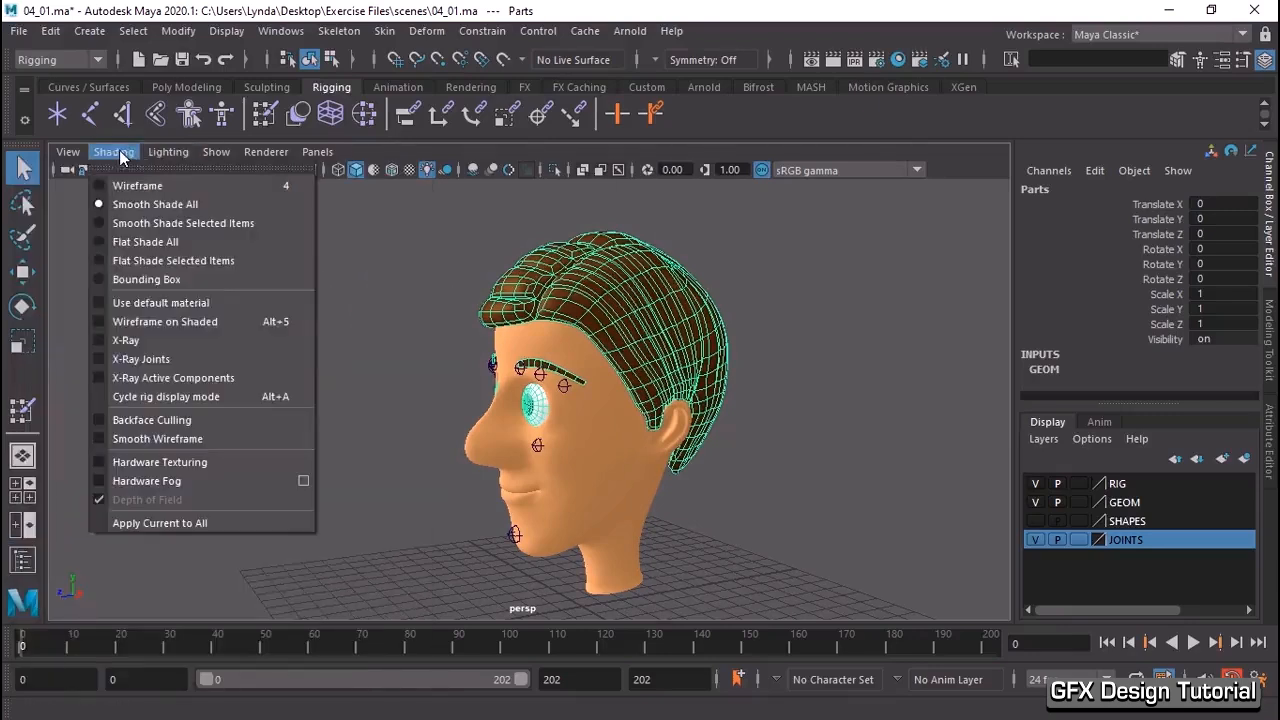
{"action": "left_click", "coordinate": [140, 358]}
{"action": "left_click", "coordinate": [303, 360]}
- Test-rotate joint_Head1 by about 5 degrees in Z, undo the rotation and clear the selection
{"action": "left_click", "coordinate": [621, 522]}
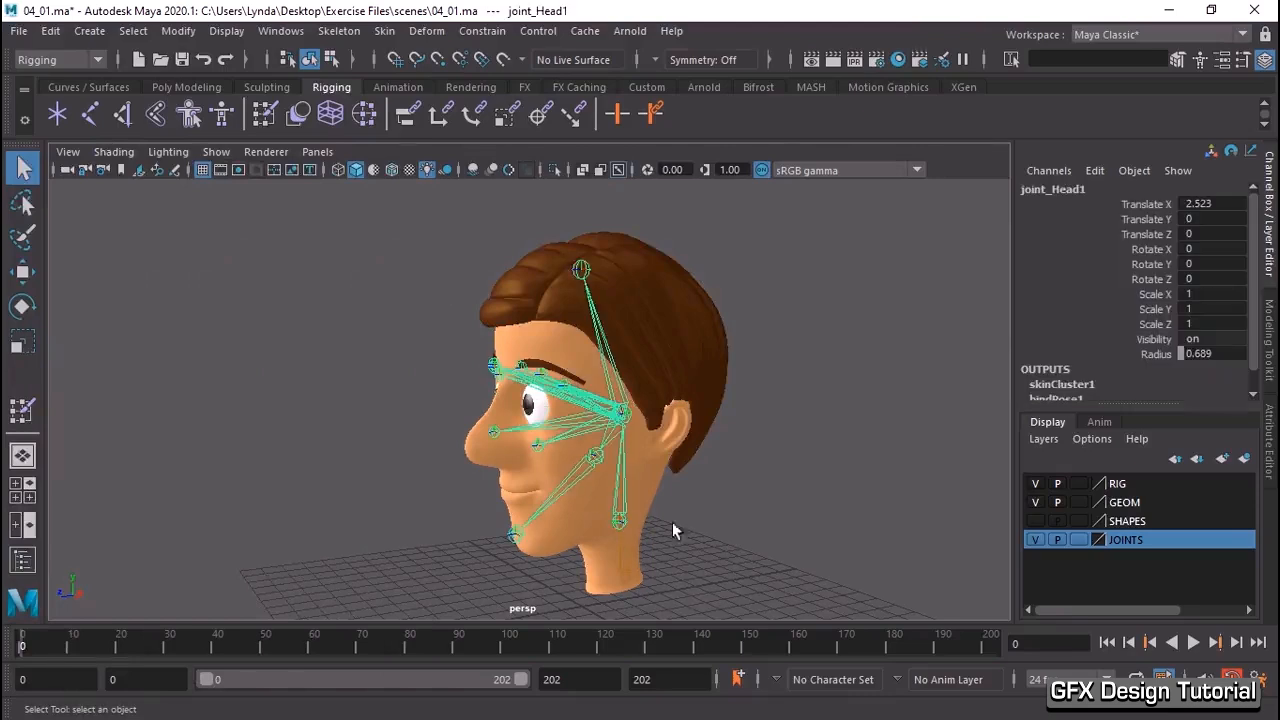
{"action": "key", "text": "e"}
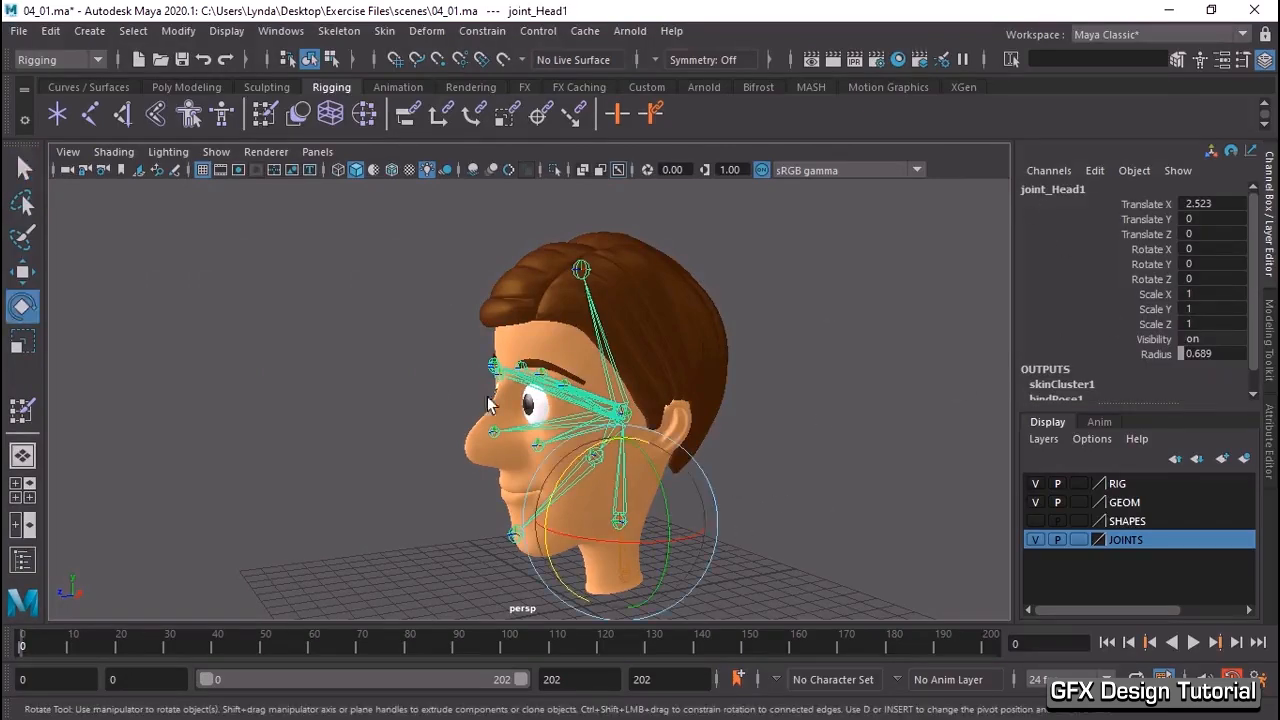
{"action": "left_click_drag", "start_coordinate": [565, 475], "coordinate": [610, 480]}
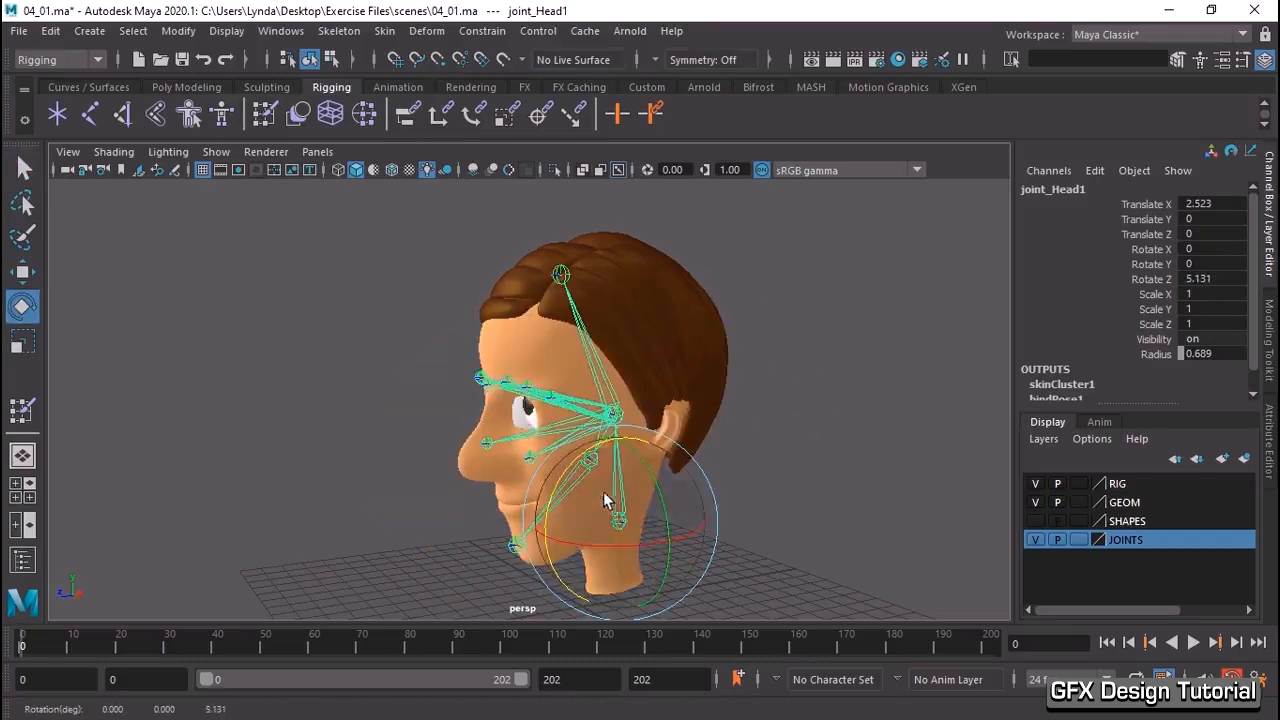
{"action": "key", "text": "ctrl+z"}
{"action": "left_click", "coordinate": [824, 424]}
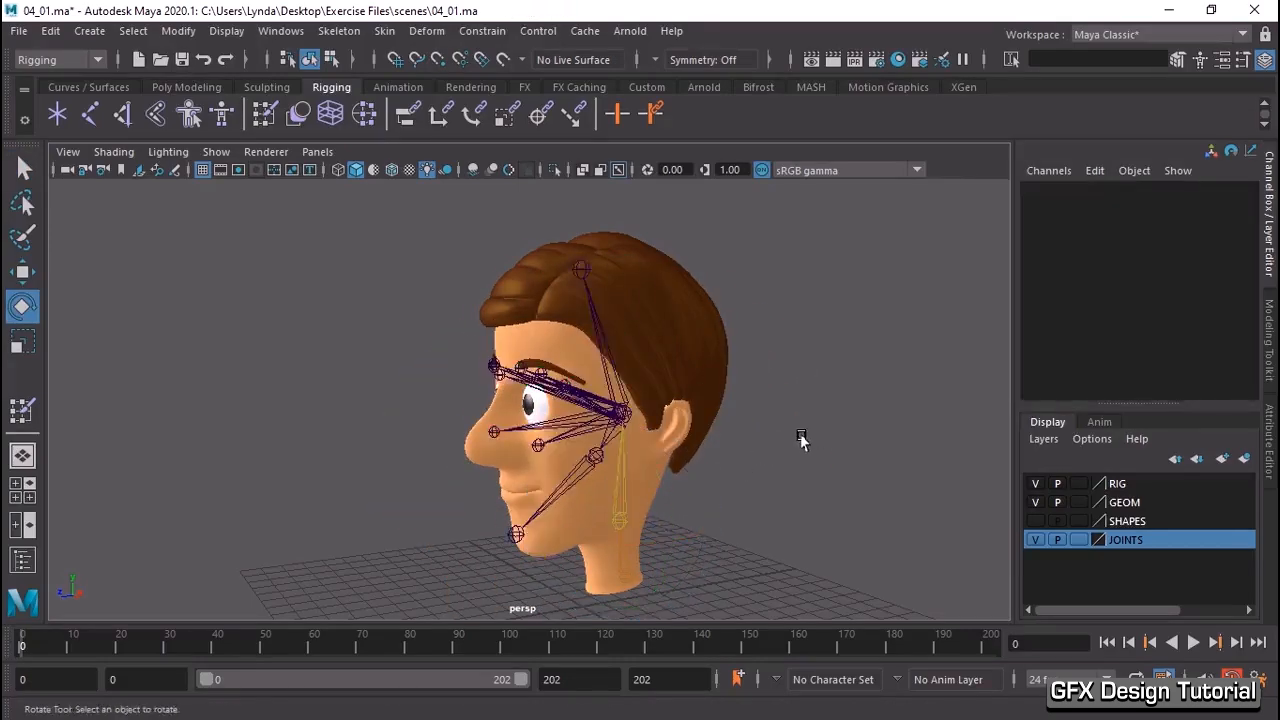
- Examine the Head_Hair mesh and its position relative to the head joints from the side
{"action": "scroll", "coordinate": [774, 437], "scroll_direction": "up", "scroll_amount": 2}
{"action": "scroll", "coordinate": [894, 457], "scroll_direction": "up", "scroll_amount": 2}
{"action": "left_click", "coordinate": [800, 338]}
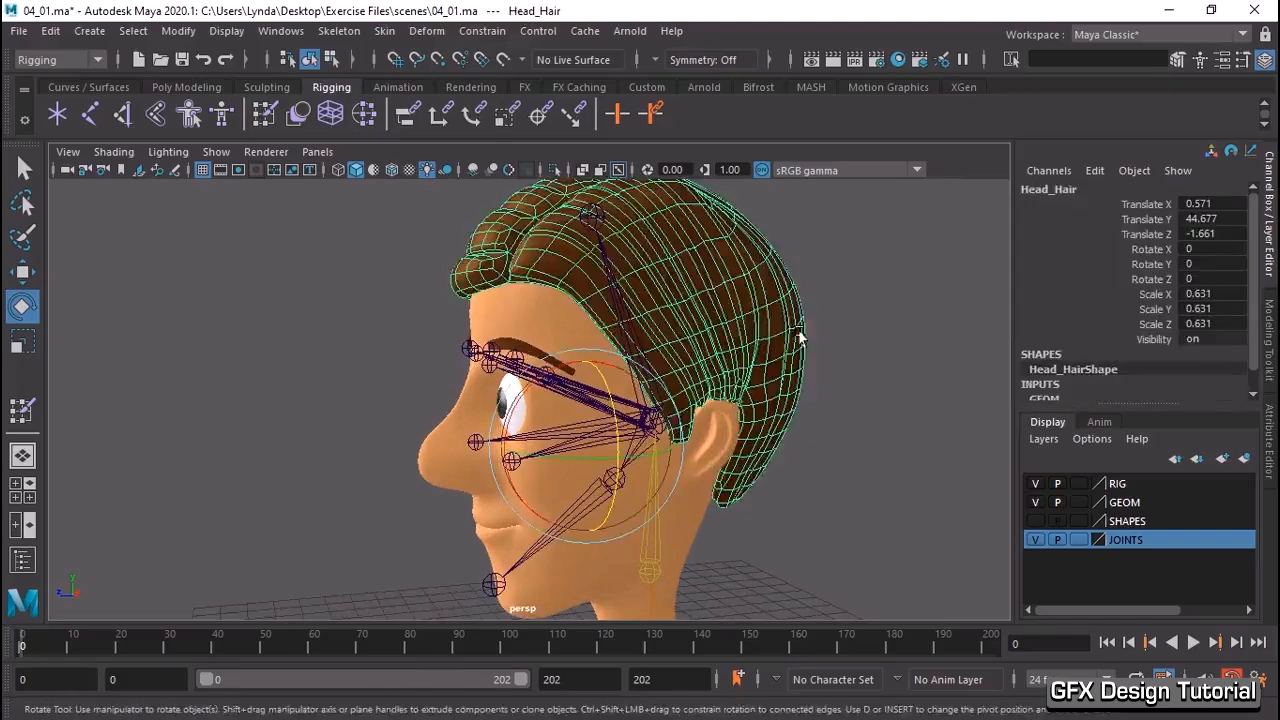
{"action": "left_click_drag", "start_coordinate": [800, 338], "coordinate": [857, 420], "text": "alt"}
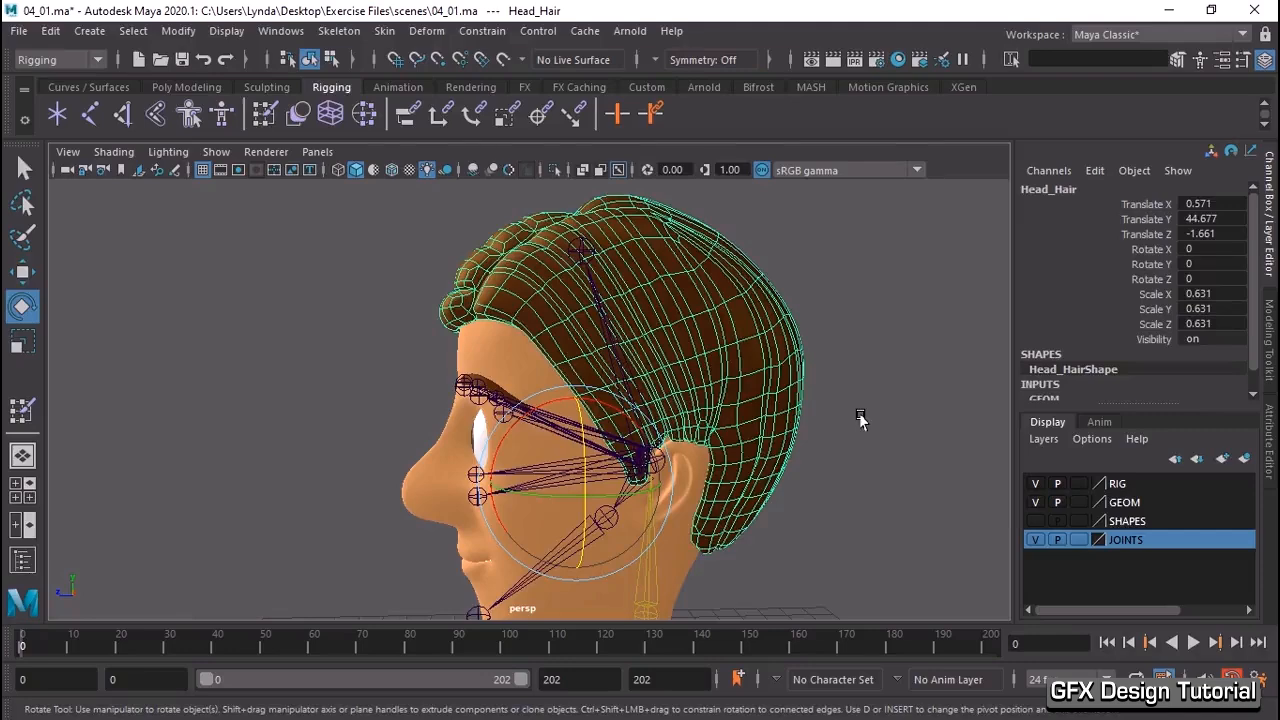
{"action": "middle_click_drag", "start_coordinate": [853, 422], "coordinate": [857, 328], "text": "alt"}
{"action": "middle_click_drag", "start_coordinate": [748, 480], "coordinate": [725, 514], "text": "alt"}
{"action": "middle_click_drag", "start_coordinate": [708, 318], "coordinate": [688, 373], "text": "alt"}
{"action": "left_click_drag", "start_coordinate": [654, 404], "coordinate": [661, 407], "text": "alt"}
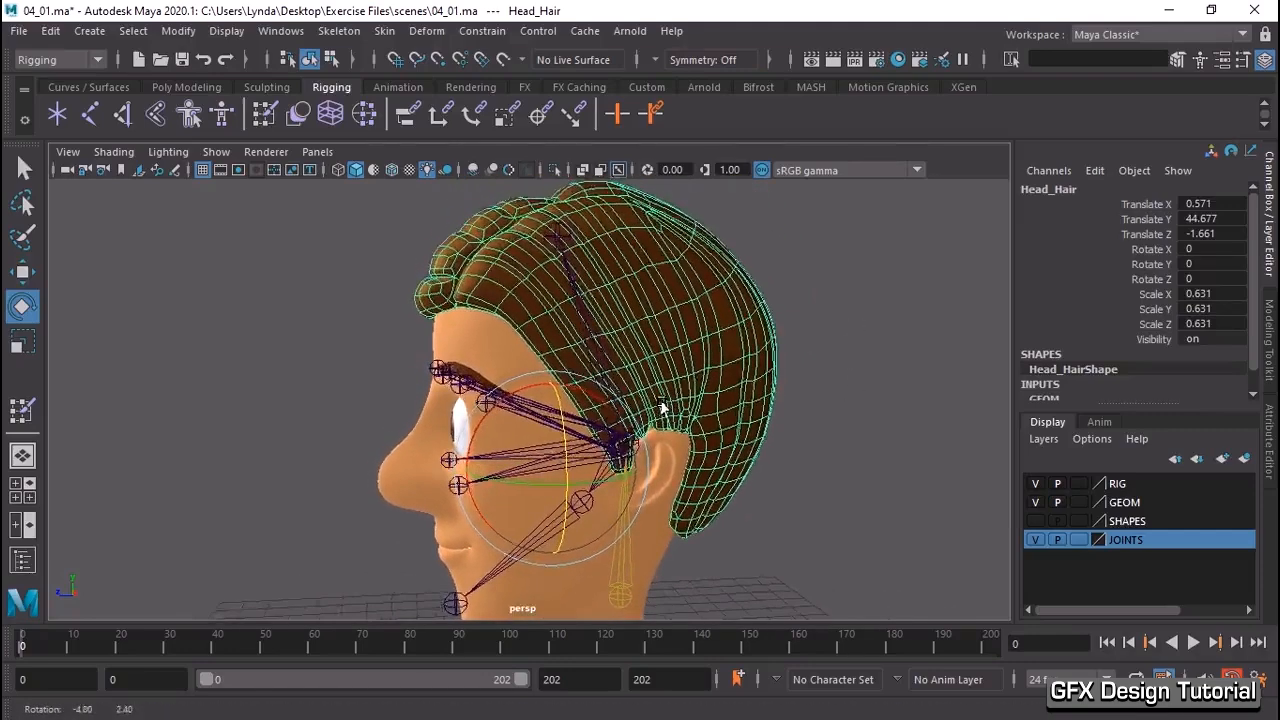
{"action": "left_click", "coordinate": [810, 443]}
- Select joint_Head2 together with the Head_Hair mesh and apply Bind Skin
{"action": "left_click", "coordinate": [624, 441]}
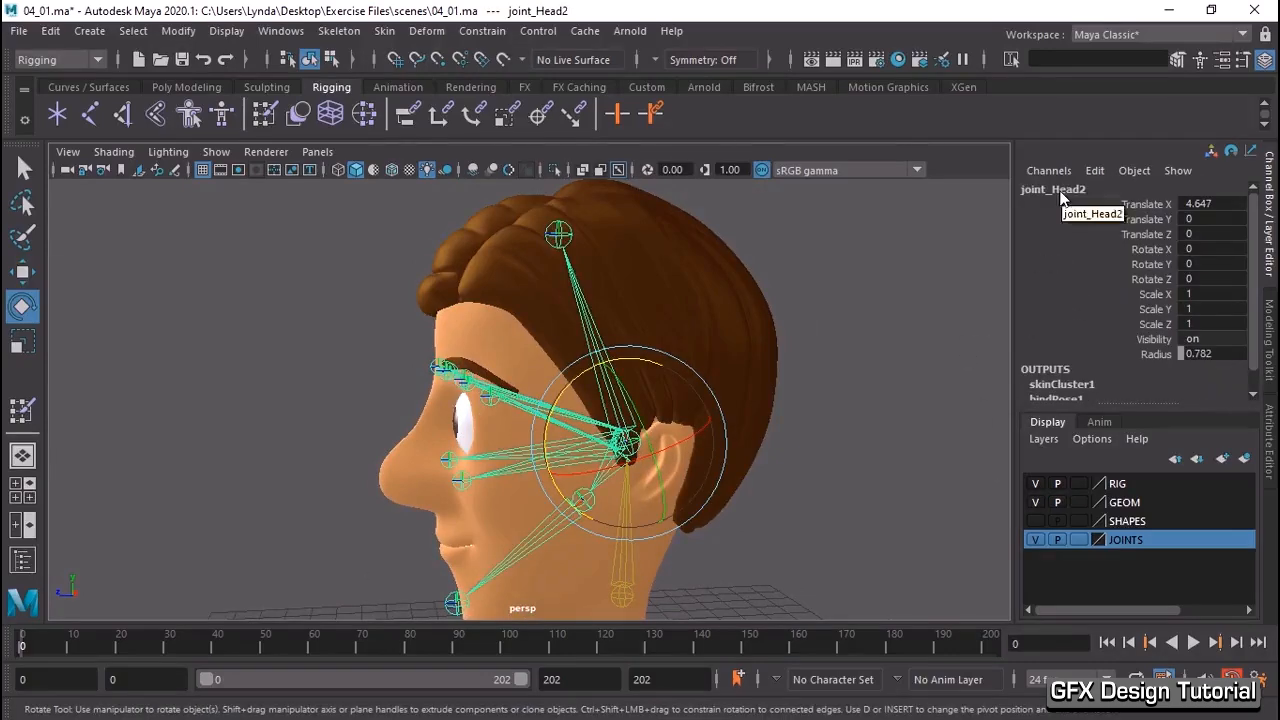
{"action": "middle_click_drag", "start_coordinate": [887, 304], "coordinate": [883, 319], "text": "alt"}
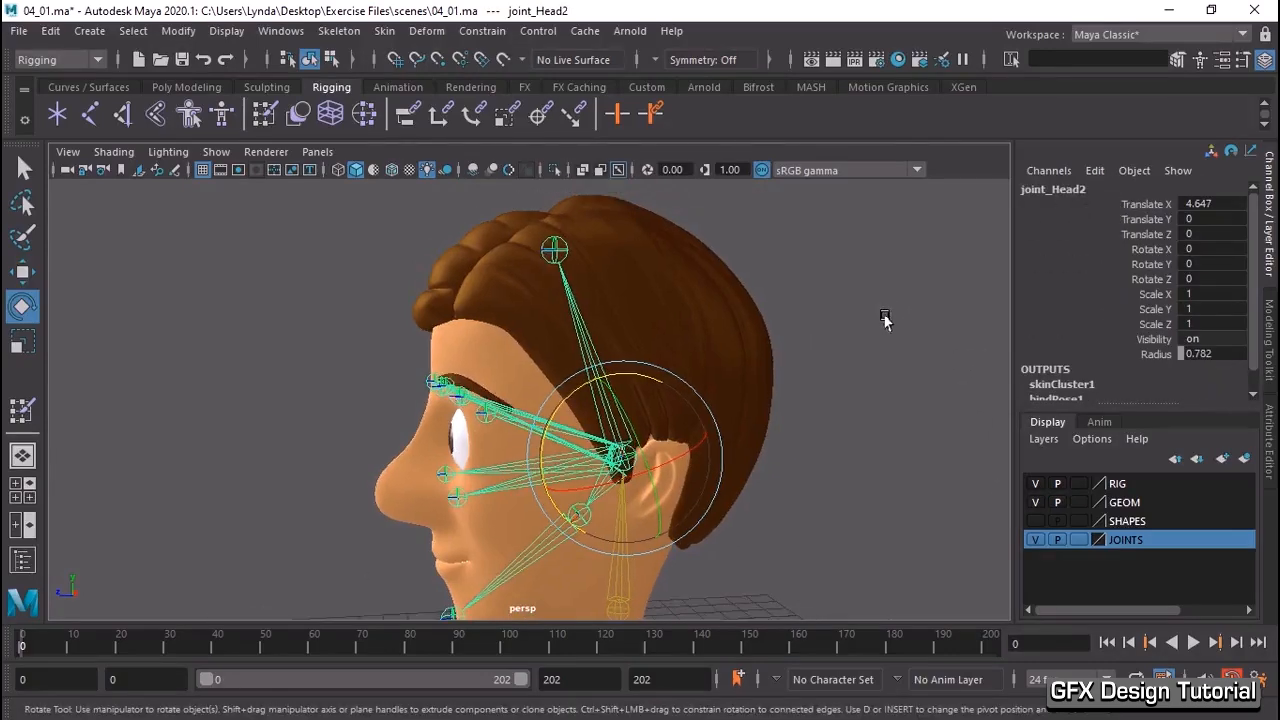
{"action": "left_click", "coordinate": [755, 308]}
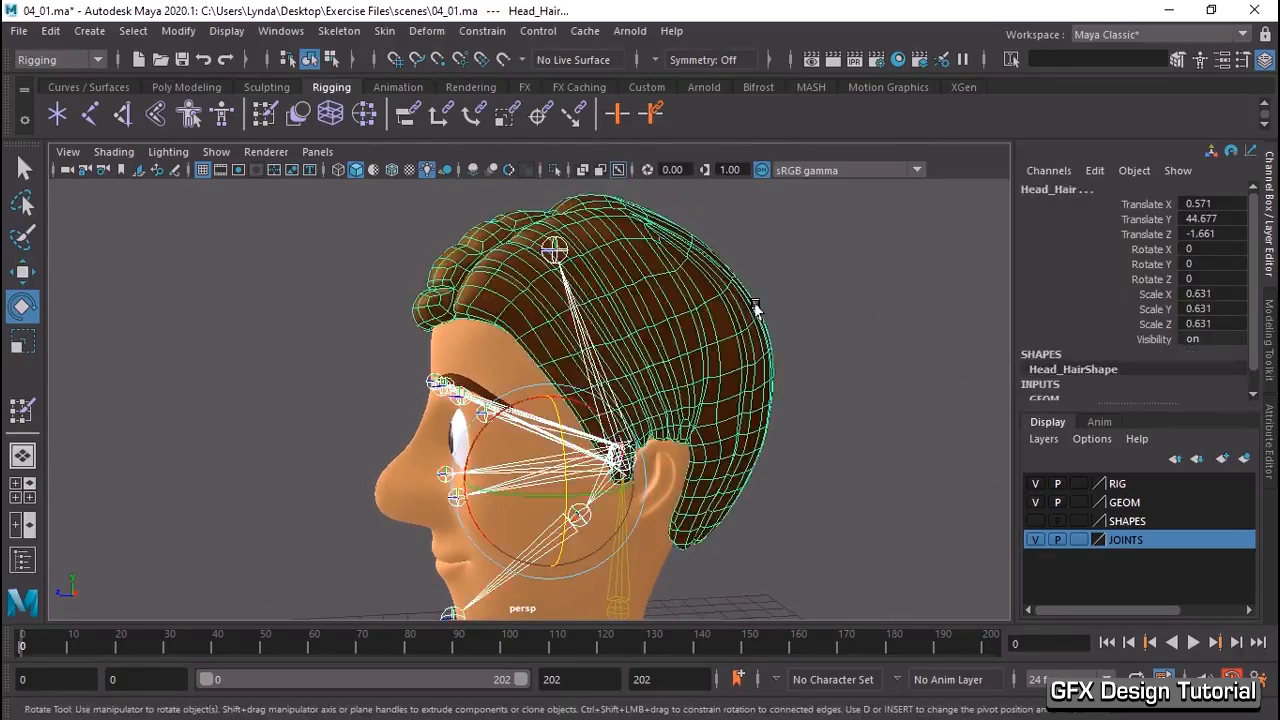
{"action": "left_click", "coordinate": [384, 31]}
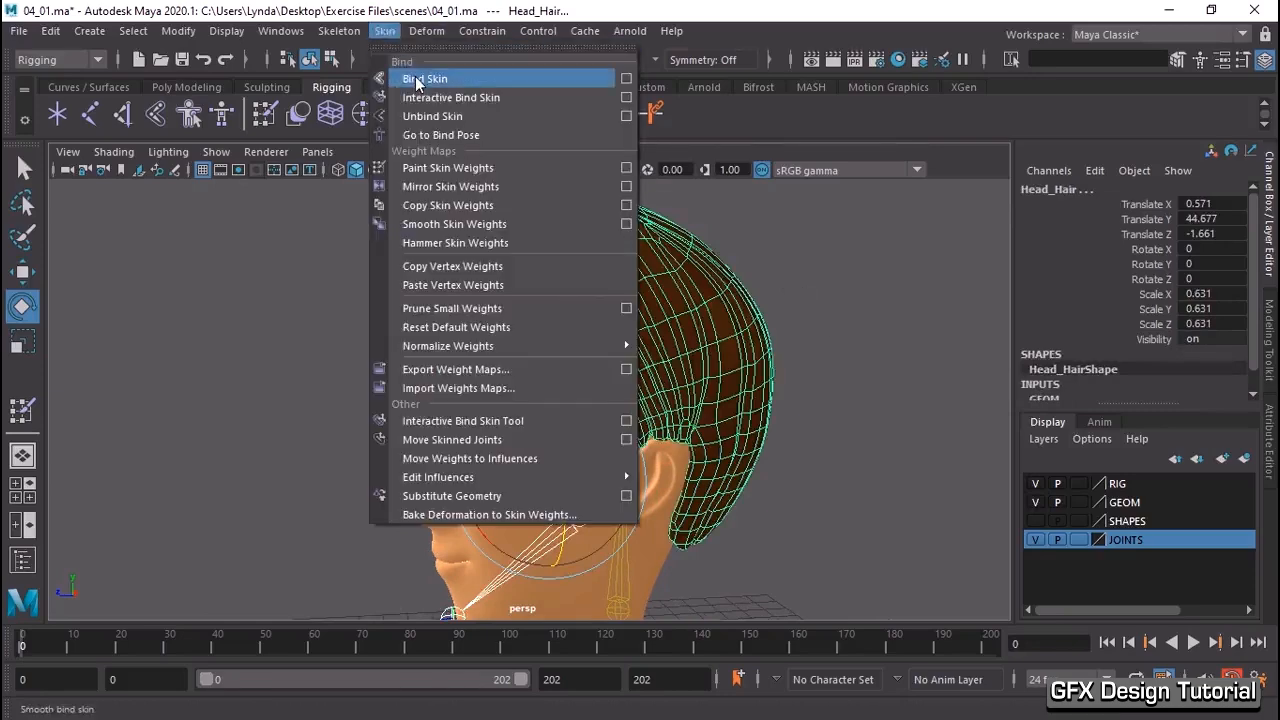
{"action": "left_click", "coordinate": [417, 80]}
{"action": "left_click", "coordinate": [600, 228]}
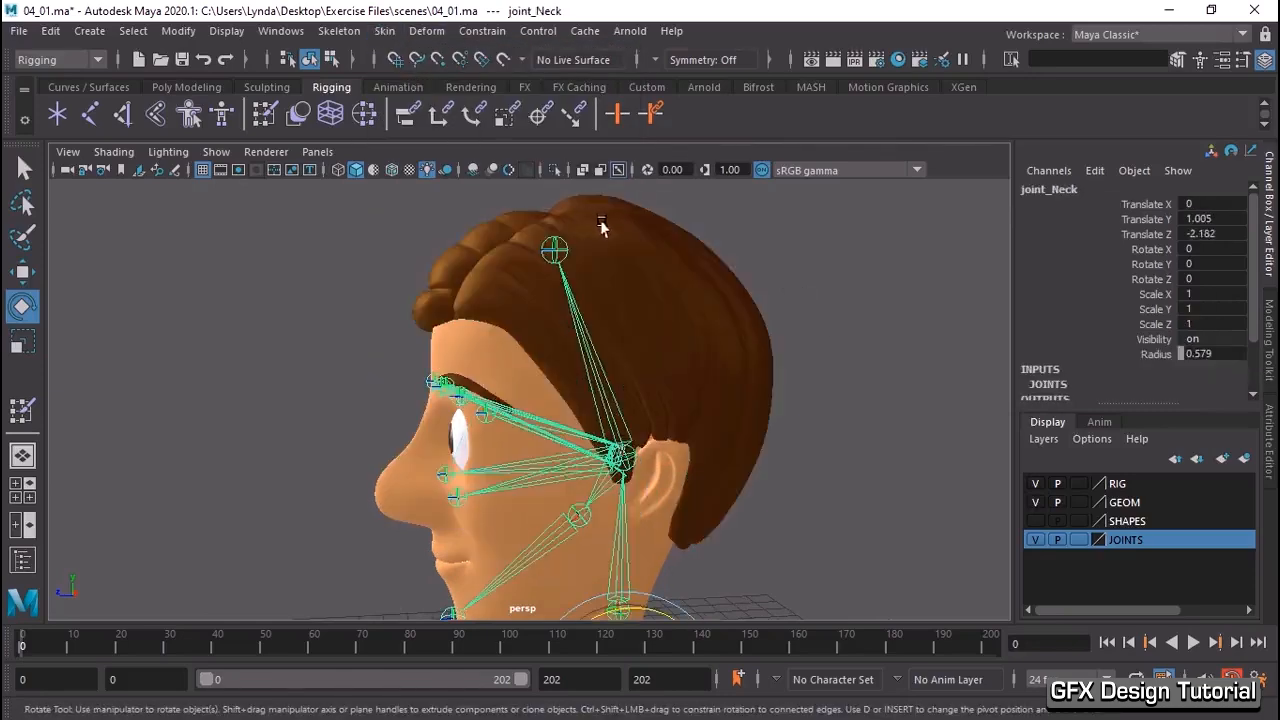
- Test the hair's binding by moving joint_BrowIn_L, undo the move and clear the selection
{"action": "left_click", "coordinate": [647, 264]}
{"action": "left_click_drag", "start_coordinate": [646, 264], "coordinate": [490, 325], "text": "alt"}
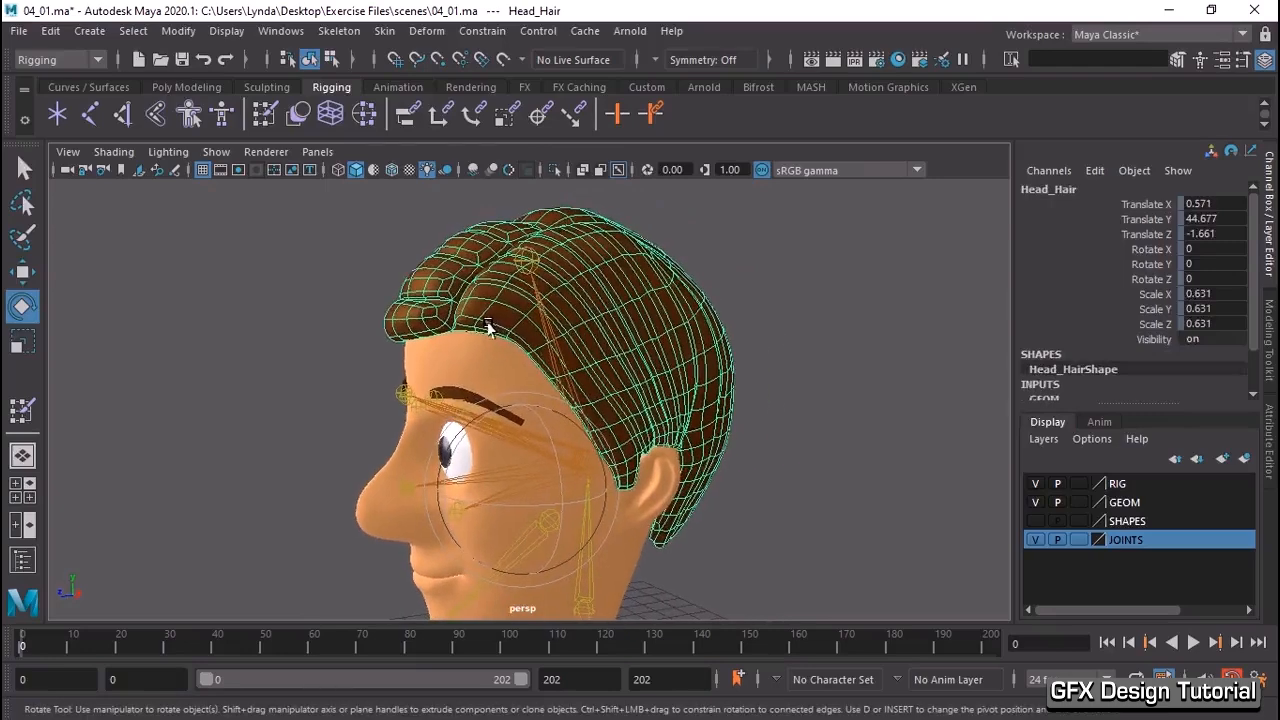
{"action": "left_click", "coordinate": [432, 398]}
{"action": "key", "text": "w"}
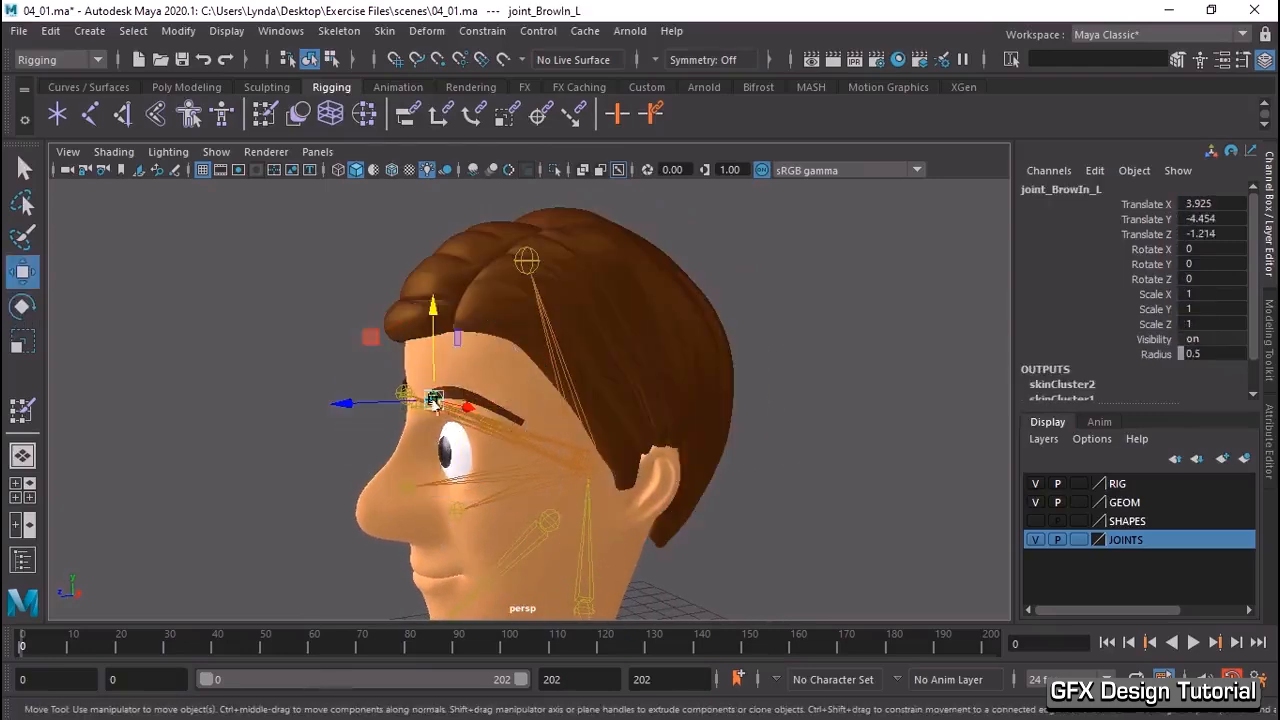
{"action": "left_click_drag", "start_coordinate": [436, 400], "coordinate": [476, 388]}
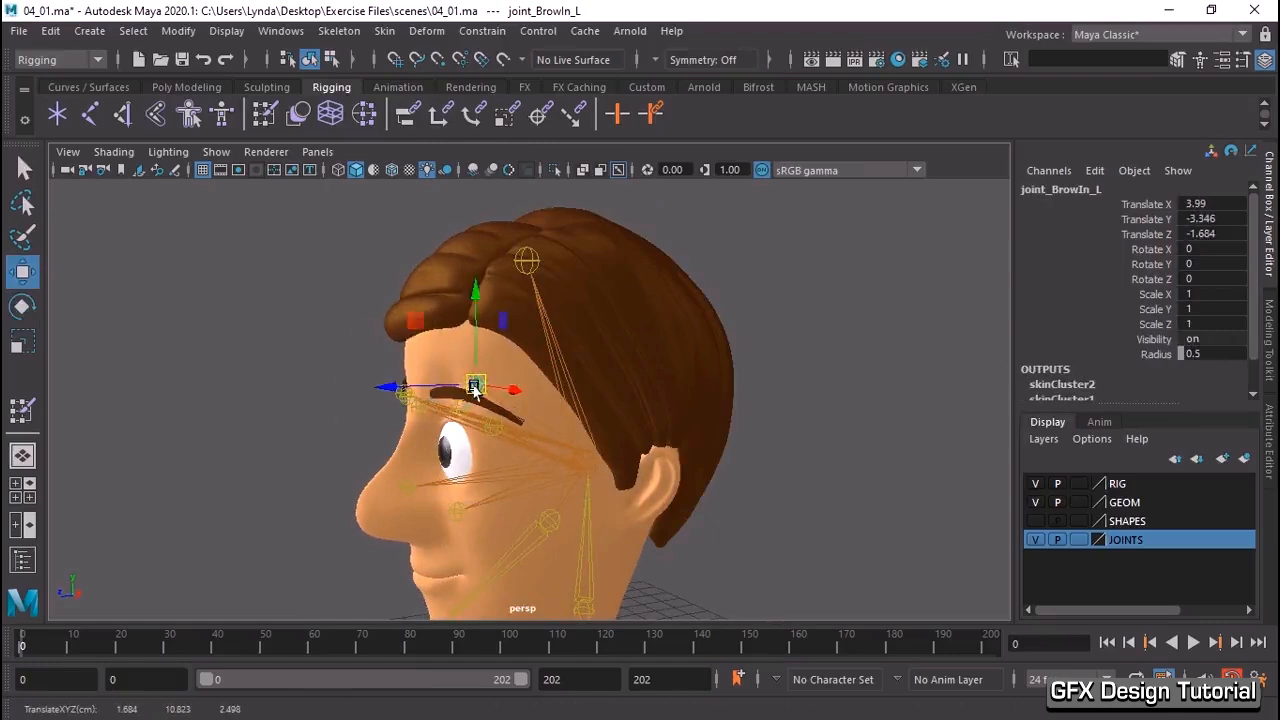
{"action": "key", "text": "ctrl+z"}
{"action": "left_click", "coordinate": [815, 440]}
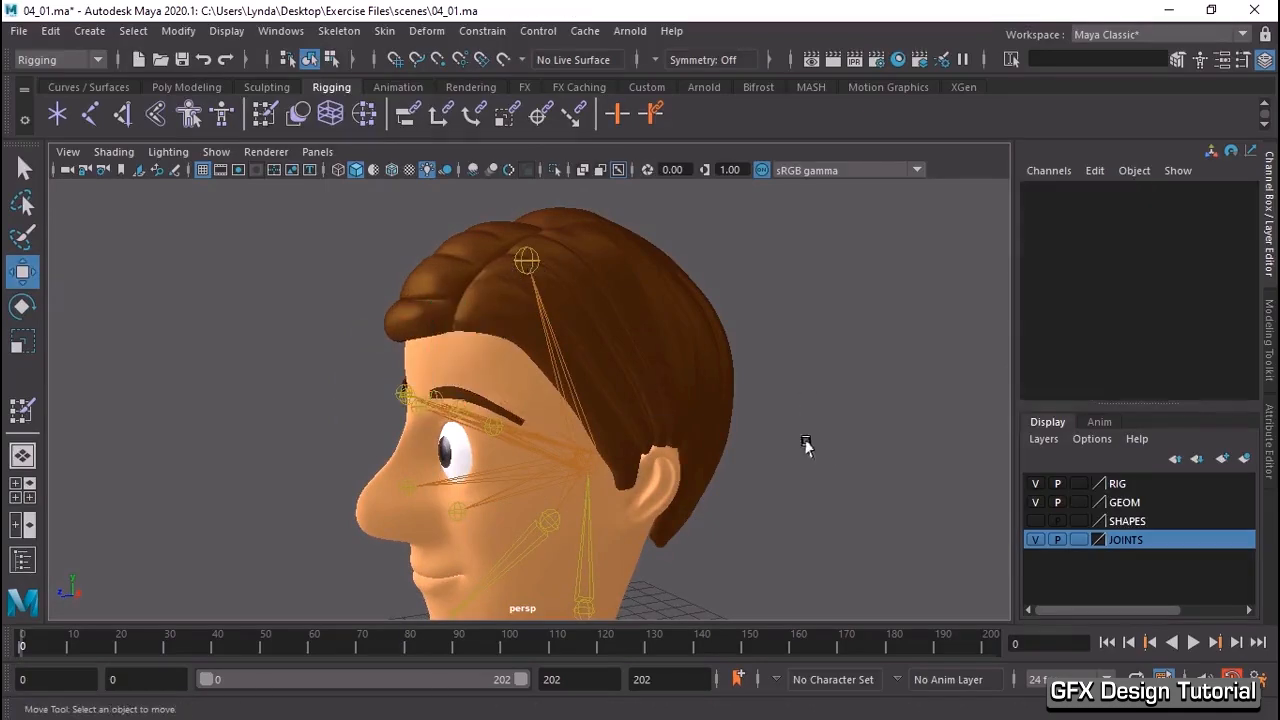
- Open the Paint Skin Weights tool settings for the Head_Hair mesh and choose the joint_Head2 influence
{"action": "left_click", "coordinate": [560, 382]}
{"action": "left_click_drag", "start_coordinate": [929, 431], "coordinate": [610, 347], "text": "alt"}
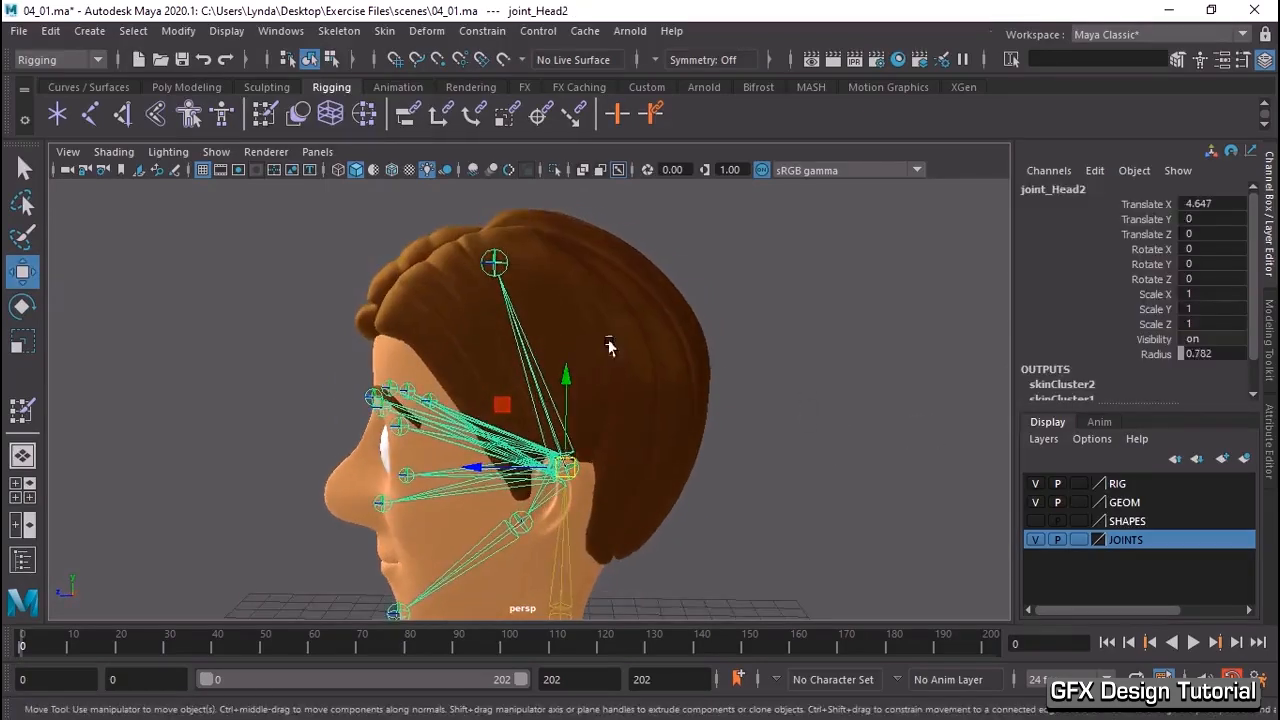
{"action": "left_click", "coordinate": [620, 332]}
{"action": "key", "text": "f"}
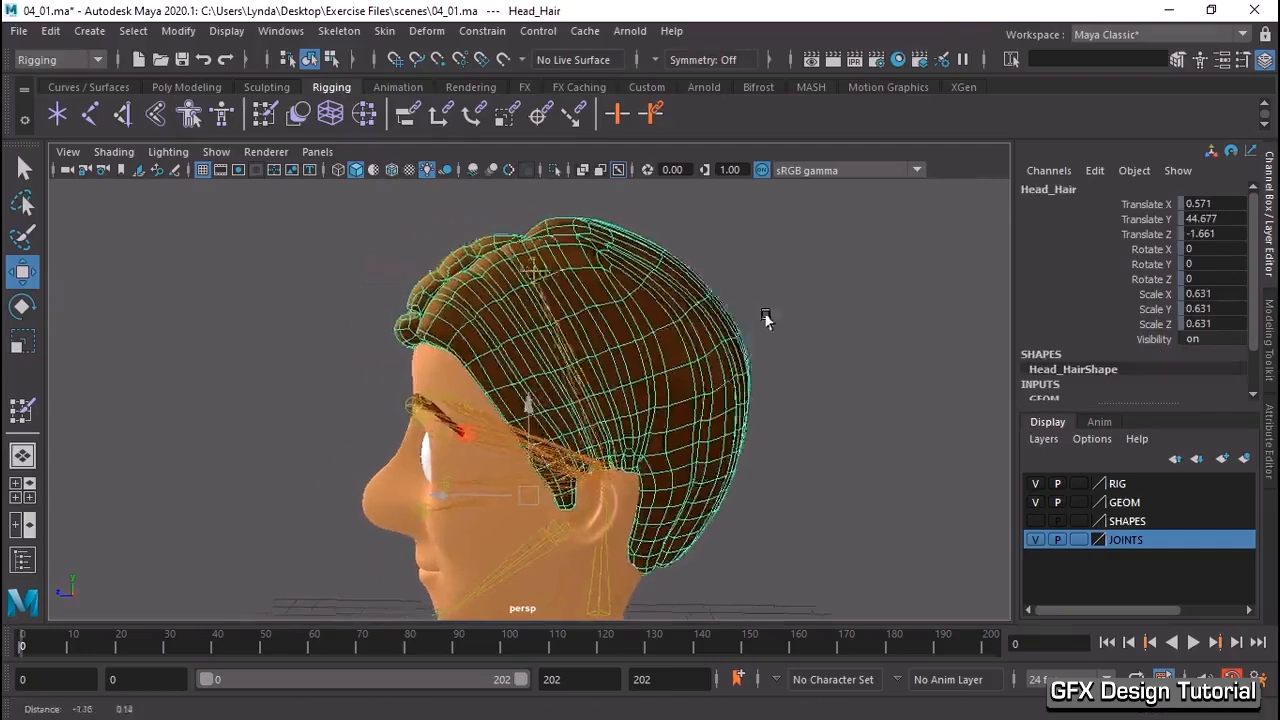
{"action": "left_click", "coordinate": [385, 32]}
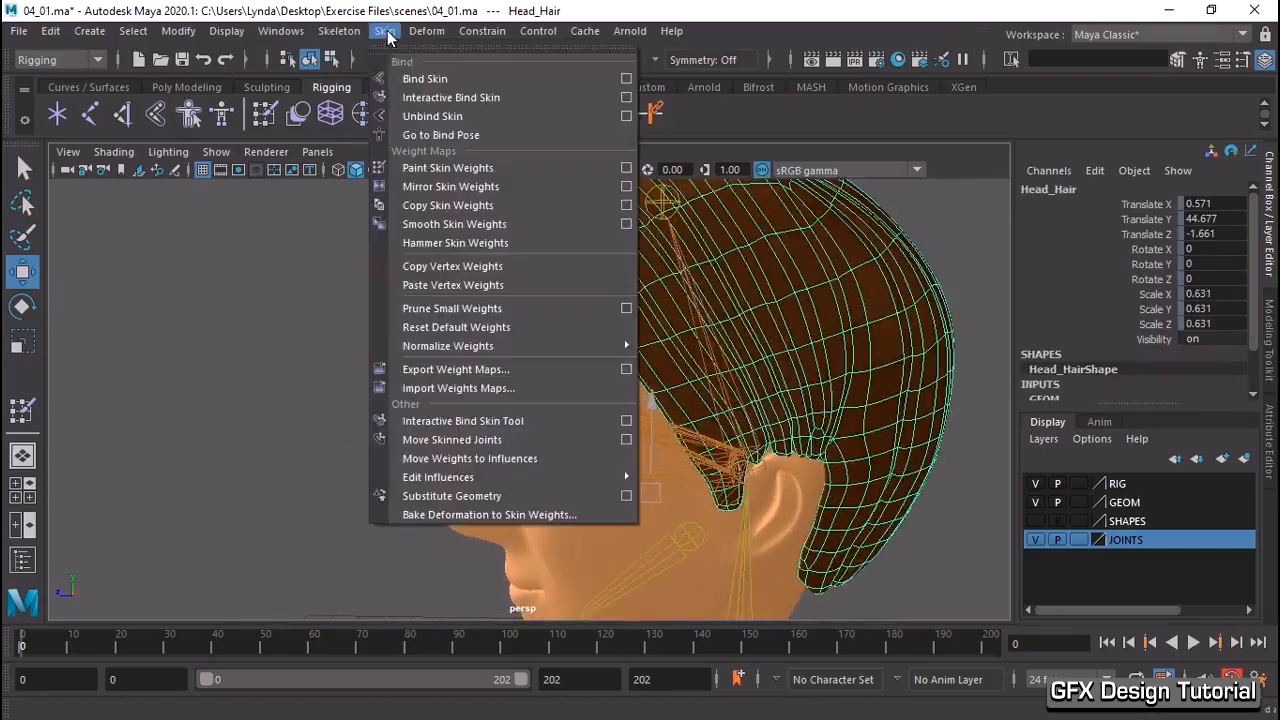
{"action": "left_click", "coordinate": [626, 167]}
{"action": "left_click", "coordinate": [215, 421]}
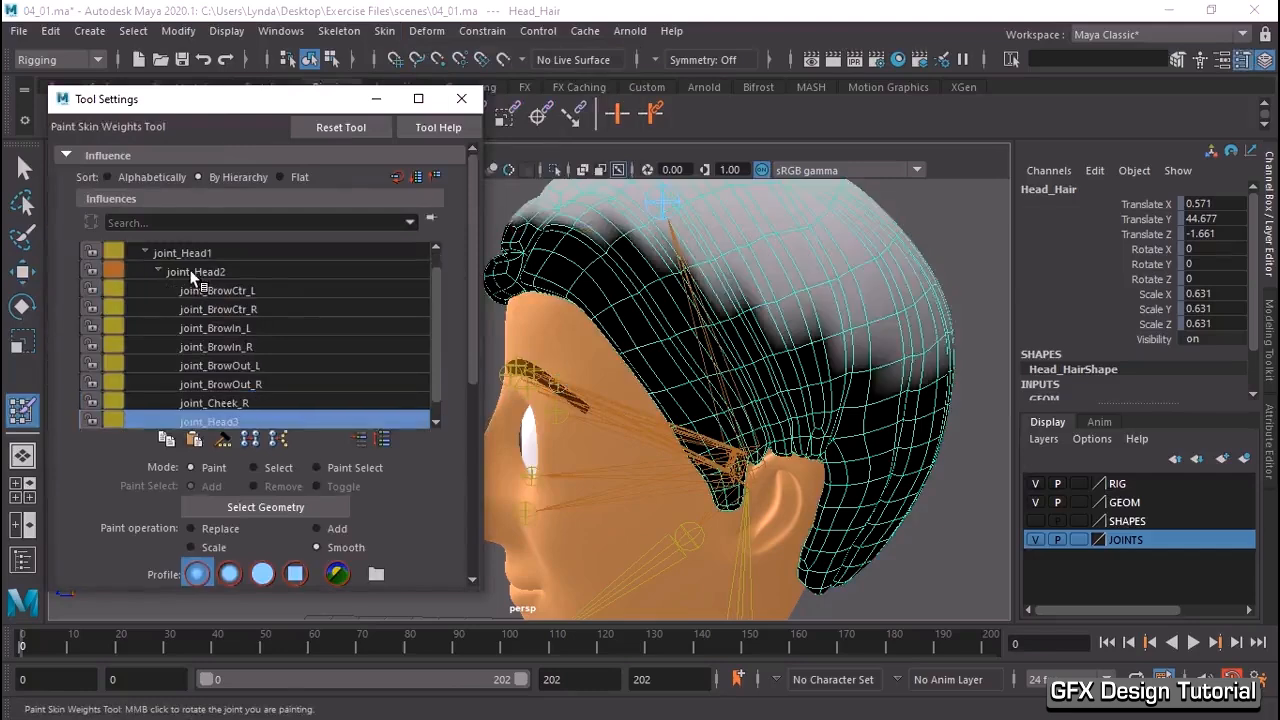
{"action": "left_click", "coordinate": [193, 272]}
{"action": "mouse_move", "coordinate": [766, 329]}
{"action": "left_mouse_down", "text": "alt"}
{"action": "mouse_move", "coordinate": [643, 337]}
{"action": "mouse_move", "coordinate": [690, 343]}
{"action": "mouse_move", "coordinate": [650, 262]}
{"action": "mouse_move", "coordinate": [777, 331]}
{"action": "mouse_move", "coordinate": [766, 309]}
{"action": "mouse_move", "coordinate": [751, 335]}
{"action": "left_mouse_up", "text": "alt"}
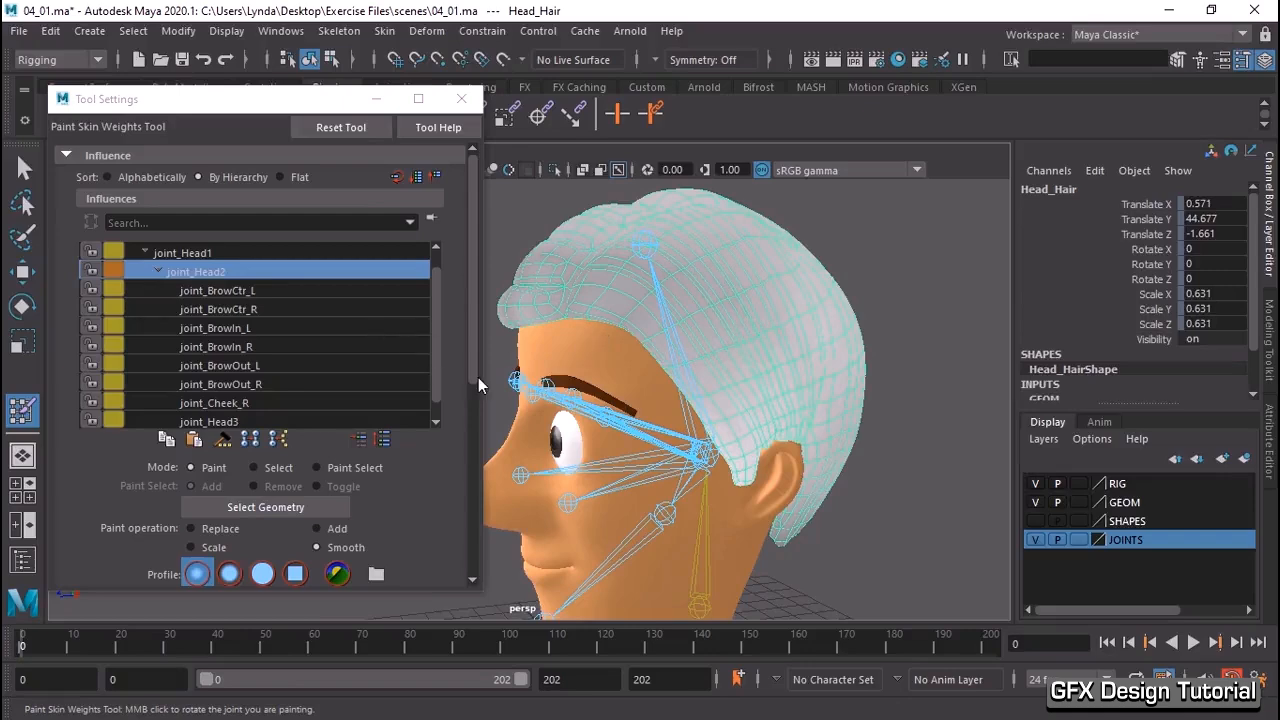
- Inspect the brow and cheek joints' weights on the hair, and make joint_Head2 the active influence again
{"action": "left_click", "coordinate": [220, 290]}
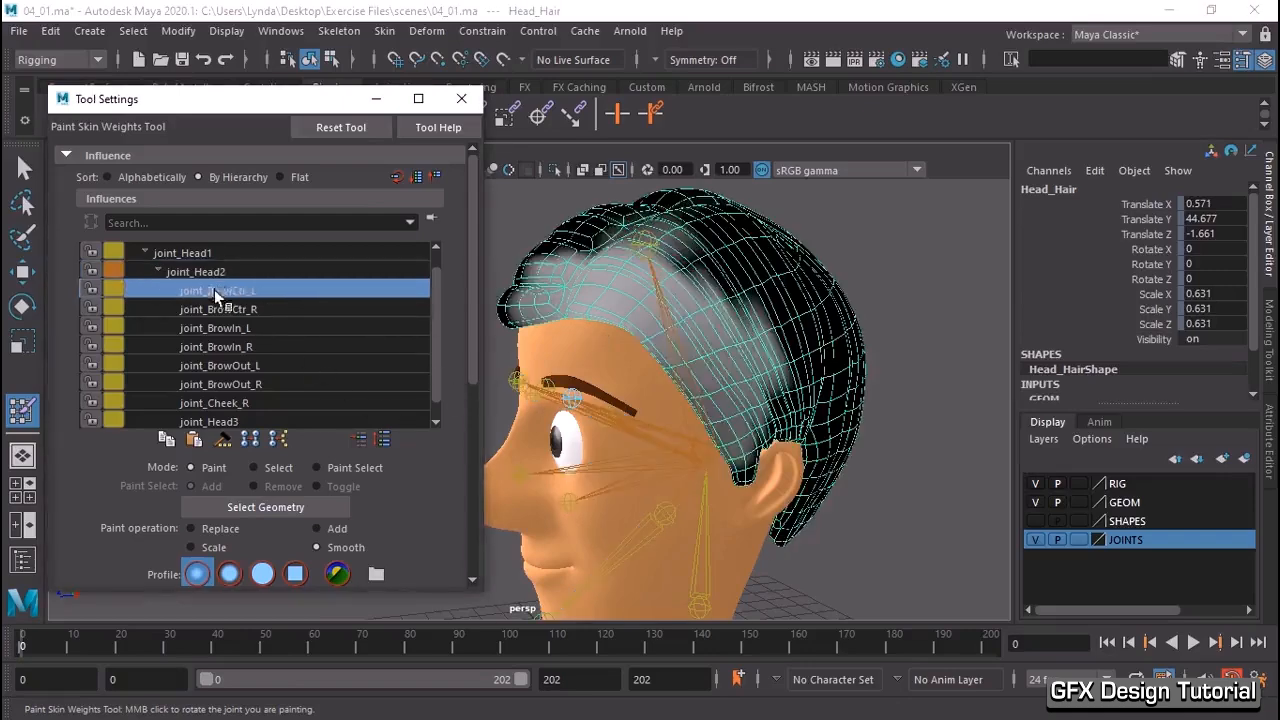
{"action": "left_click", "coordinate": [222, 309]}
{"action": "left_click", "coordinate": [227, 342]}
{"action": "left_click", "coordinate": [228, 367]}
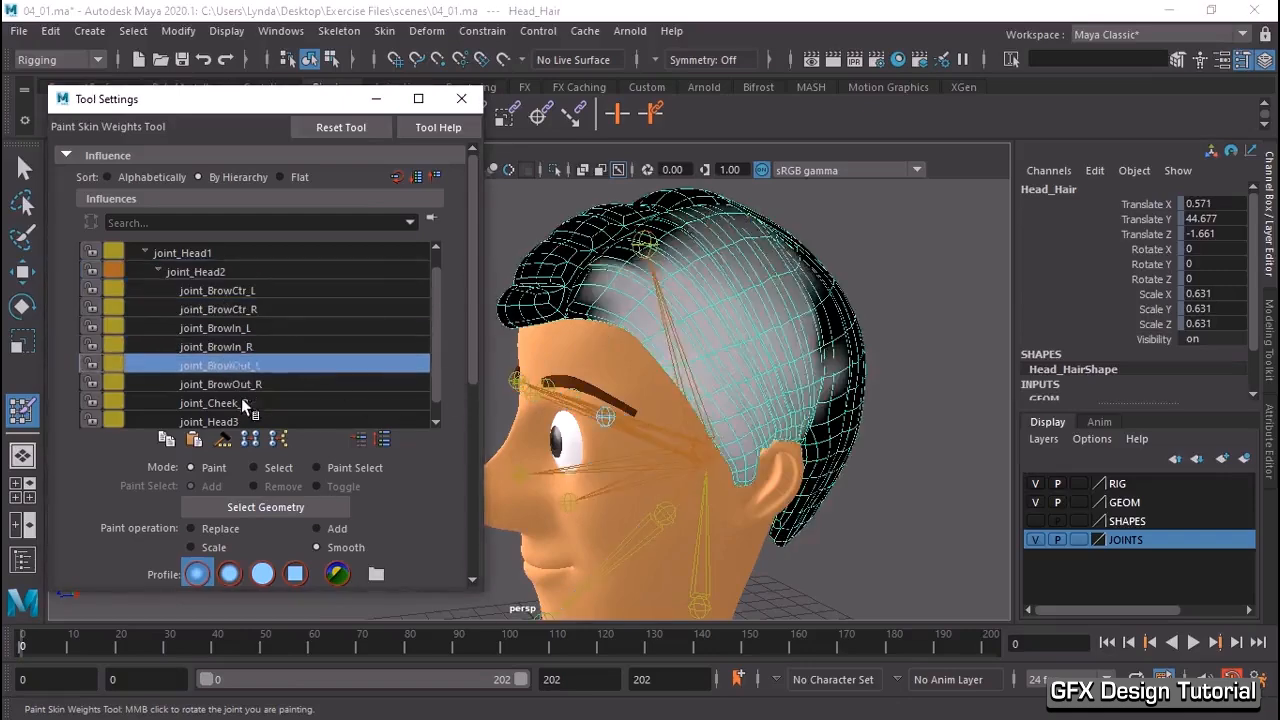
{"action": "left_click", "coordinate": [243, 403]}
{"action": "left_click", "coordinate": [210, 272]}
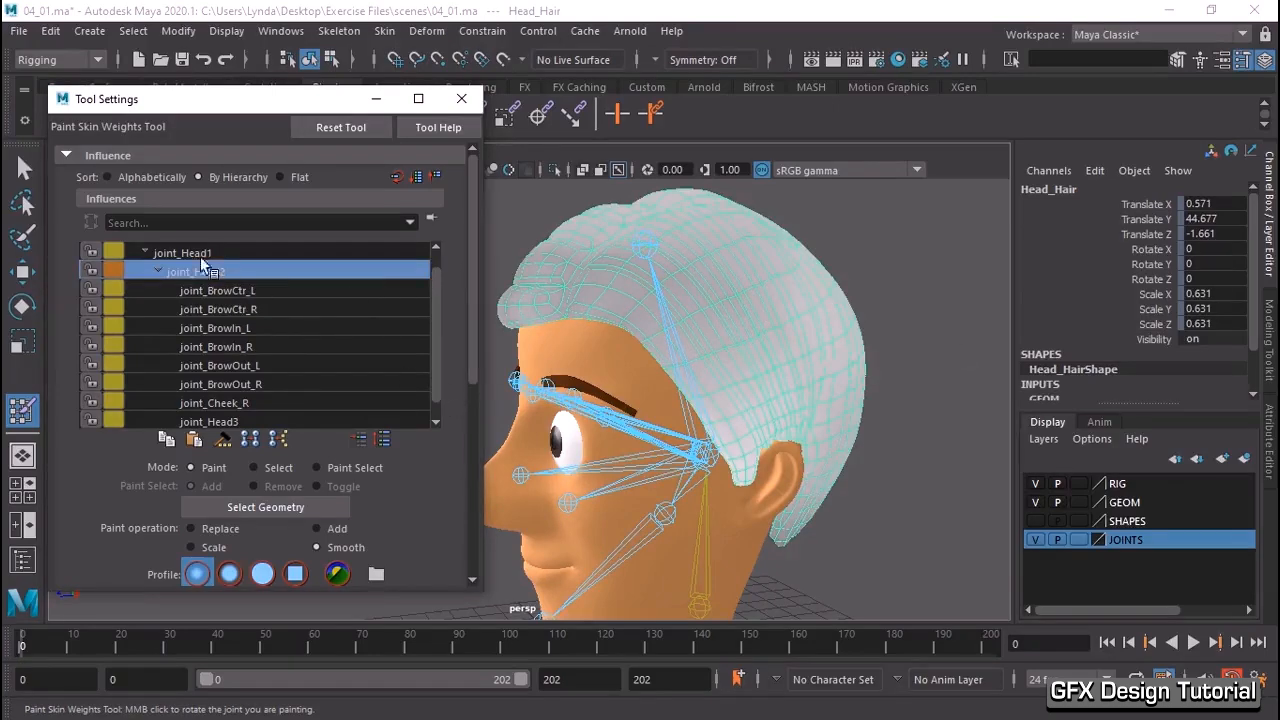
{"action": "scroll", "coordinate": [229, 283], "scroll_direction": "down", "scroll_amount": 1}
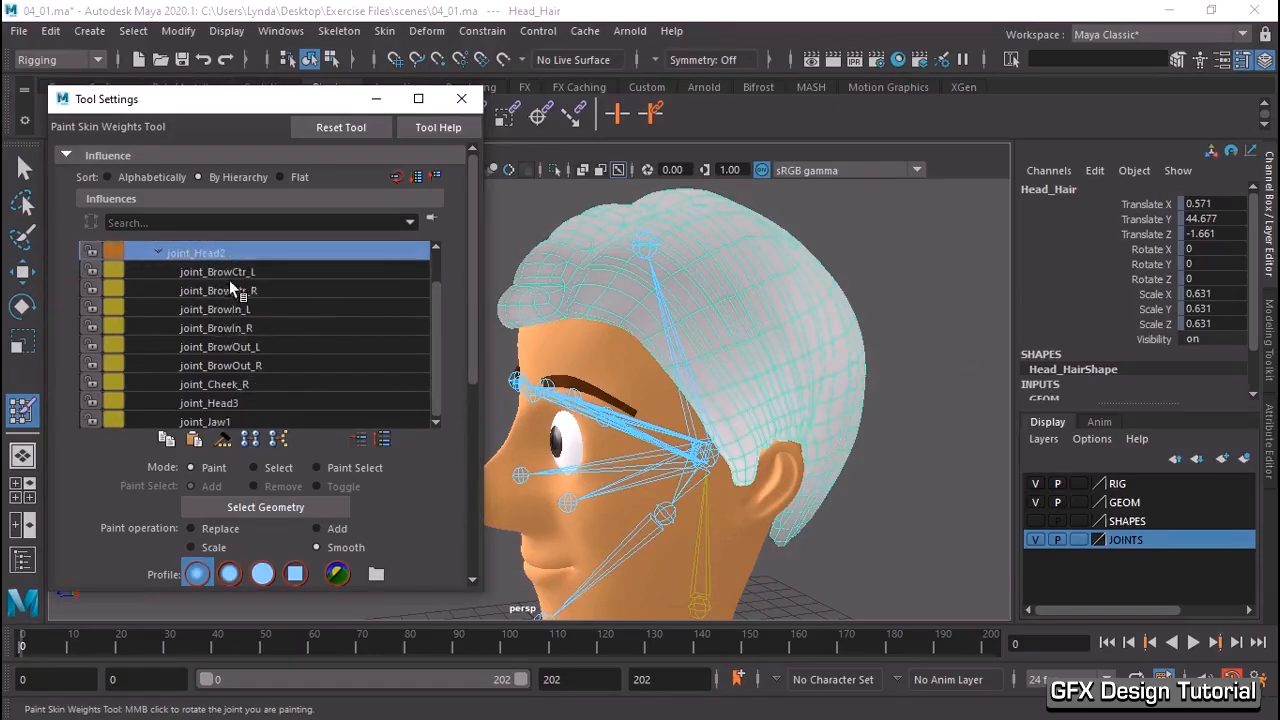
- Flood the Head_Hair mesh with joint_Head2 weight using Replace at value 1, close the paint settings and clear the selection
{"action": "scroll", "coordinate": [224, 531], "scroll_direction": "down", "scroll_amount": 3}
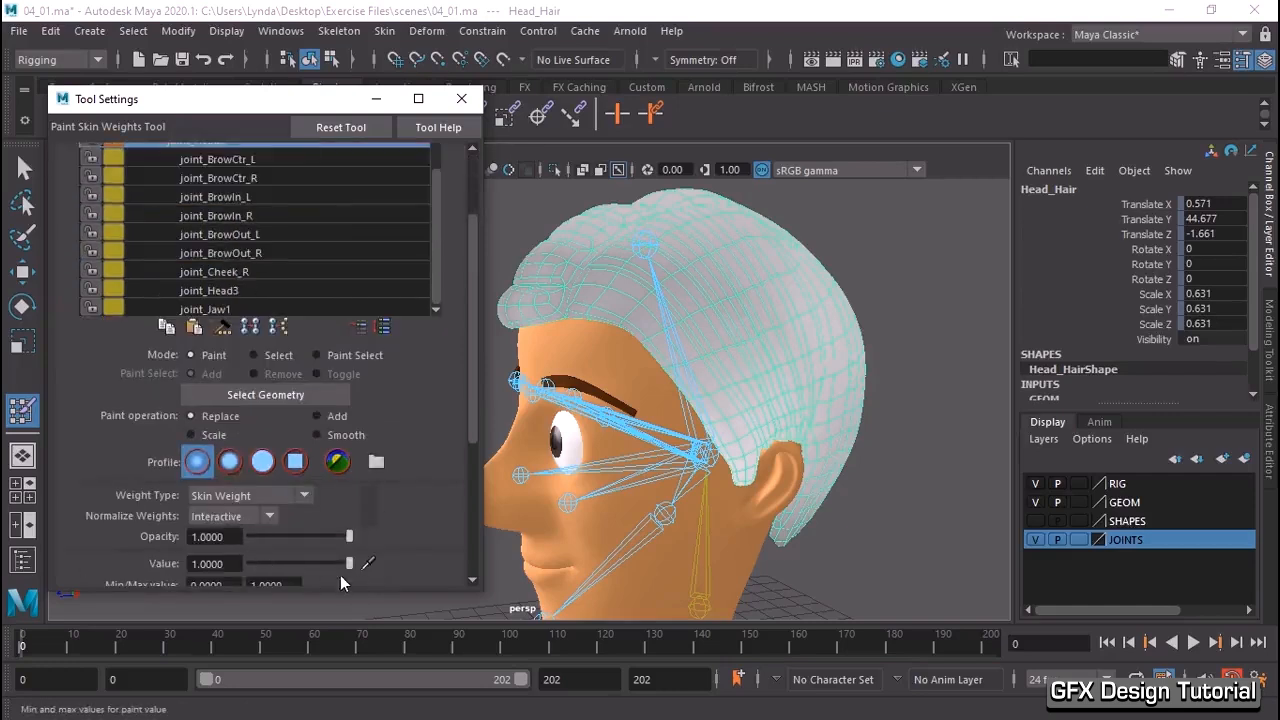
{"action": "scroll", "coordinate": [303, 388], "scroll_direction": "down", "scroll_amount": 3}
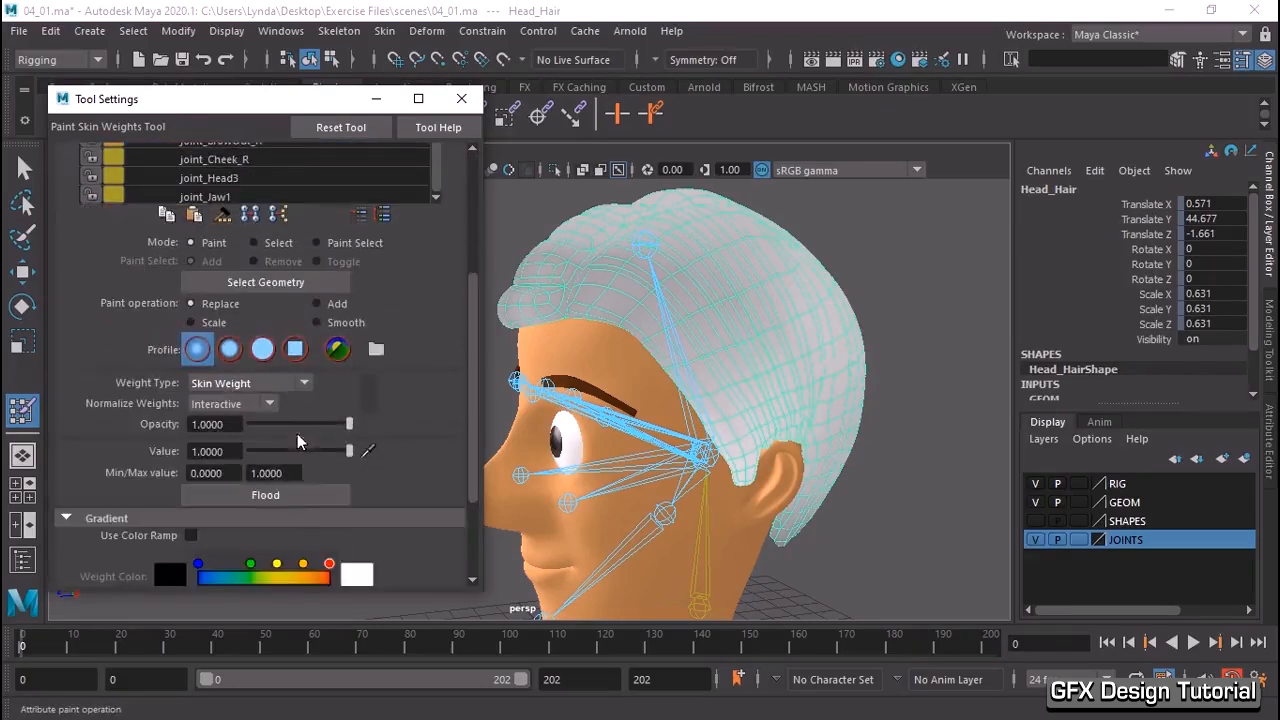
{"action": "left_click", "coordinate": [308, 498]}
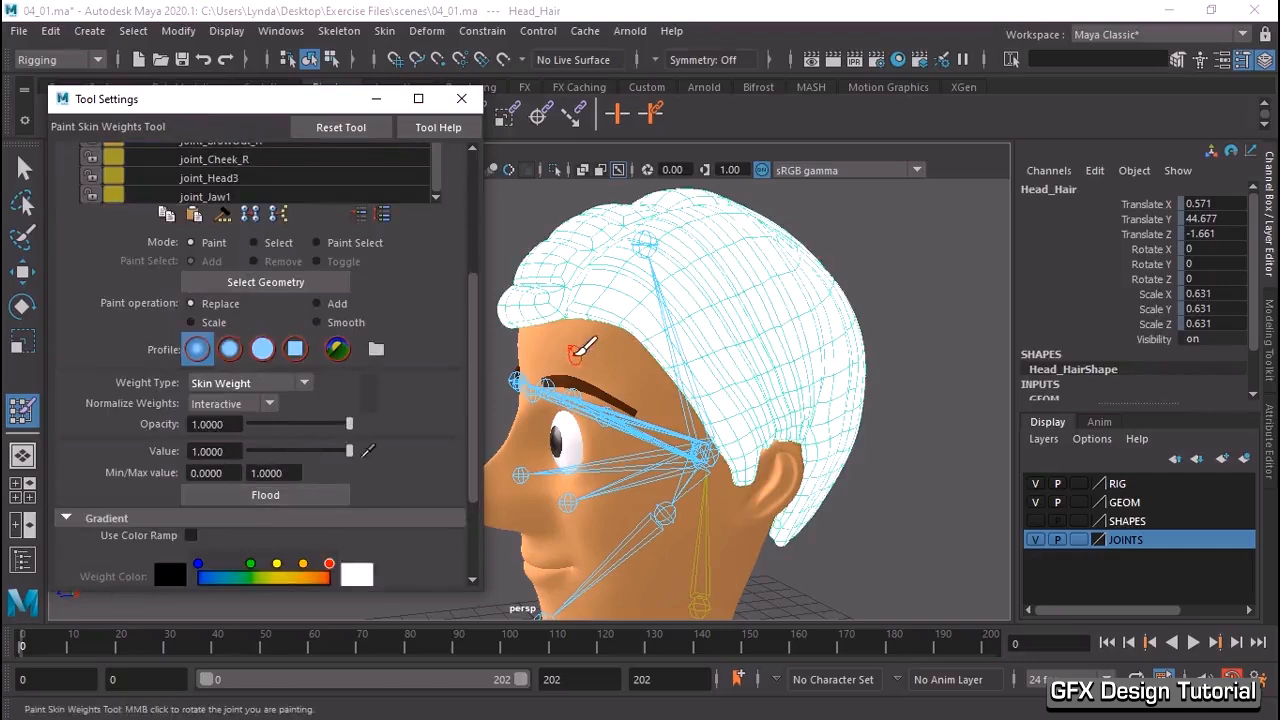
{"action": "left_click", "coordinate": [461, 98]}
{"action": "key", "text": "q"}
{"action": "left_click", "coordinate": [357, 257]}
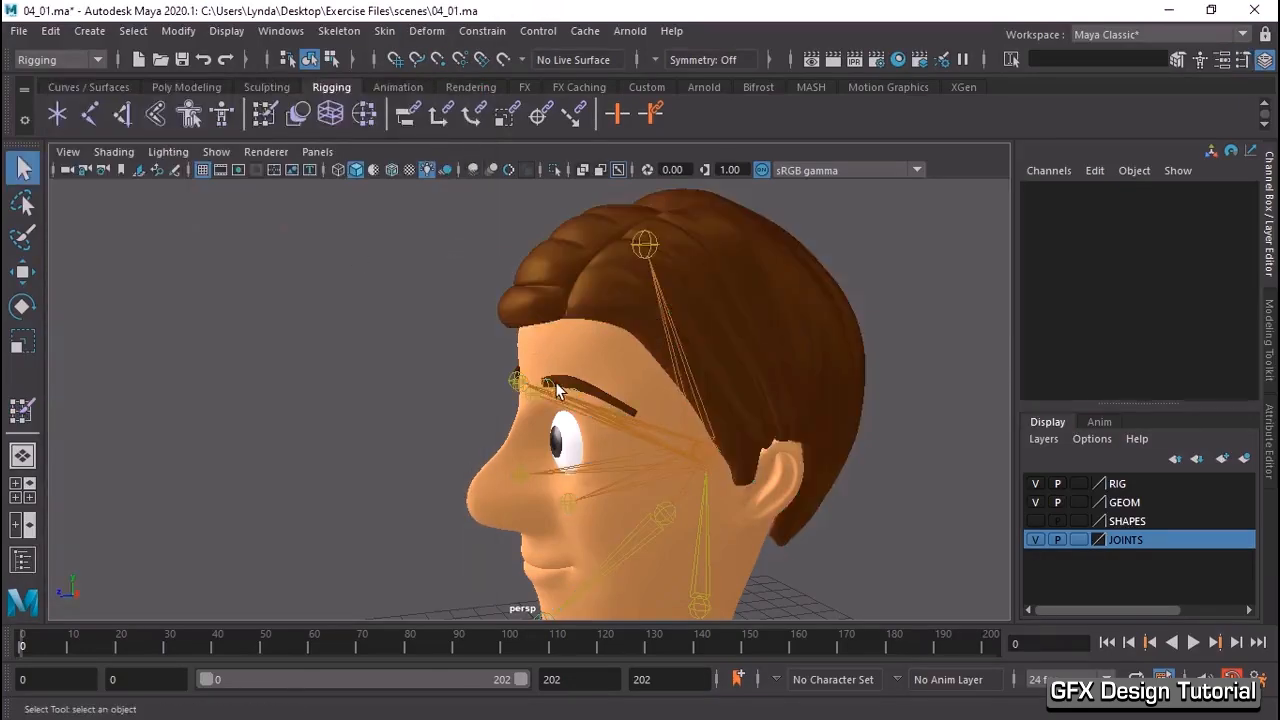
- Test the hair's flooded weights by moving joint_BrowIn_L and undo the move
{"action": "left_click", "coordinate": [553, 388]}
{"action": "key", "text": "w"}
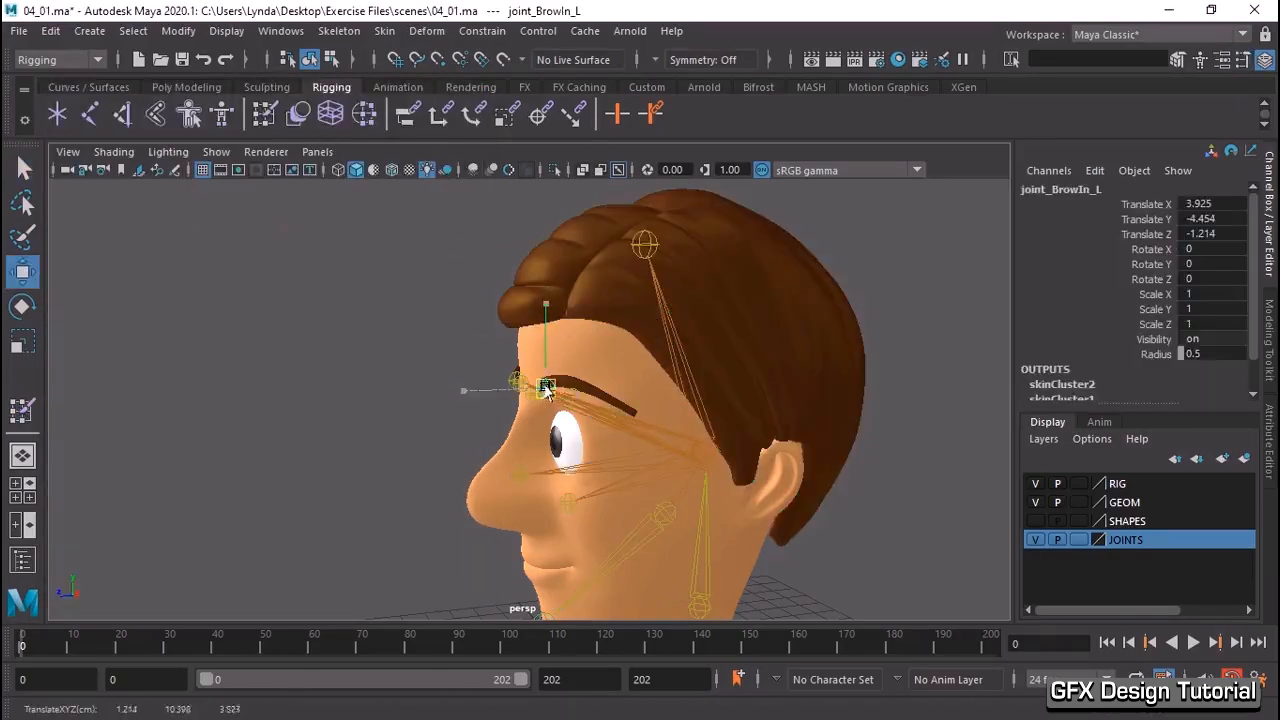
{"action": "left_click_drag", "start_coordinate": [548, 388], "coordinate": [578, 361]}
{"action": "key", "text": "ctrl+z"}
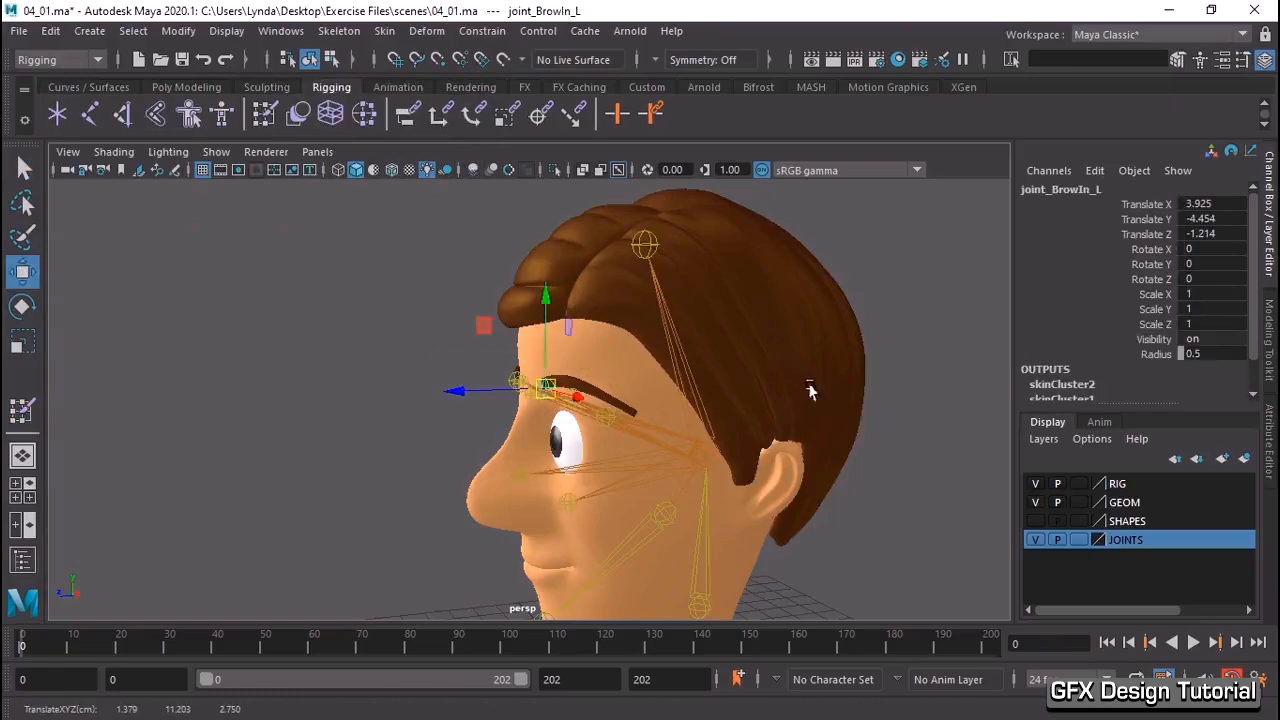
- Select the Head_BrowLT eyebrow mesh in a closer view and turn on Wireframe on Shaded
{"action": "left_click_drag", "start_coordinate": [860, 428], "coordinate": [954, 426], "text": "alt"}
{"action": "middle_click_drag", "start_coordinate": [709, 357], "coordinate": [624, 374], "text": "alt"}
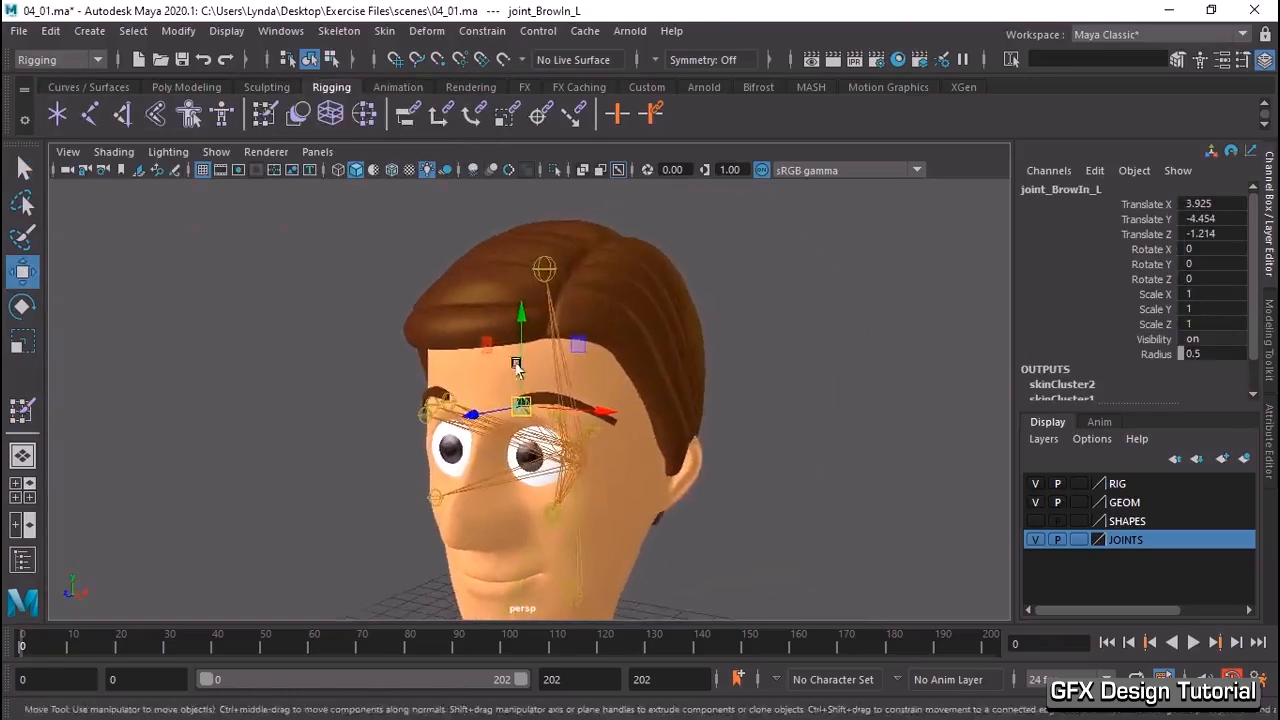
{"action": "right_click_drag", "start_coordinate": [517, 363], "coordinate": [640, 417], "text": "alt"}
{"action": "left_click_drag", "start_coordinate": [640, 417], "coordinate": [651, 363], "text": "alt"}
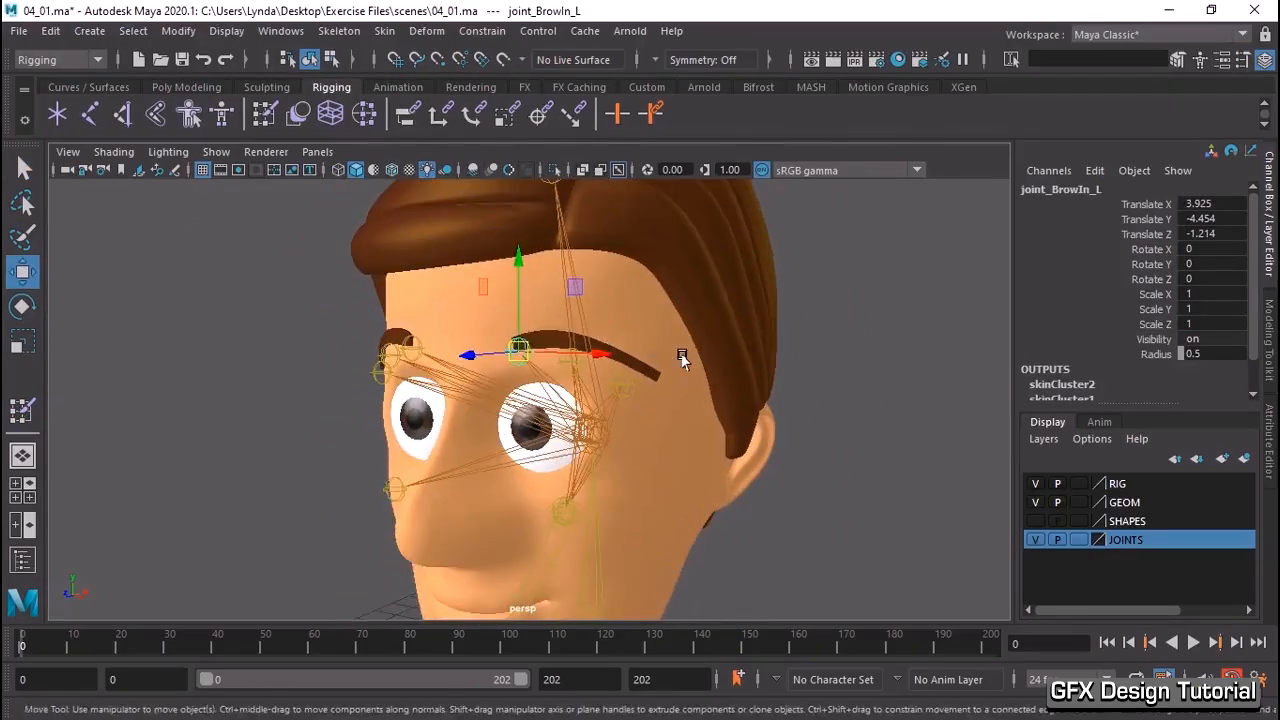
{"action": "left_click", "coordinate": [632, 367]}
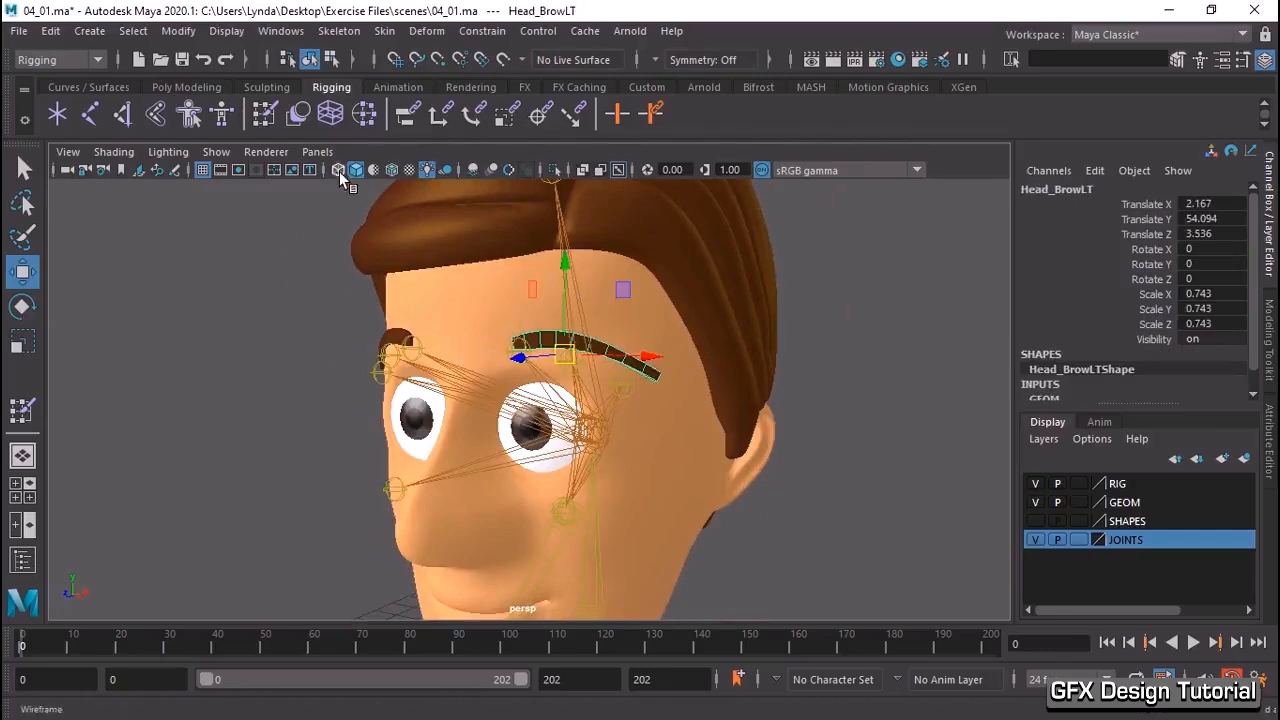
{"action": "left_click", "coordinate": [391, 170]}
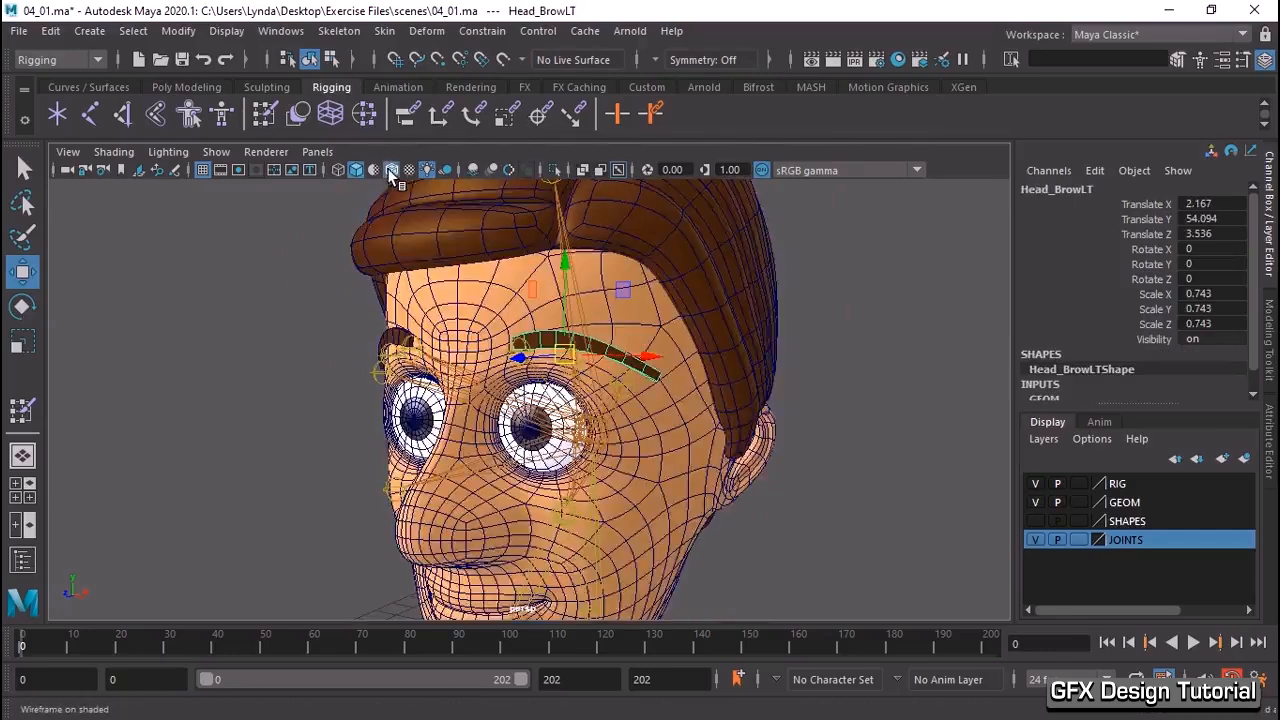
{"action": "mouse_move", "coordinate": [455, 293]}
{"action": "right_mouse_down", "text": "alt"}
{"action": "mouse_move", "coordinate": [624, 318]}
{"action": "mouse_move", "coordinate": [597, 324]}
{"action": "right_mouse_up", "text": "alt"}
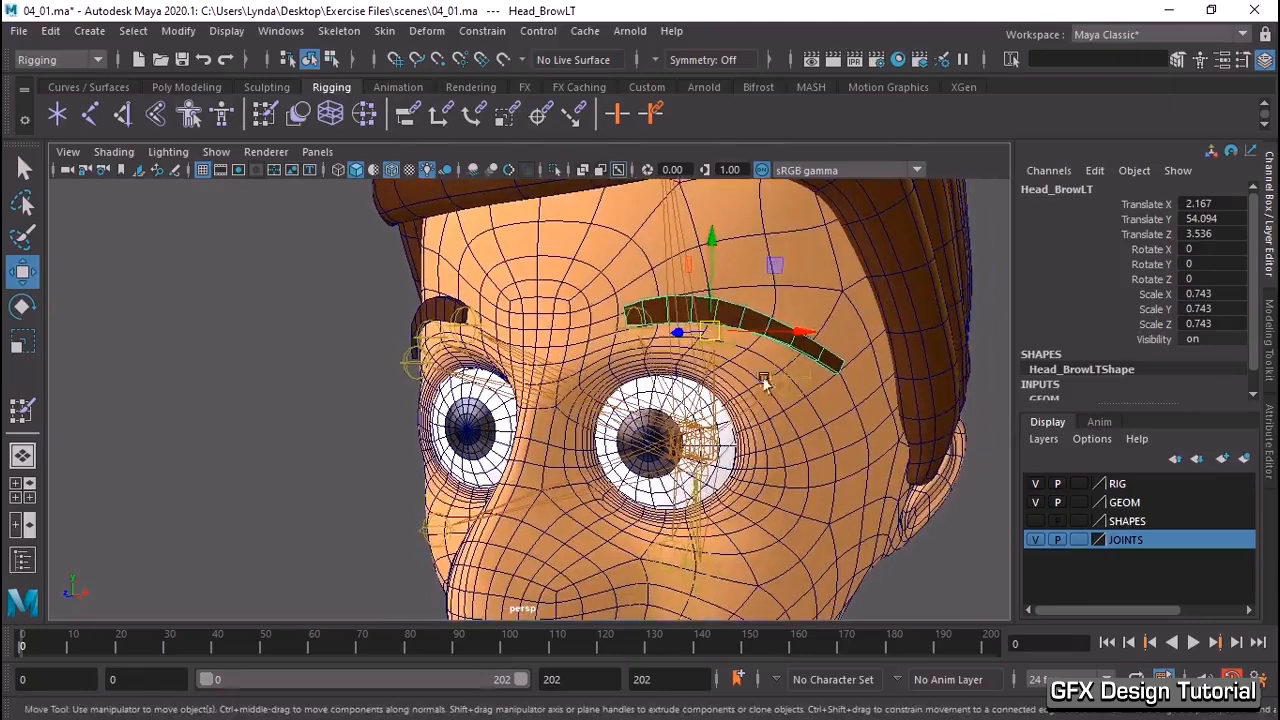
- Select joint_BrowOut_L, turn off X-Ray Joints and try nudging the joint slightly
{"action": "left_click", "coordinate": [784, 375]}
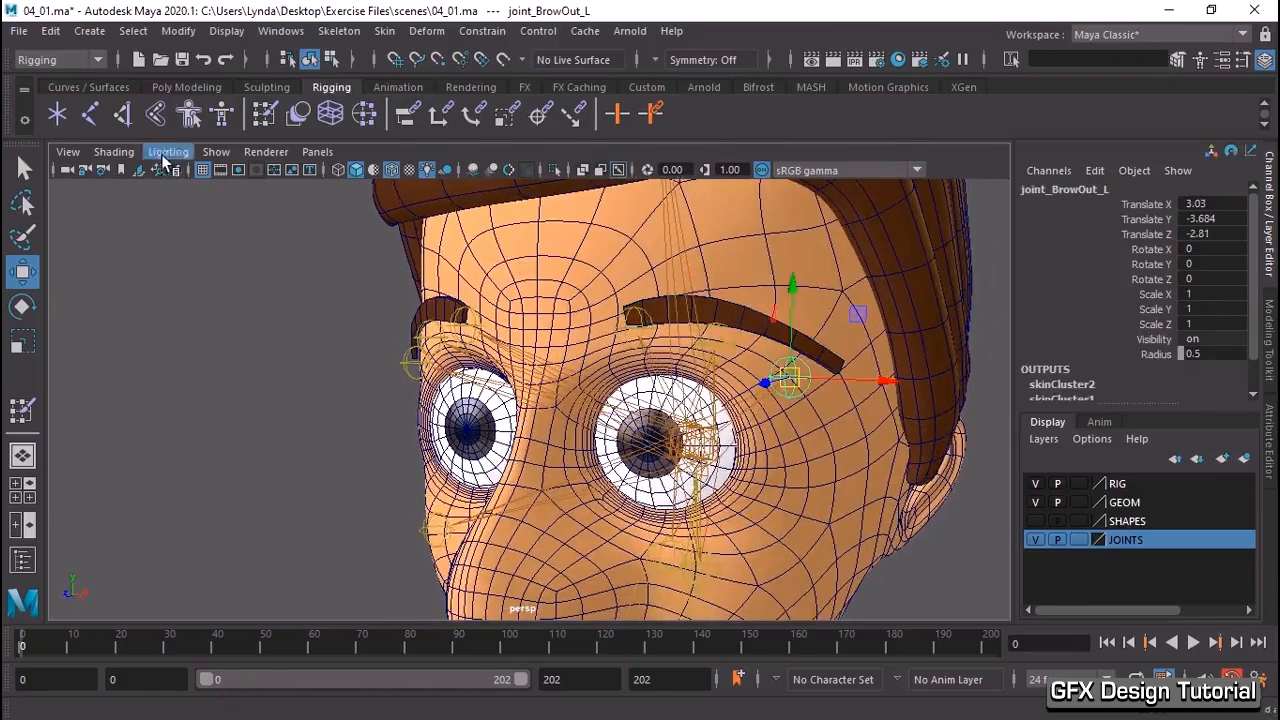
{"action": "left_click", "coordinate": [113, 152]}
{"action": "left_click", "coordinate": [160, 360]}
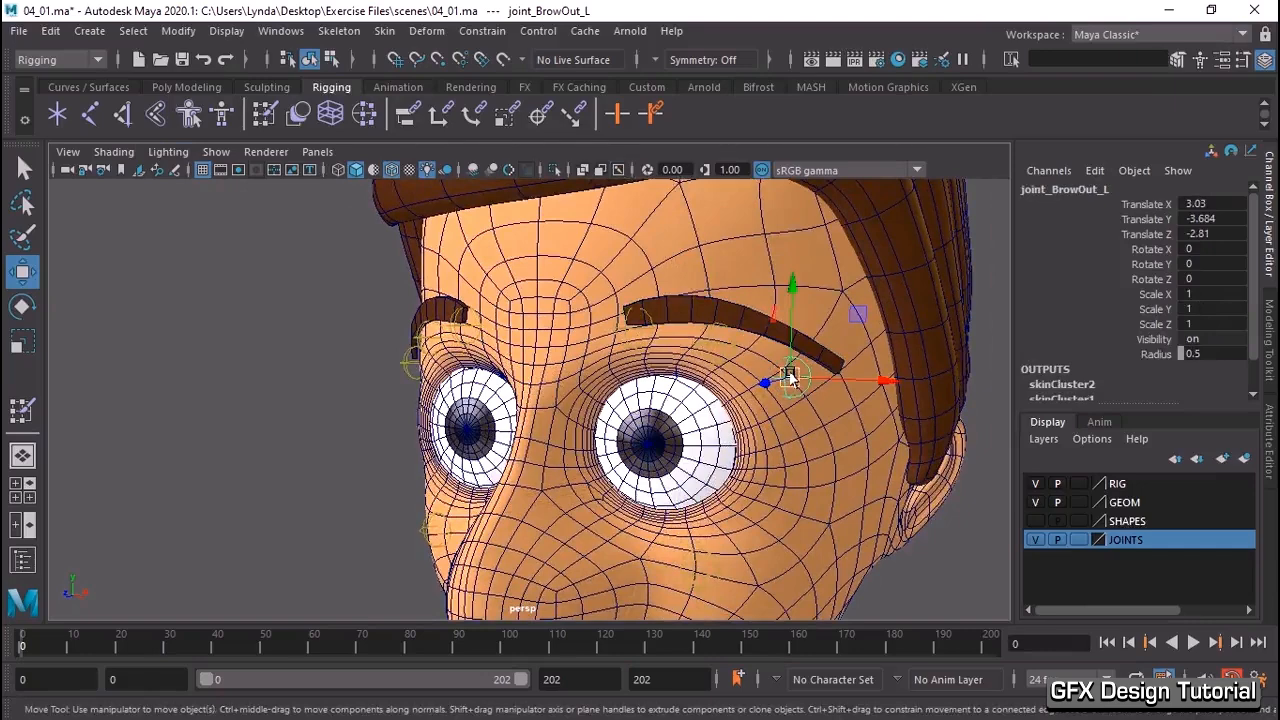
{"action": "mouse_move", "coordinate": [790, 378]}
{"action": "left_mouse_down"}
{"action": "mouse_move", "coordinate": [803, 294]}
{"action": "mouse_move", "coordinate": [793, 405]}
{"action": "mouse_move", "coordinate": [794, 337]}
{"action": "mouse_move", "coordinate": [792, 374]}
{"action": "left_mouse_up"}
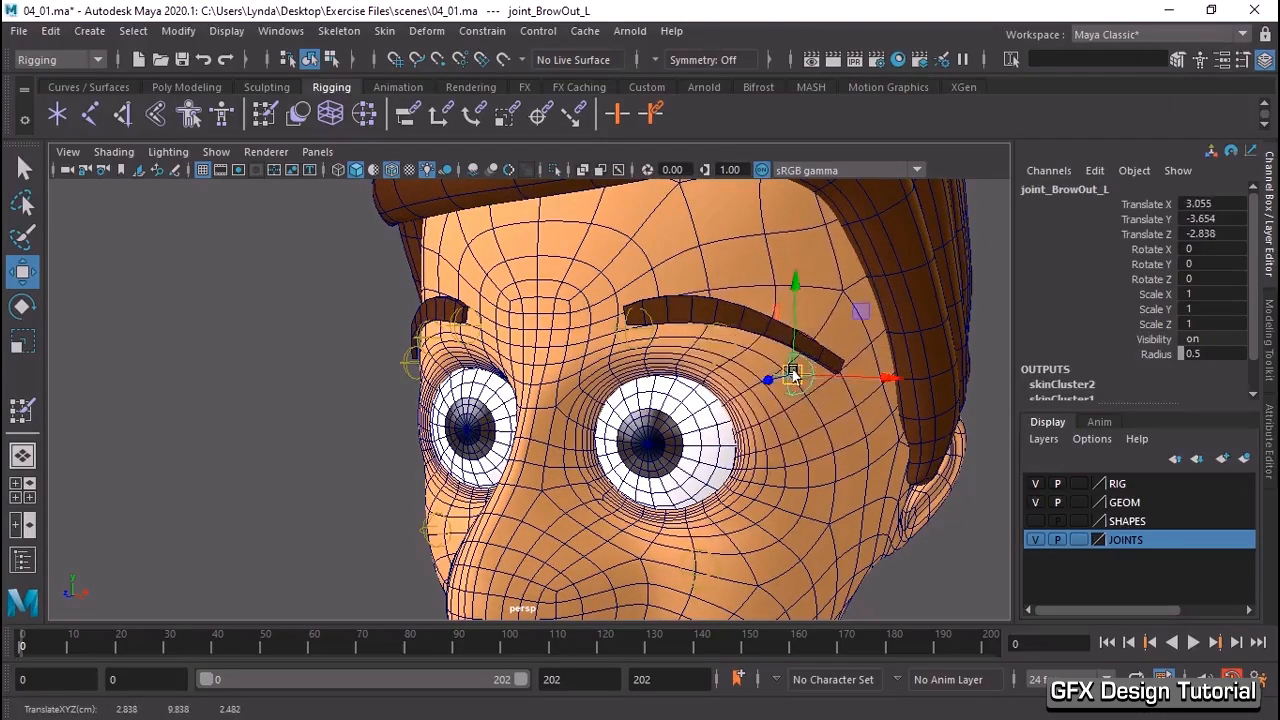
- Select joint_BrowIn_L, joint_BrowCtr_L and joint_BrowOut_L together with the Head_BrowLT mesh and apply Bind Skin
{"action": "left_click", "coordinate": [735, 314]}
{"action": "left_click_drag", "start_coordinate": [744, 320], "coordinate": [731, 356], "text": "alt"}
{"action": "key", "text": "q"}
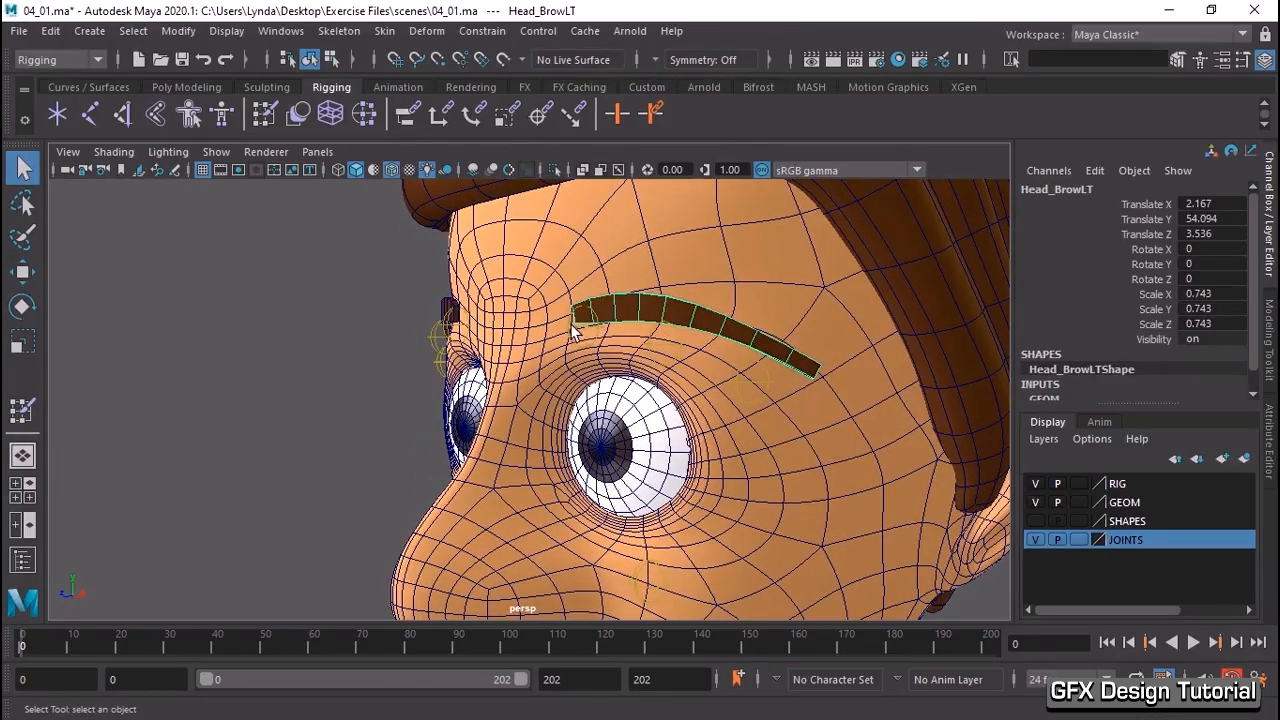
{"action": "left_click", "coordinate": [574, 330]}
{"action": "left_click", "coordinate": [676, 336]}
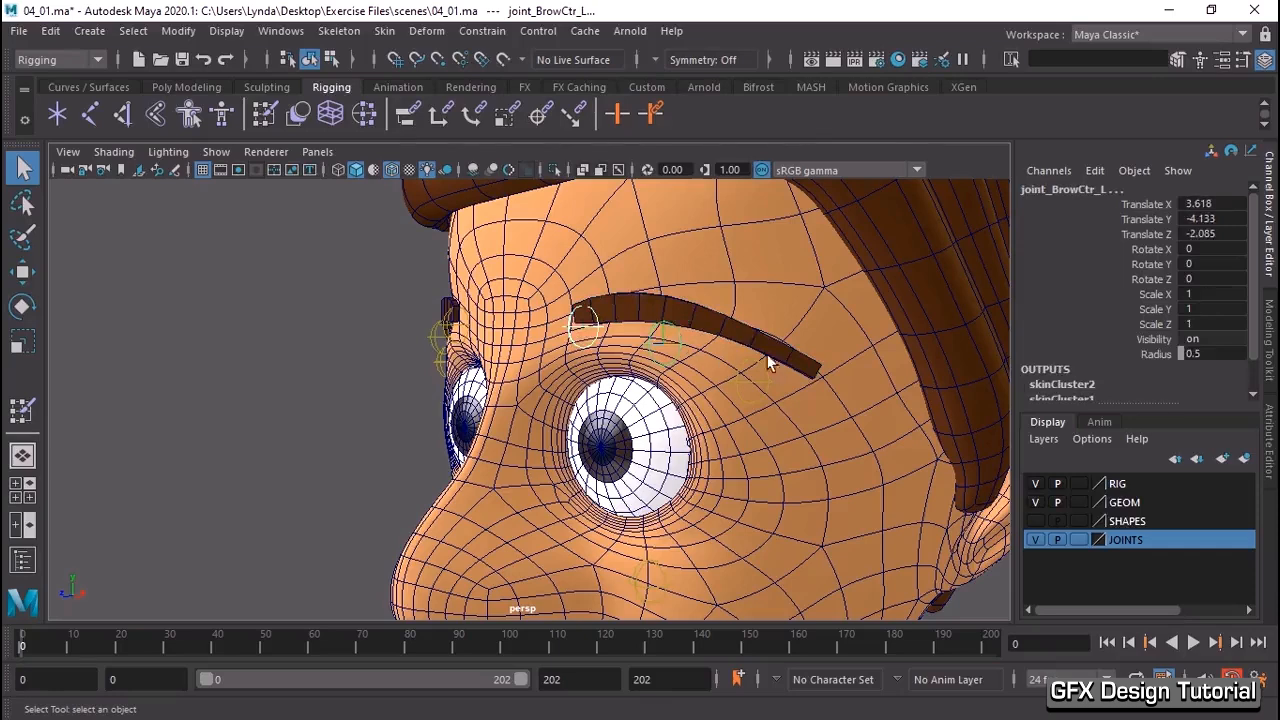
{"action": "left_click", "coordinate": [762, 370]}
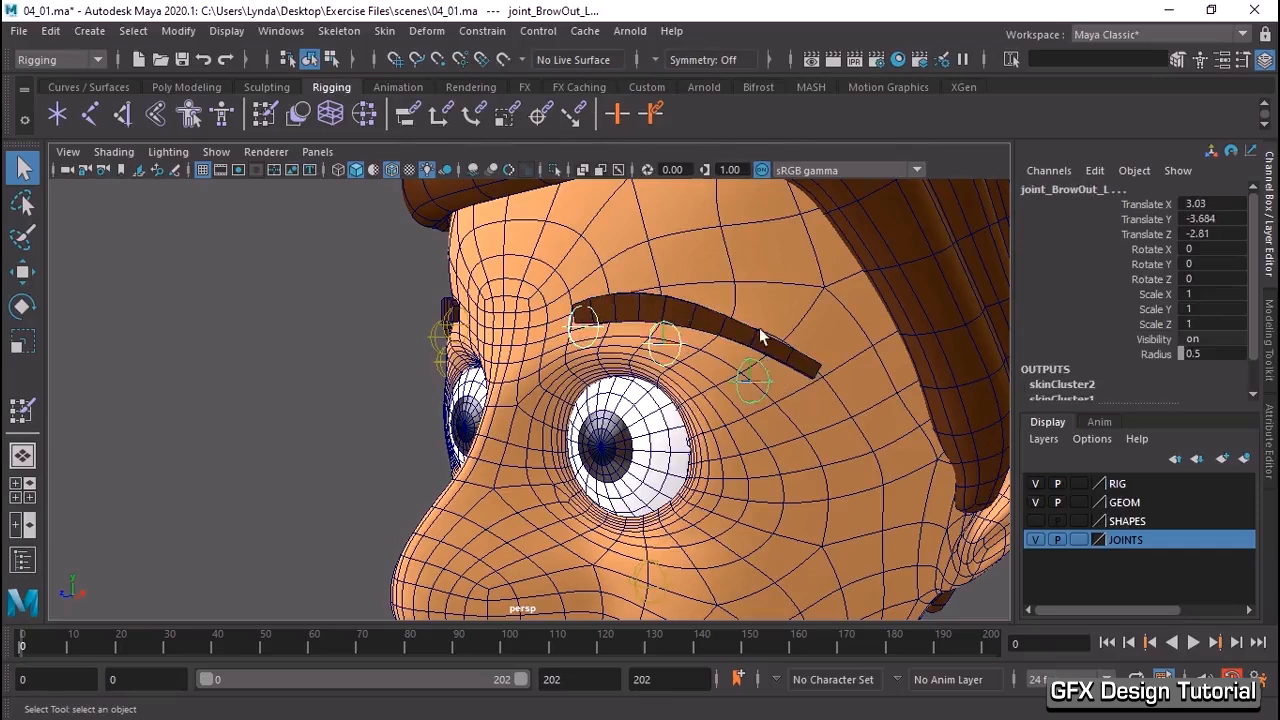
{"action": "left_click", "coordinate": [724, 334]}
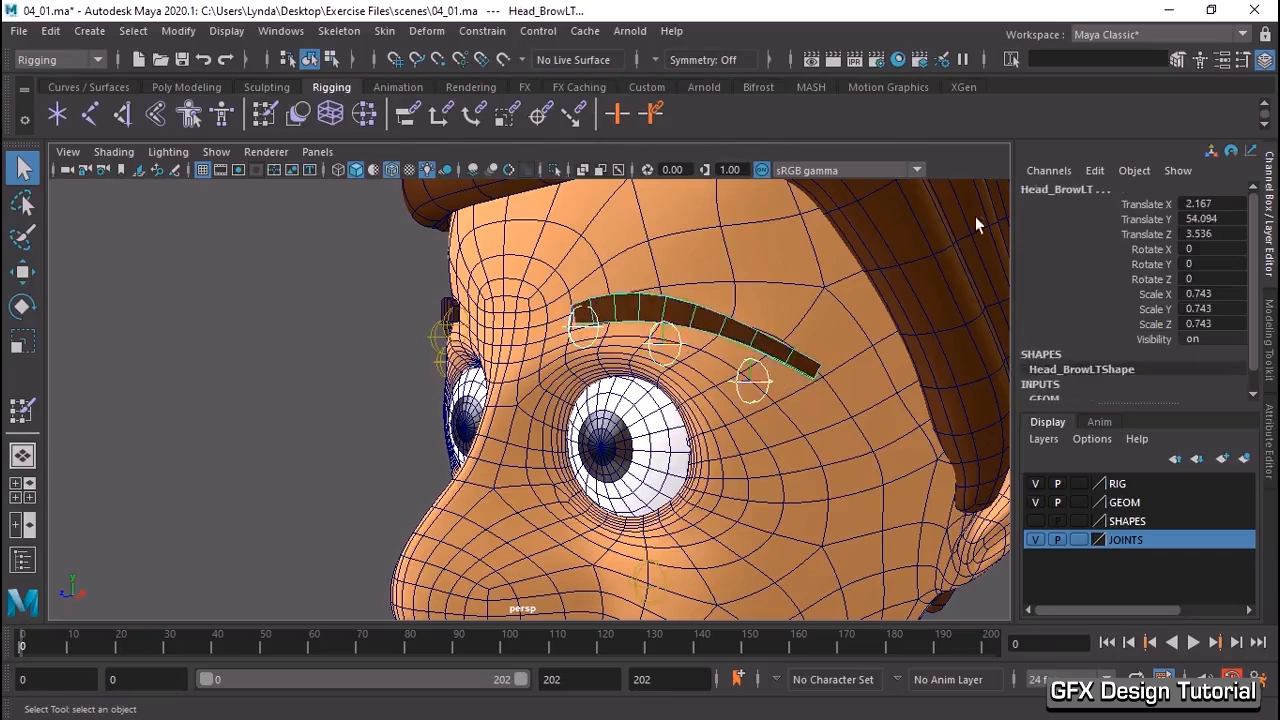
{"action": "left_click", "coordinate": [385, 31]}
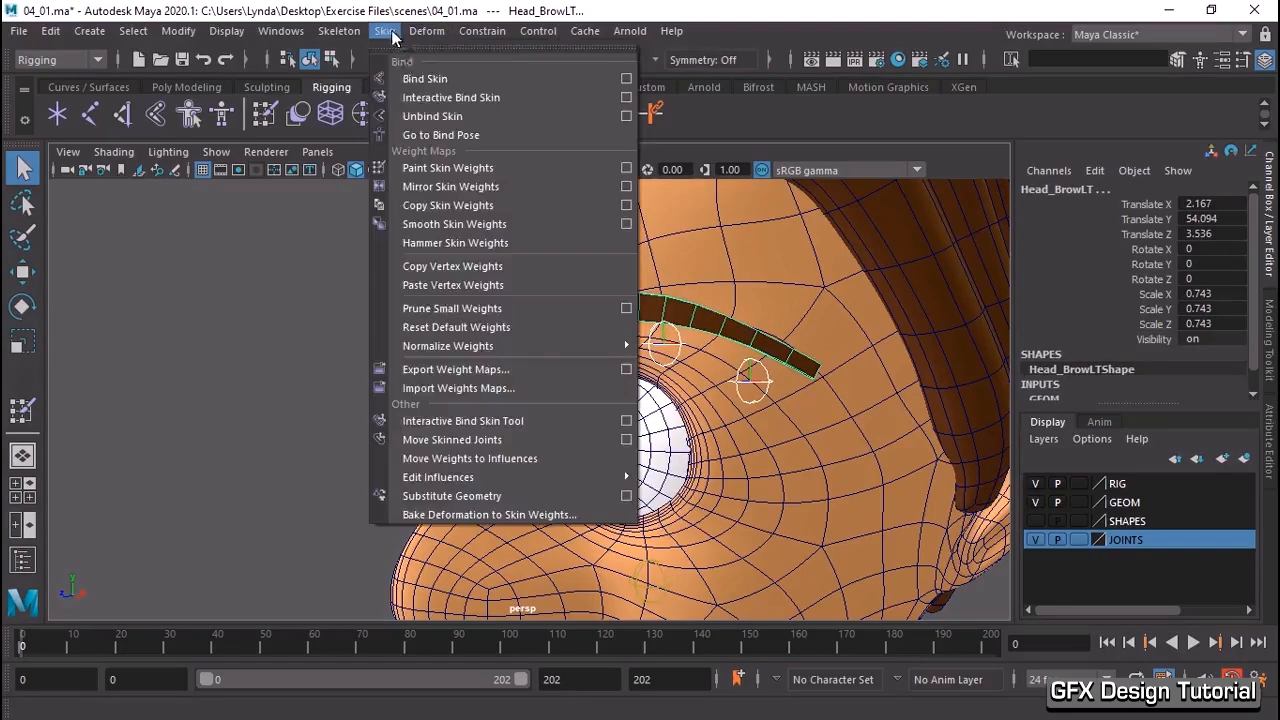
{"action": "left_click", "coordinate": [410, 79]}
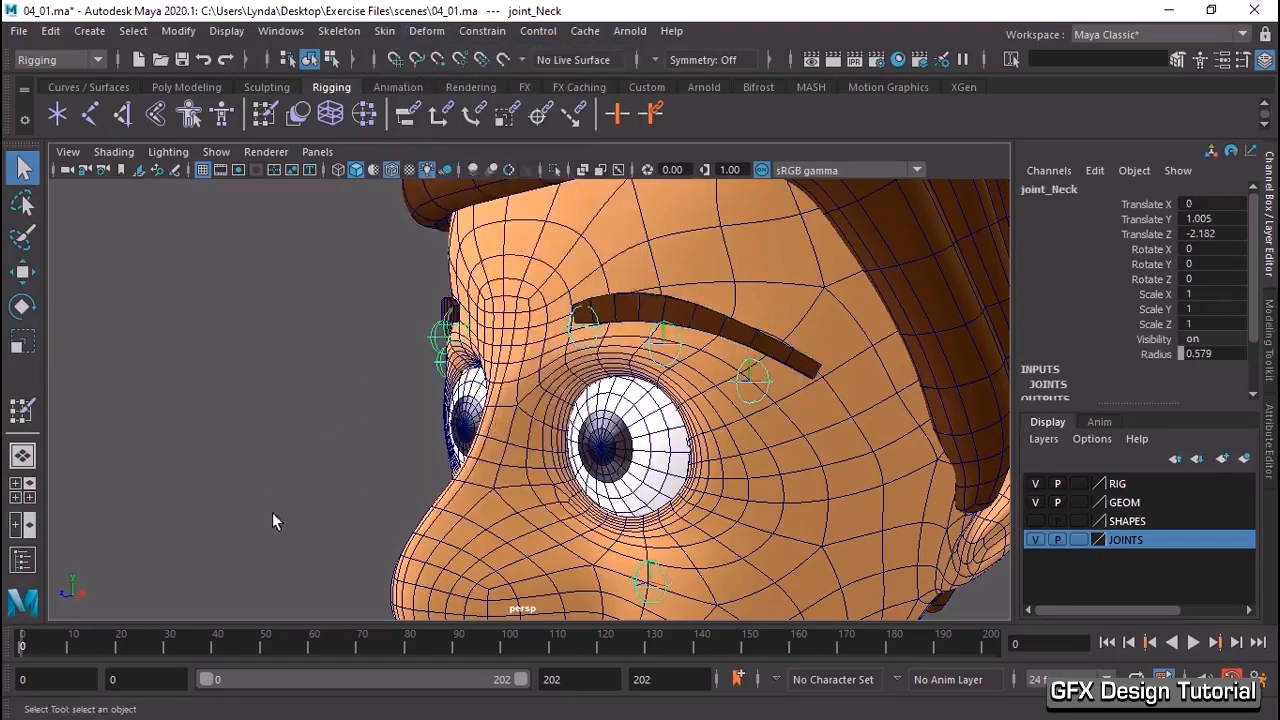
- Test the left eyebrow's binding by moving joint_BrowIn_L and undo the move
{"action": "left_click", "coordinate": [590, 330]}
{"action": "key", "text": "w"}
{"action": "mouse_move", "coordinate": [590, 328]}
{"action": "left_mouse_down"}
{"action": "mouse_move", "coordinate": [578, 285]}
{"action": "mouse_move", "coordinate": [572, 333]}
{"action": "left_mouse_up"}
{"action": "key", "text": "ctrl+z"}
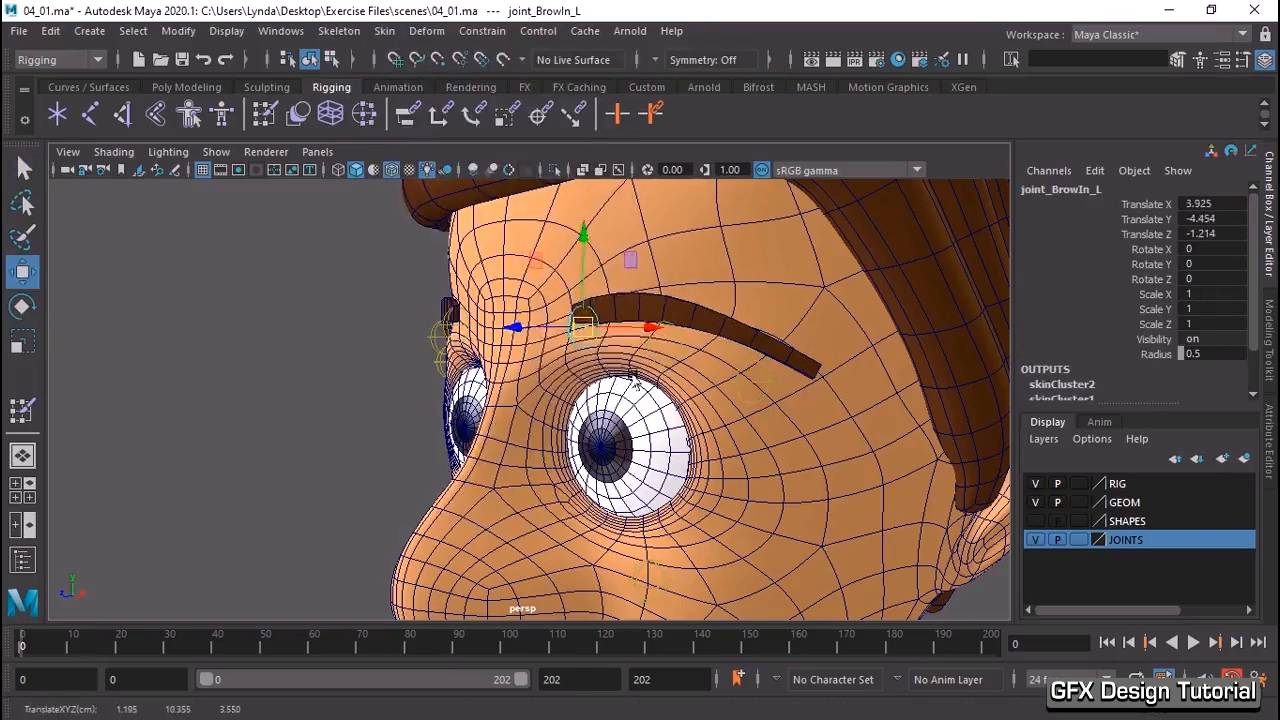
- Set keys on joint_BrowIn_L in its rest position at frames 0 and 10
{"action": "left_click_drag", "start_coordinate": [631, 374], "coordinate": [687, 346], "text": "alt"}
{"action": "right_click_drag", "start_coordinate": [687, 346], "coordinate": [774, 362], "text": "alt"}
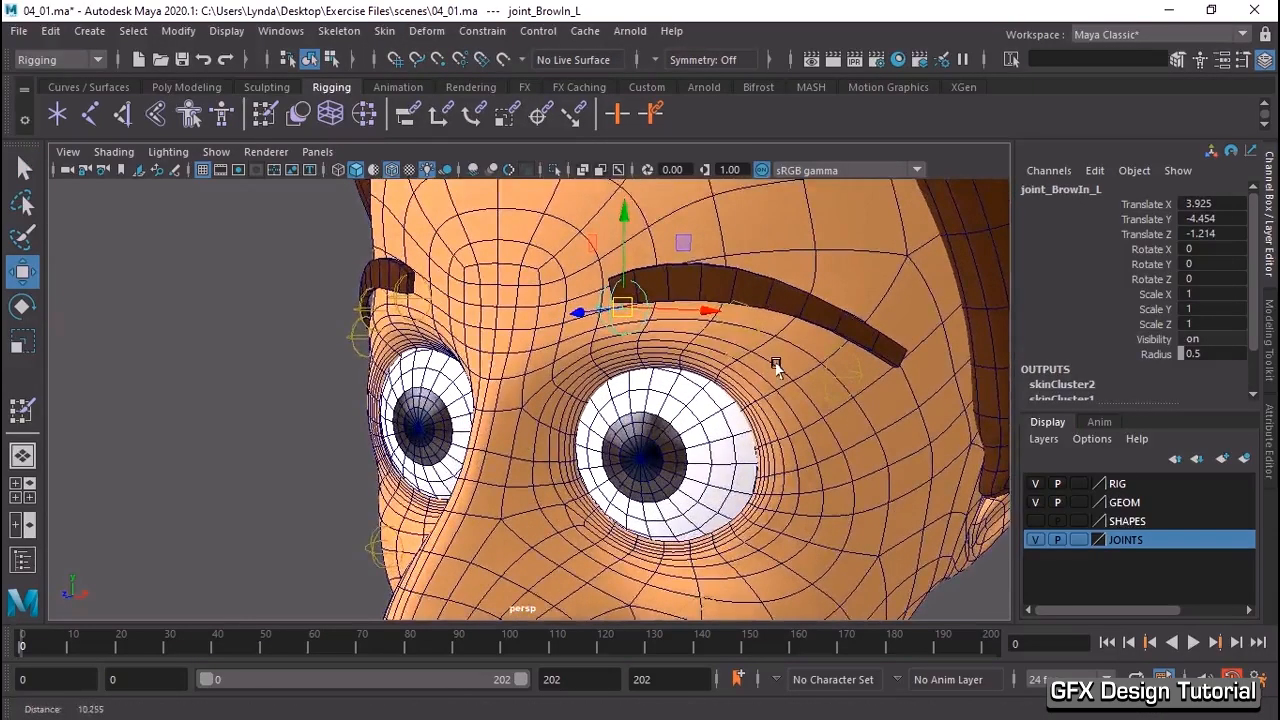
{"action": "left_click_drag", "start_coordinate": [775, 362], "coordinate": [754, 358], "text": "alt"}
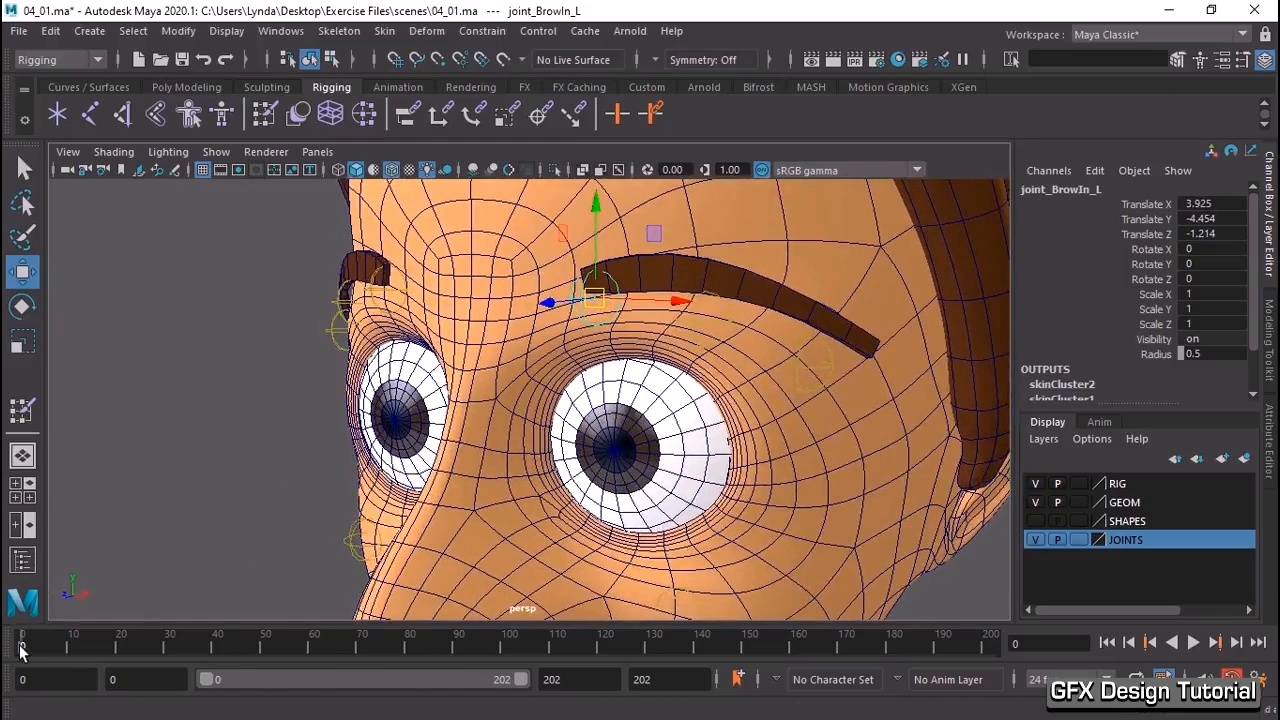
{"action": "mouse_move", "coordinate": [20, 645]}
{"action": "left_mouse_down"}
{"action": "mouse_move", "coordinate": [139, 656]}
{"action": "mouse_move", "coordinate": [3, 650]}
{"action": "left_mouse_up"}
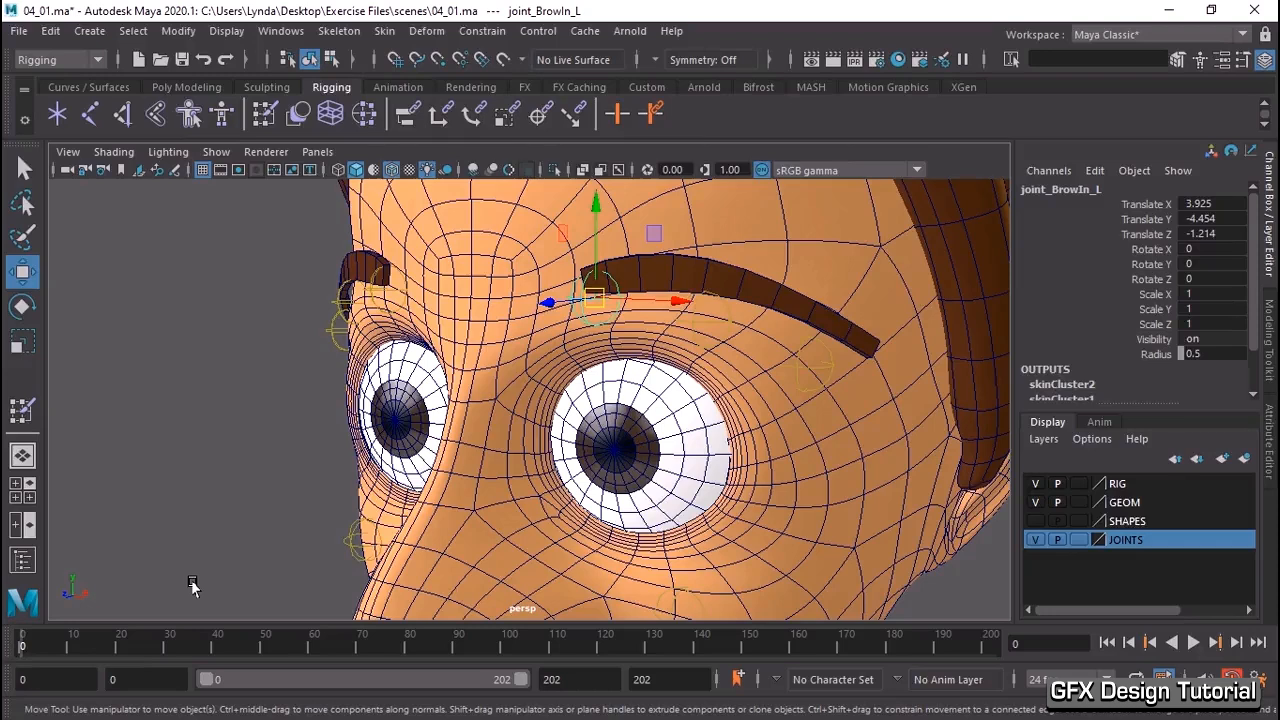
{"action": "key", "text": "s"}
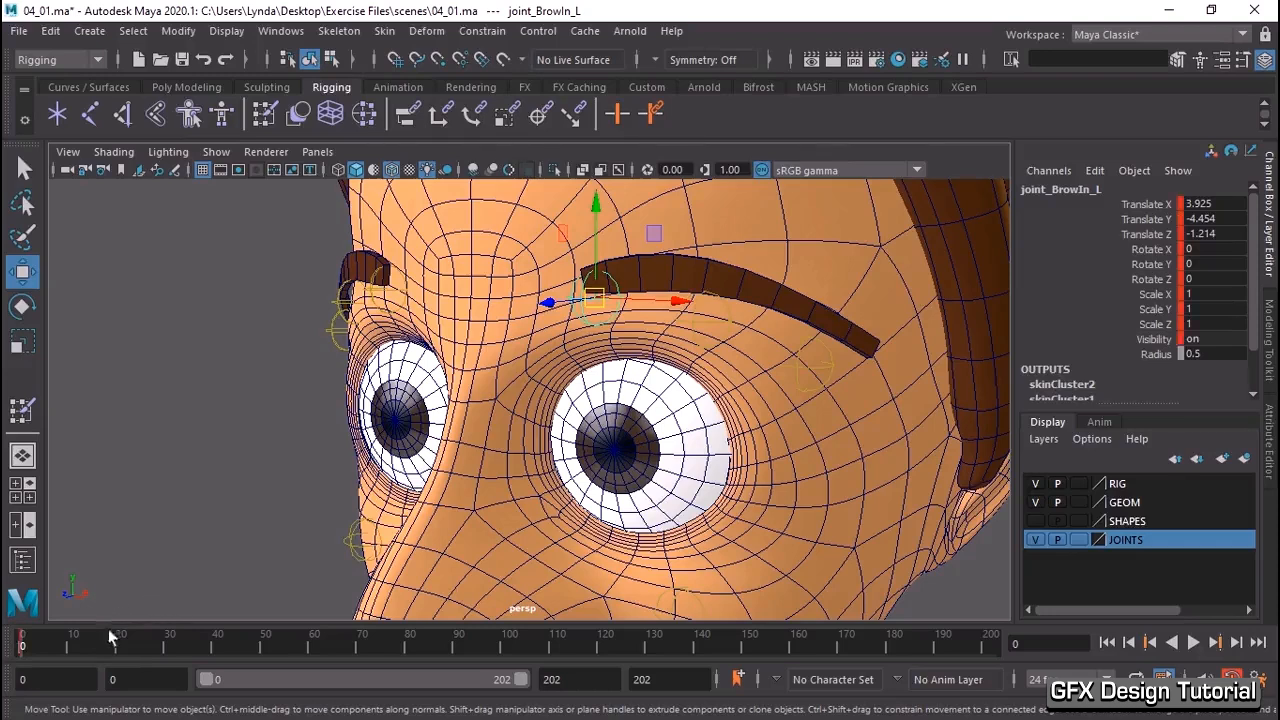
{"action": "key", "text": "alt+v"}
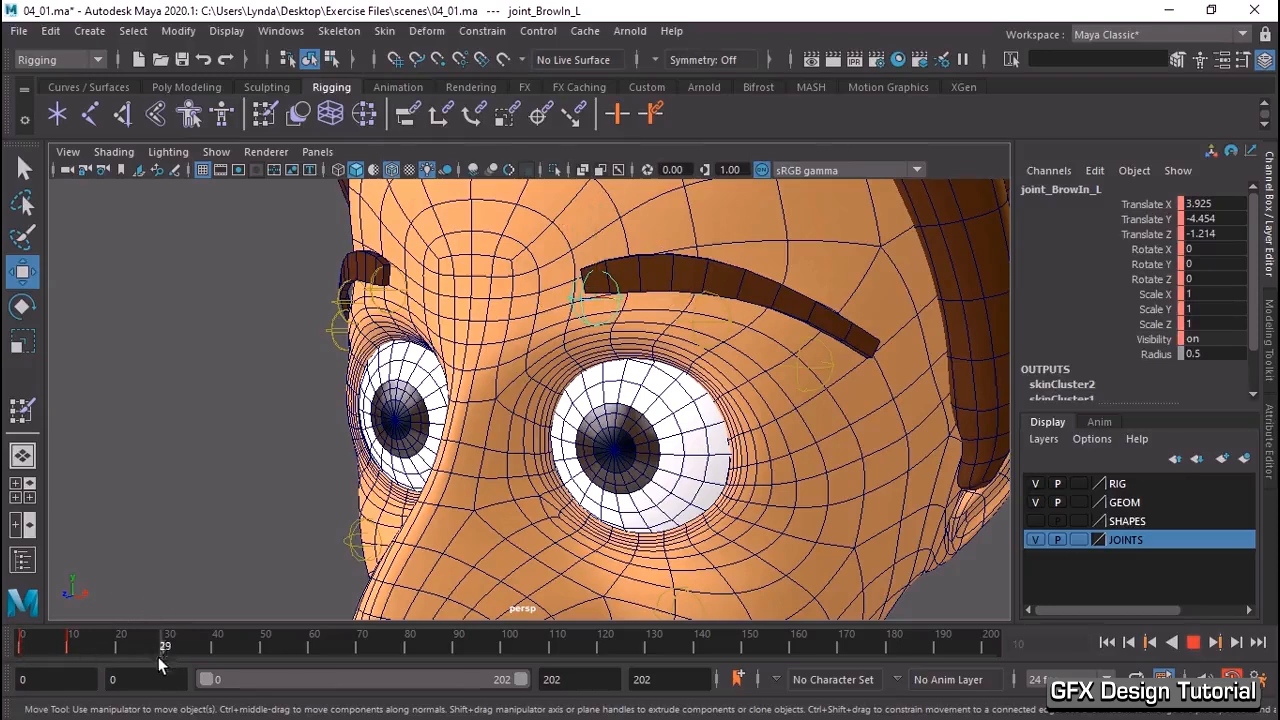
- Raise joint_BrowIn_L at frame 20 to about Translate X 4.435 and Y -4.277, and play the motion
{"action": "left_click", "coordinate": [120, 652]}
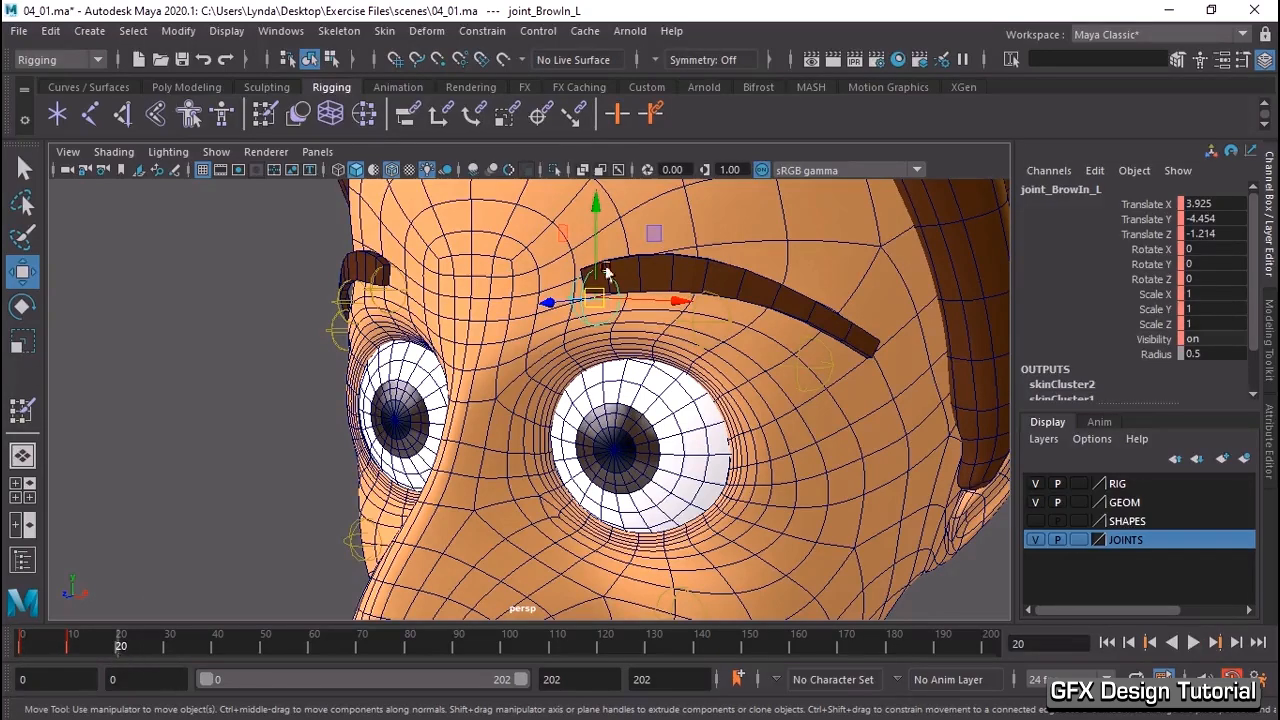
{"action": "left_click_drag", "start_coordinate": [606, 272], "coordinate": [612, 187]}
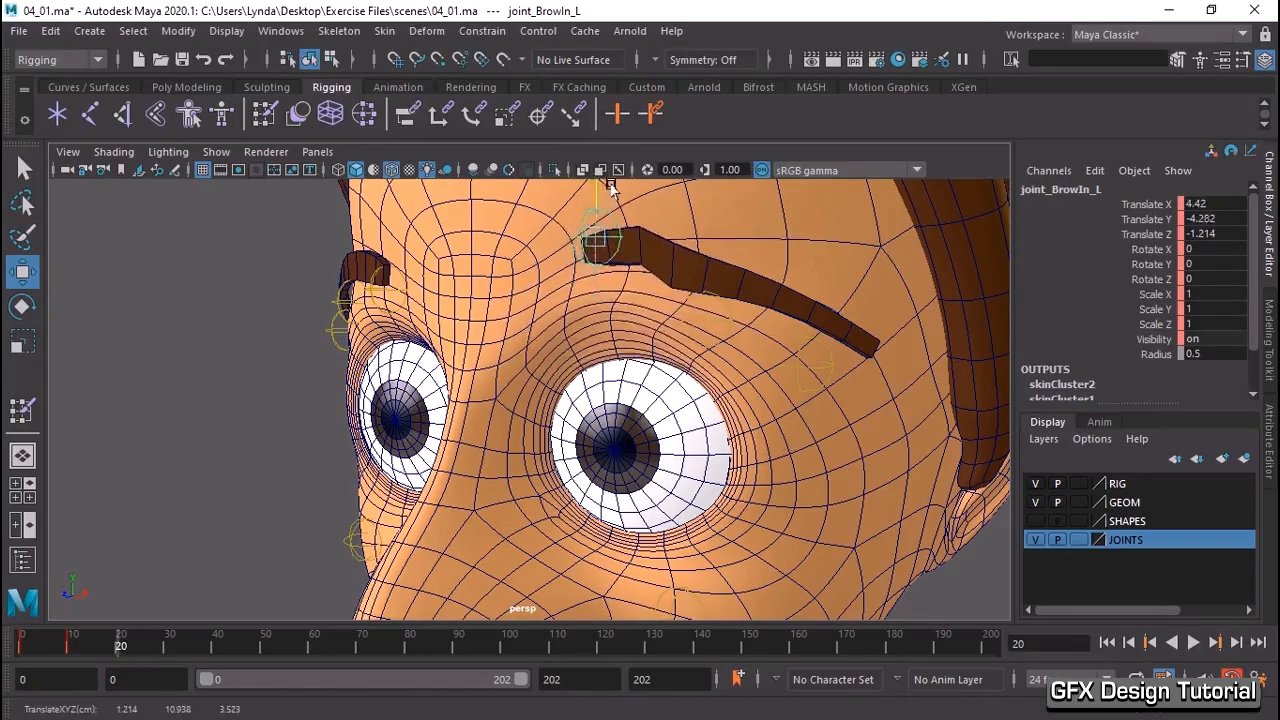
{"action": "key", "text": "alt+v"}
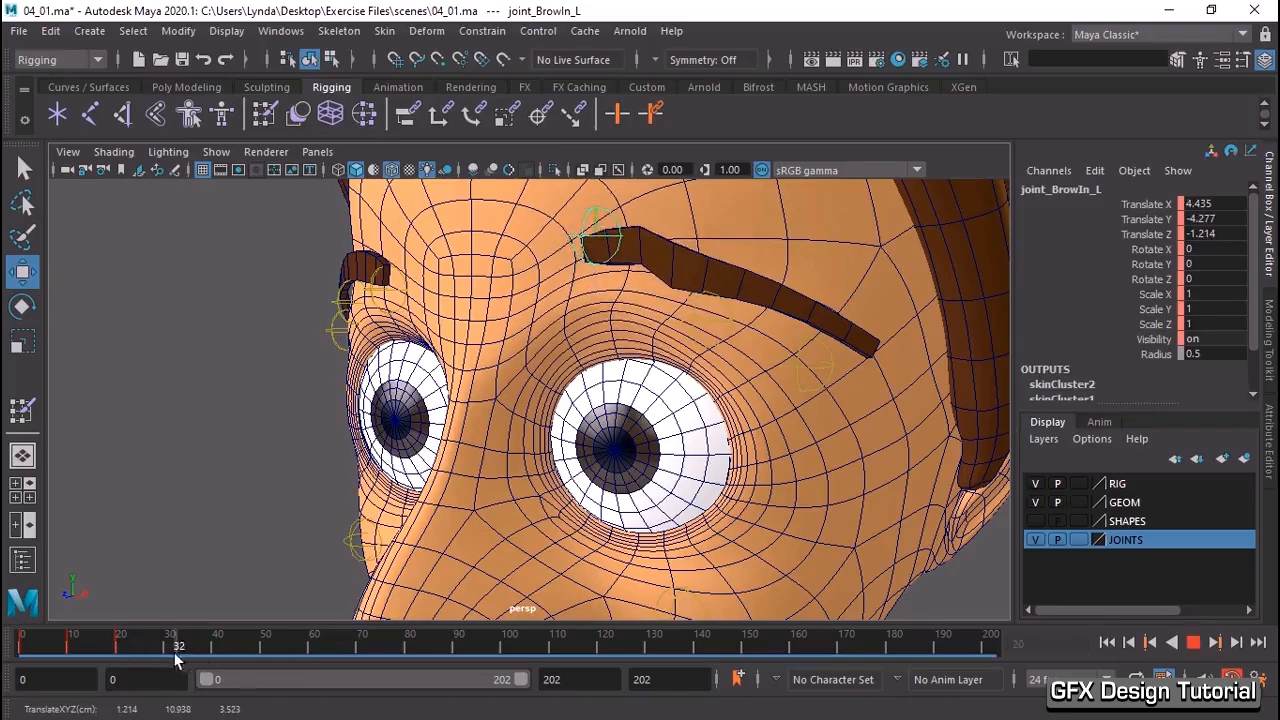
- Copy joint_BrowIn_L's rest-position key from frame 10, paste it at frame 31 and play through the return
{"action": "left_click_drag", "start_coordinate": [84, 648], "coordinate": [32, 650], "text": "shift"}
{"action": "right_click", "coordinate": [68, 649]}
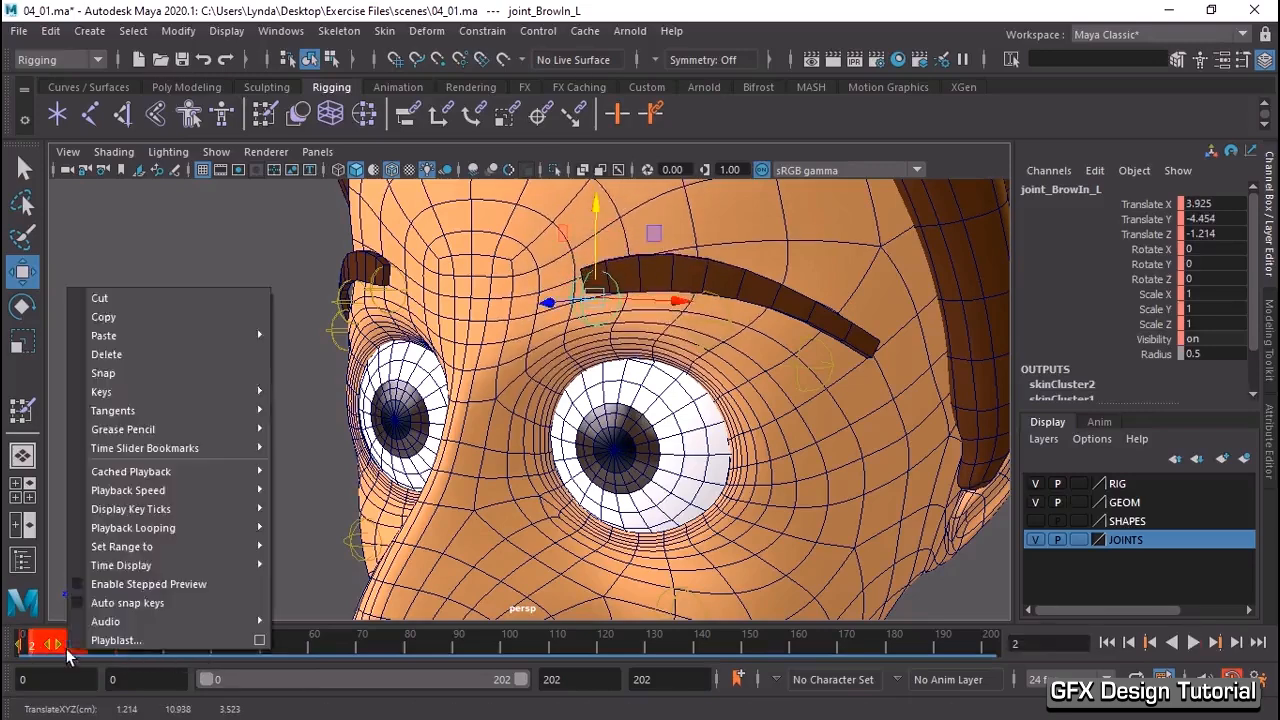
{"action": "left_click", "coordinate": [103, 318]}
{"action": "left_click", "coordinate": [170, 648]}
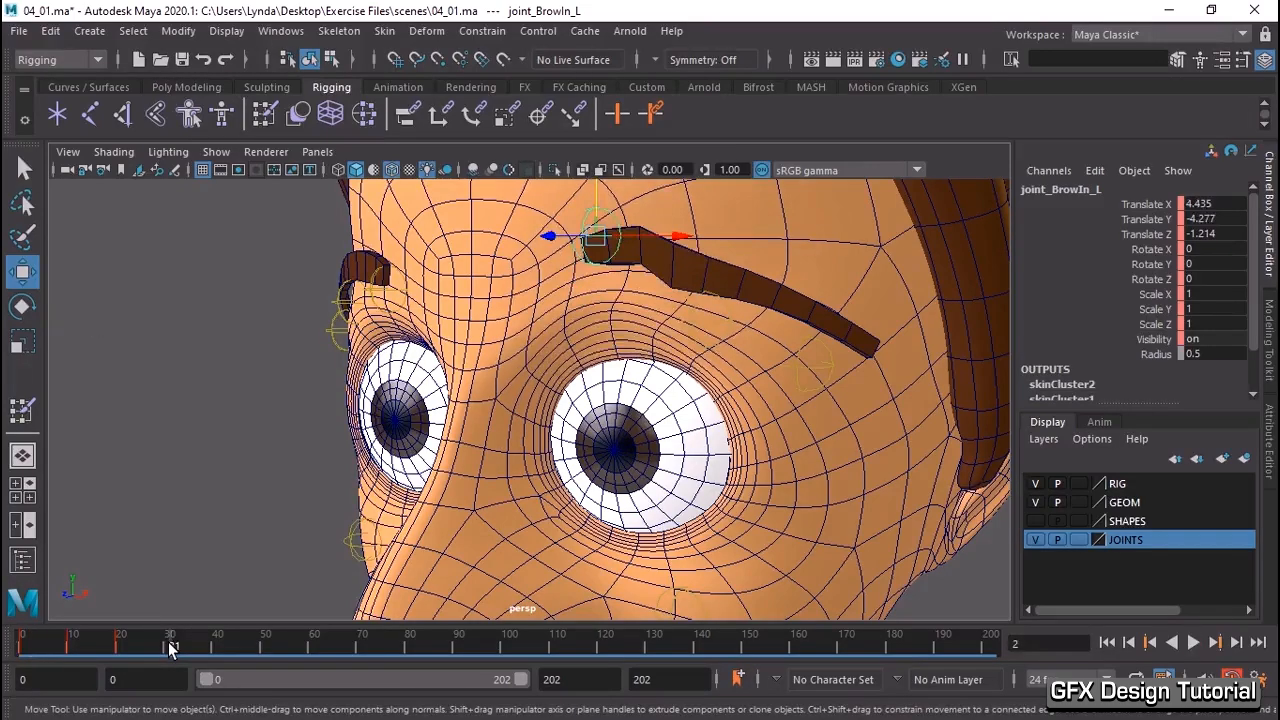
{"action": "right_click", "coordinate": [170, 648]}
{"action": "mouse_move", "coordinate": [320, 330]}
{"action": "left_click", "coordinate": [440, 331]}
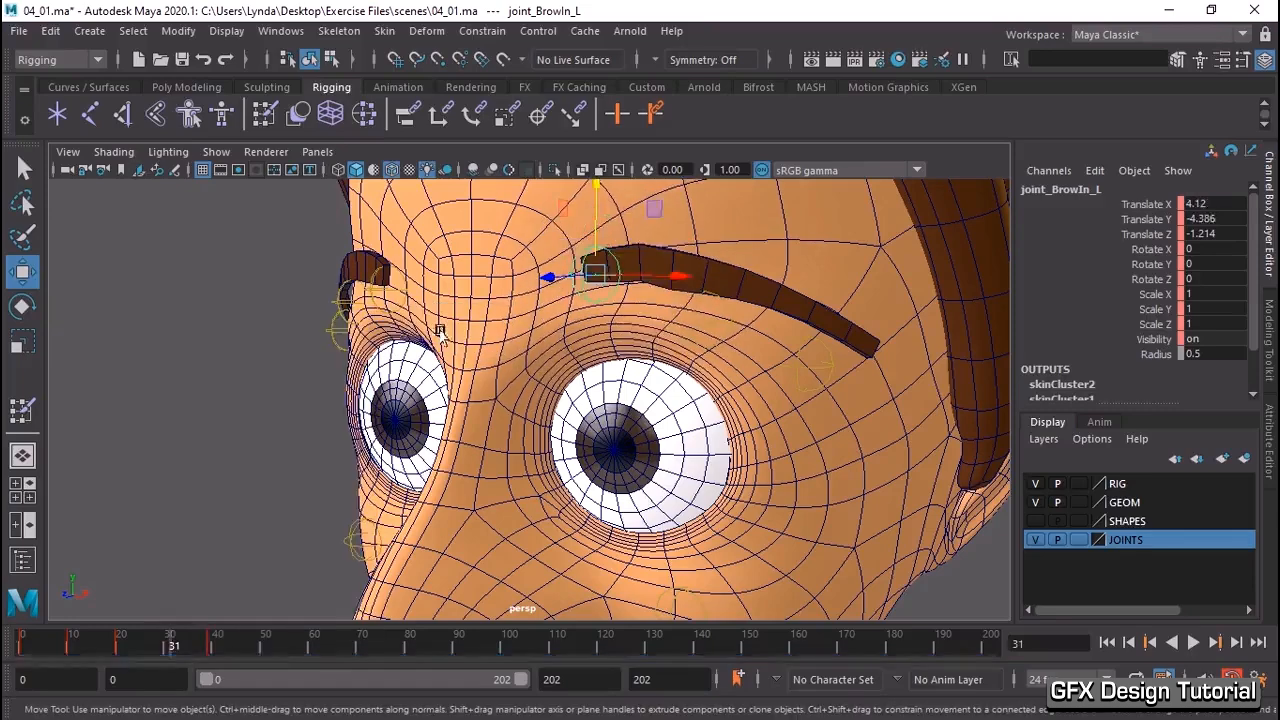
{"action": "left_click_drag", "start_coordinate": [50, 643], "coordinate": [246, 652]}
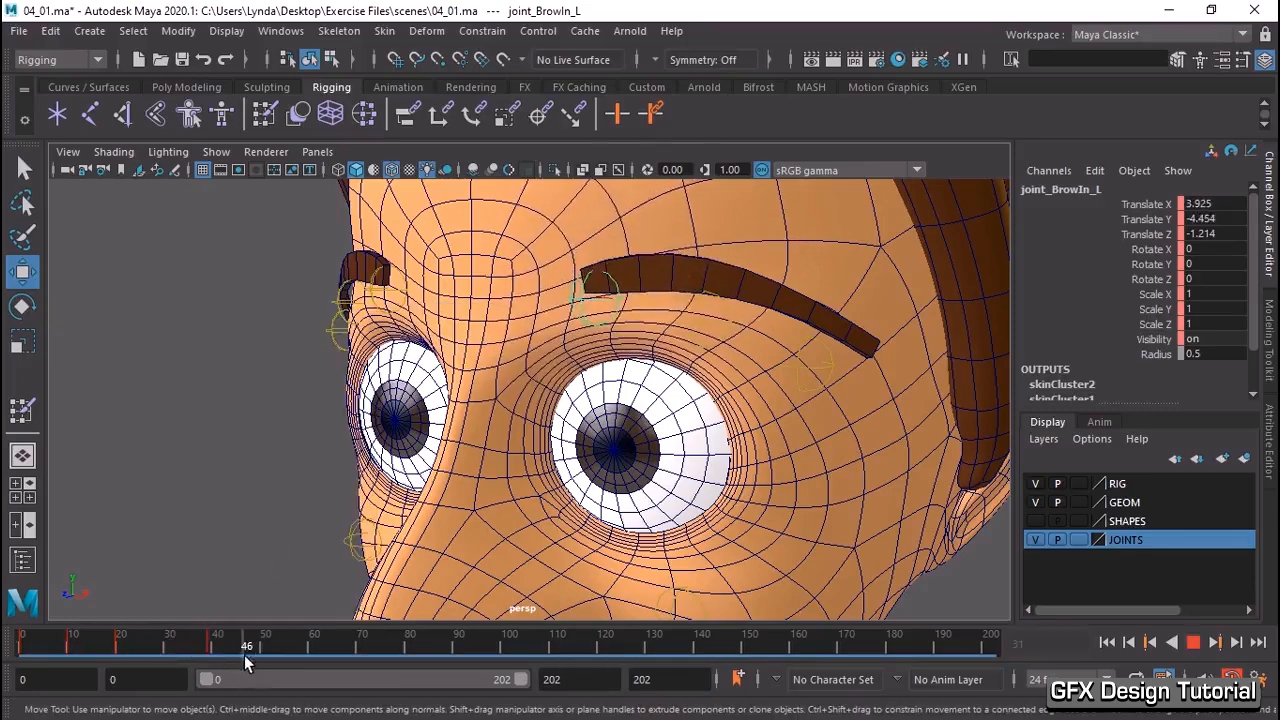
- Set a key on joint_BrowCtr_L in its rest position at frame 40 and go to frame 52
{"action": "left_click", "coordinate": [726, 313]}
{"action": "left_click_drag", "start_coordinate": [246, 645], "coordinate": [216, 650]}
{"action": "key", "text": "s"}
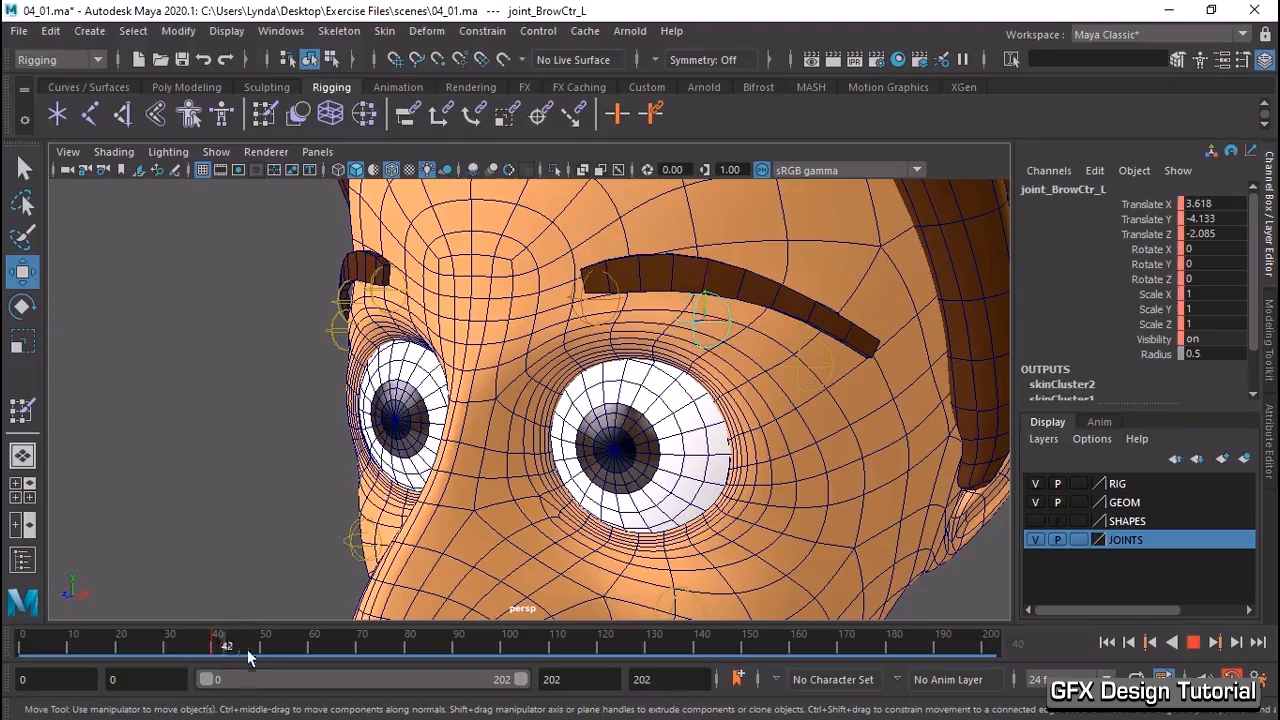
{"action": "key", "text": "alt+v"}
{"action": "key", "text": "alt+v"}
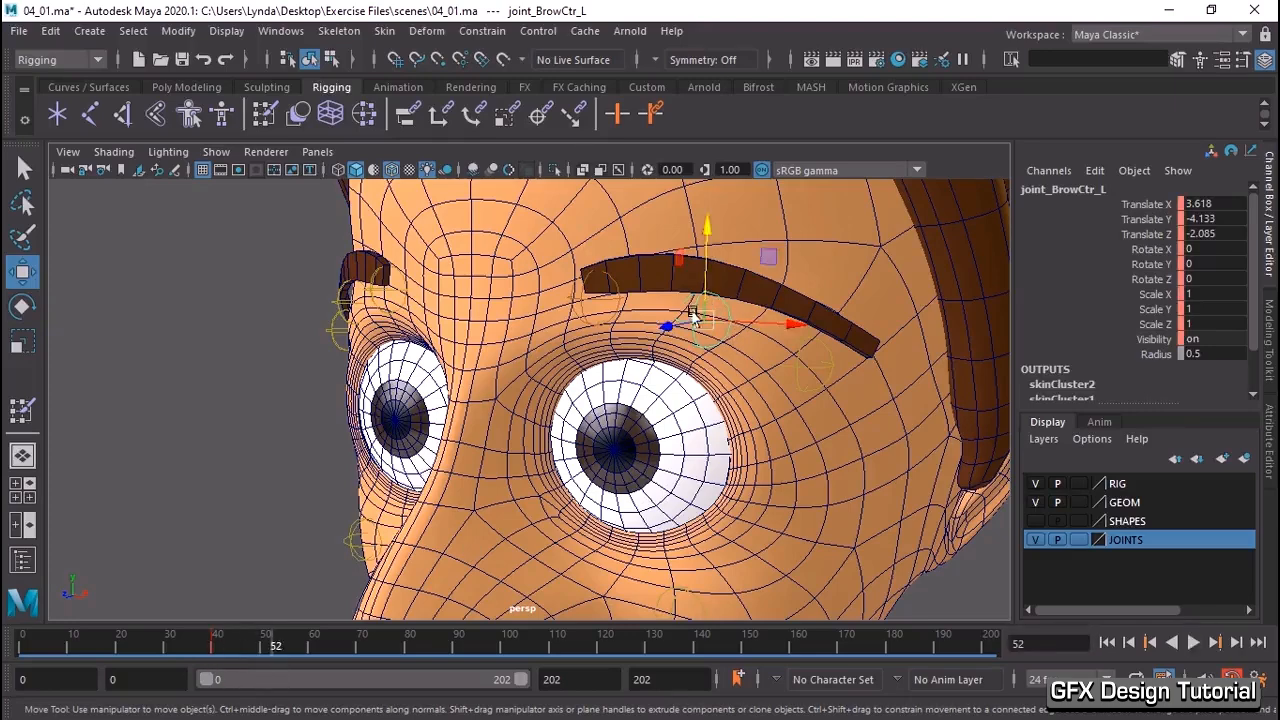
- Raise joint_BrowCtr_L at frame 52 to about Translate X 4.045 and Y -3.926, and copy its keys from frames 31–45
{"action": "left_click_drag", "start_coordinate": [706, 316], "coordinate": [699, 260]}
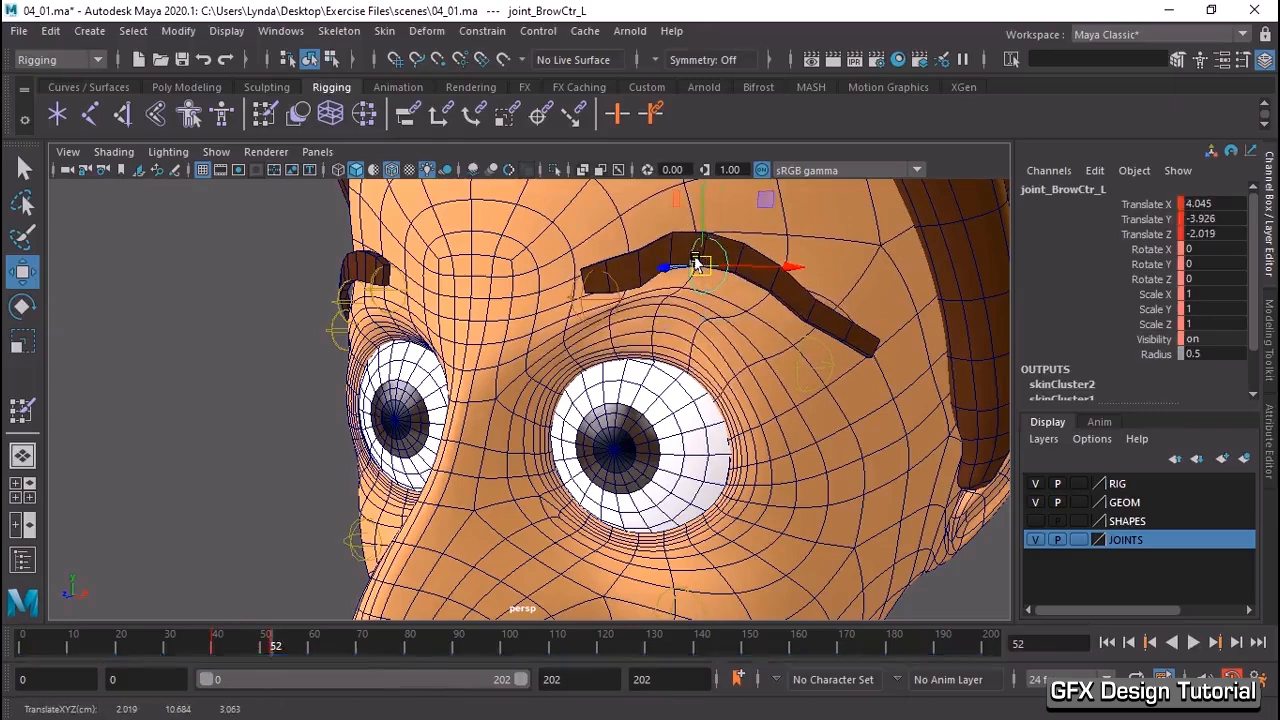
{"action": "left_click_drag", "start_coordinate": [281, 645], "coordinate": [240, 648]}
{"action": "left_click_drag", "start_coordinate": [240, 645], "coordinate": [172, 645], "text": "shift"}
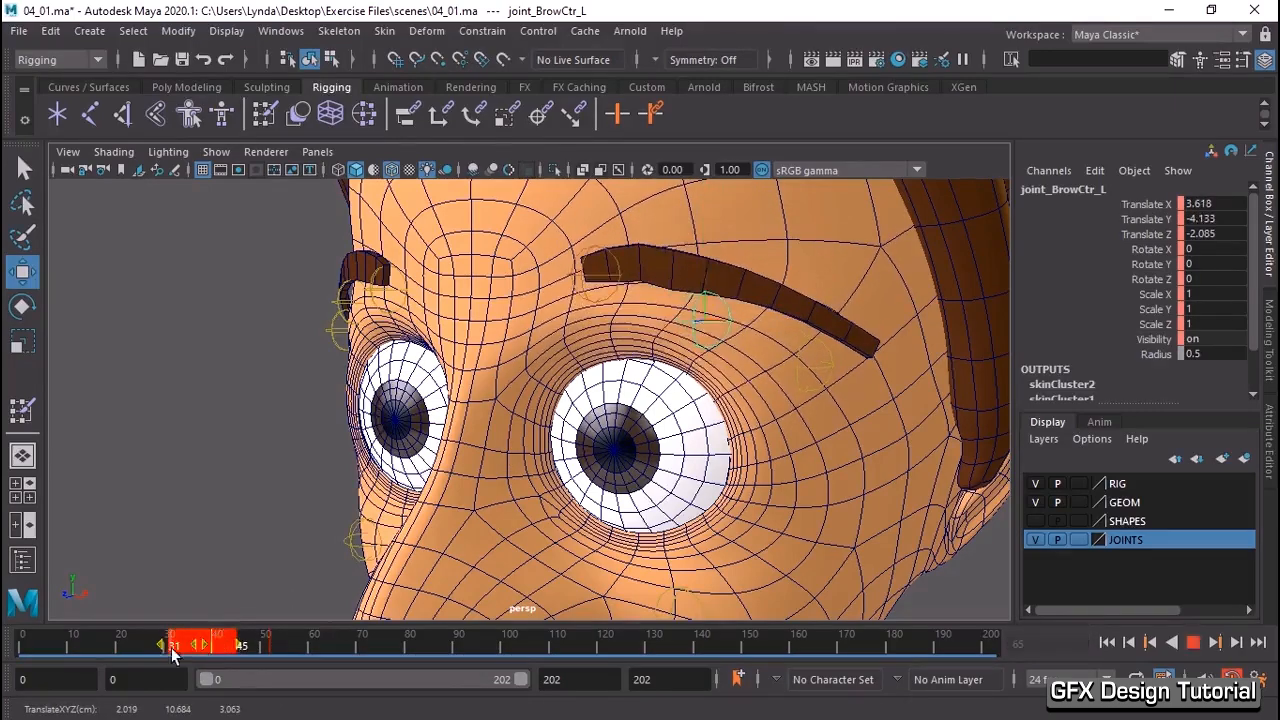
{"action": "right_click", "coordinate": [196, 643]}
{"action": "left_click", "coordinate": [252, 308]}
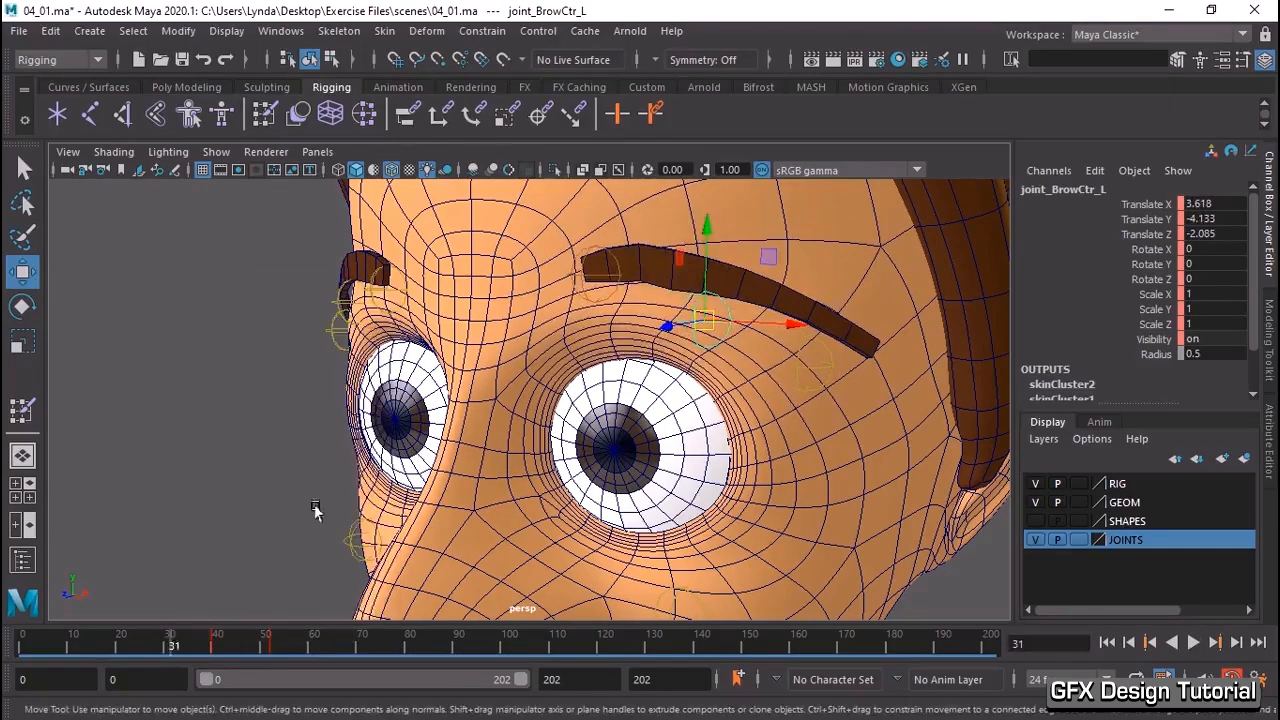
- Paste the copied joint_BrowCtr_L keys at frame 61 and scrub through the brow motion to frame 79
{"action": "left_click", "coordinate": [314, 652]}
{"action": "right_click", "coordinate": [316, 648]}
{"action": "mouse_move", "coordinate": [343, 334]}
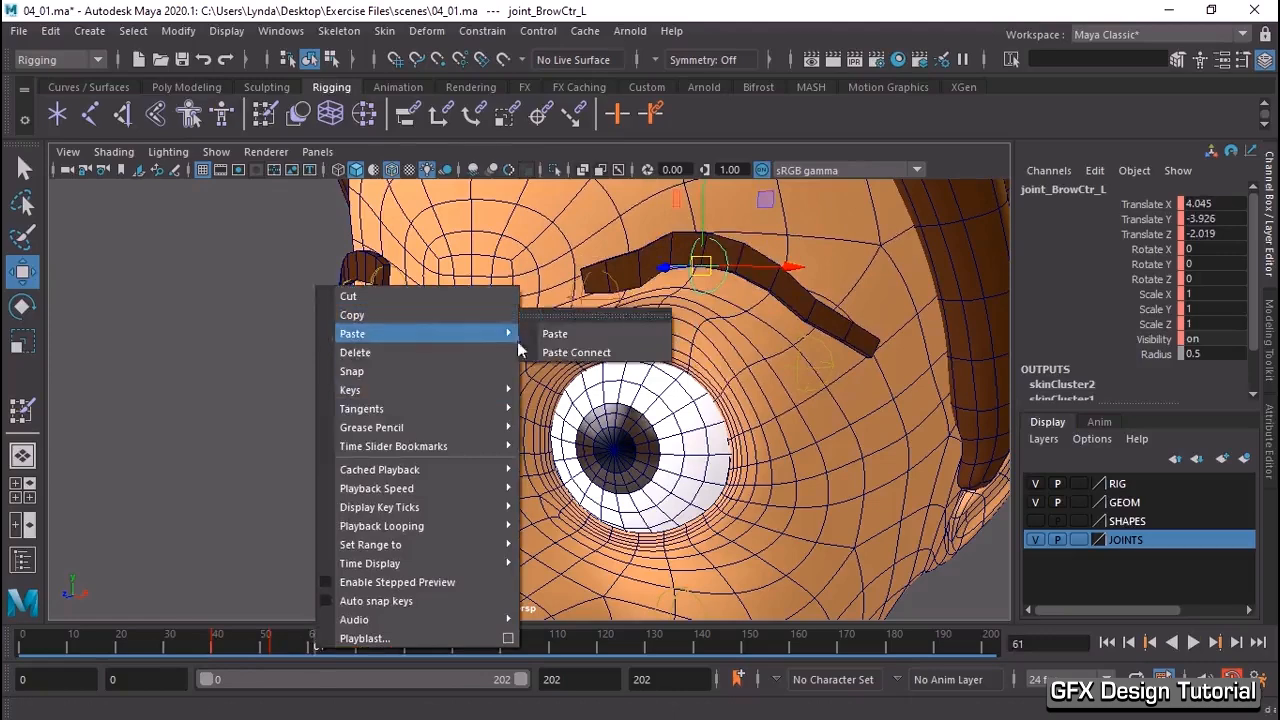
{"action": "left_click", "coordinate": [548, 336]}
{"action": "left_click_drag", "start_coordinate": [35, 645], "coordinate": [403, 686]}
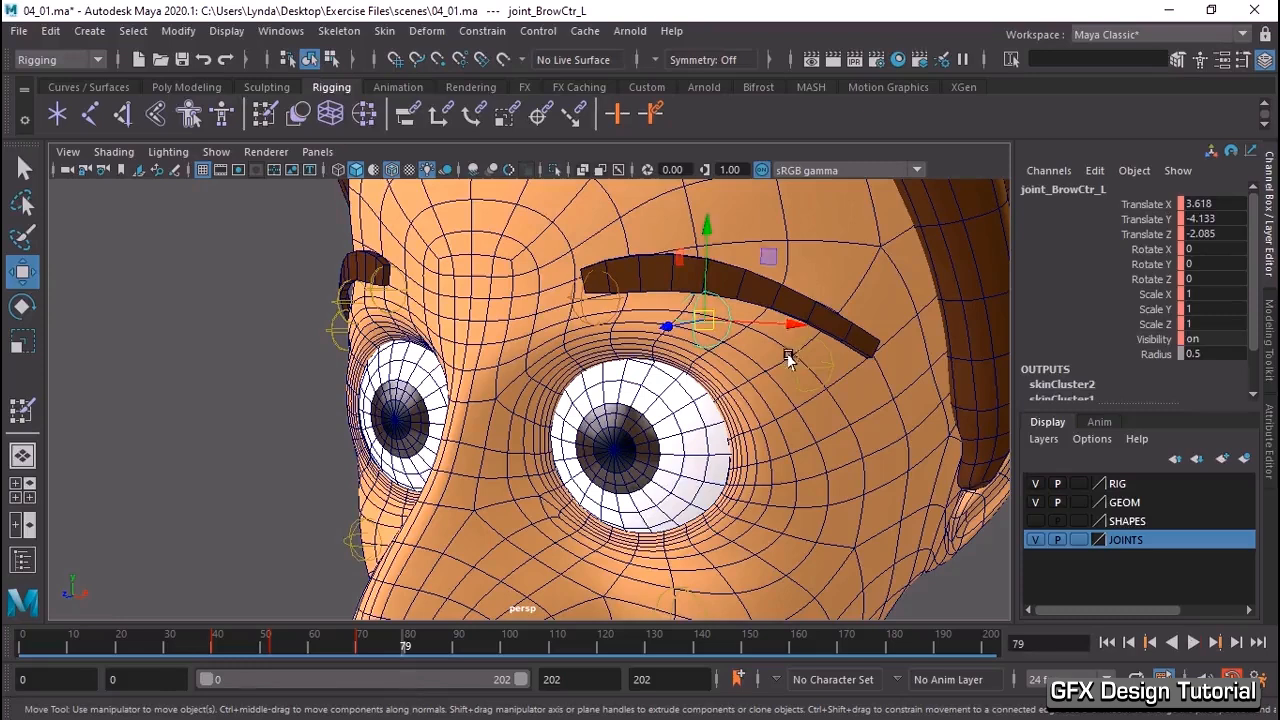
- Key joint_BrowOut_L in its rest position at frame 79, raise it at frame 92 and play the brow animation
{"action": "left_click", "coordinate": [800, 362]}
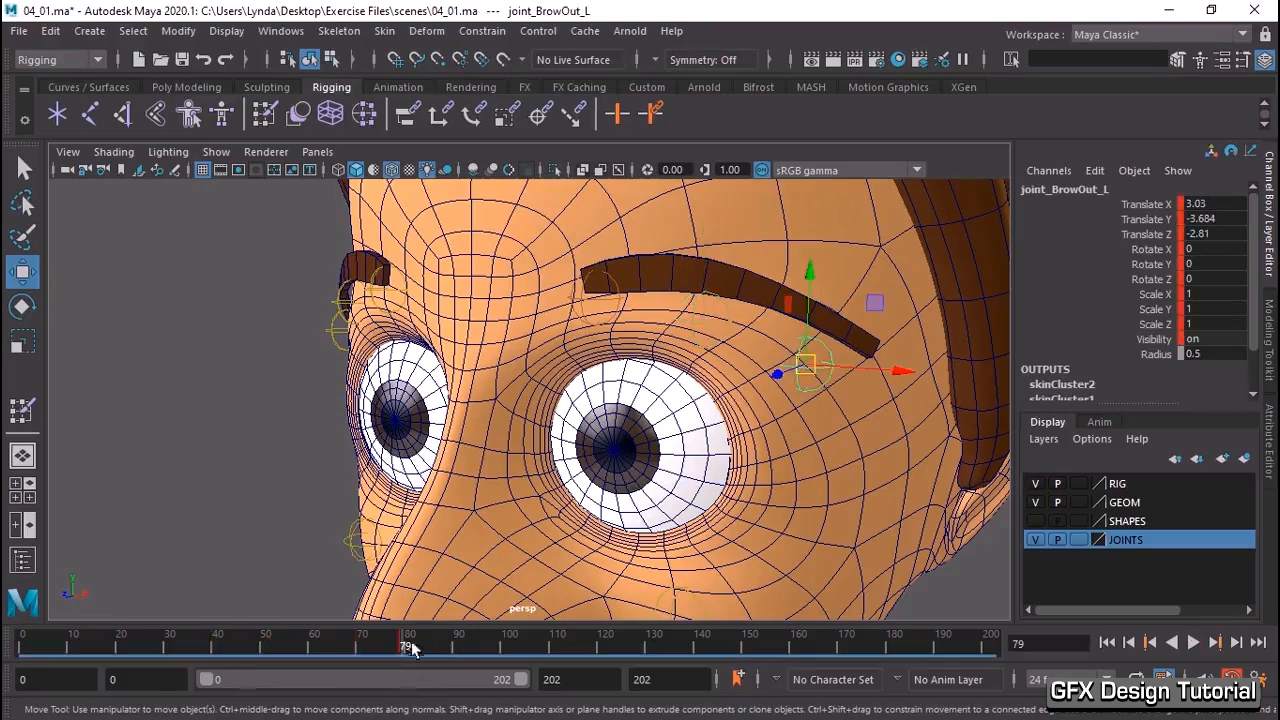
{"action": "left_click_drag", "start_coordinate": [464, 649], "coordinate": [467, 655]}
{"action": "left_click_drag", "start_coordinate": [817, 357], "coordinate": [810, 293]}
{"action": "key", "text": "alt+v"}
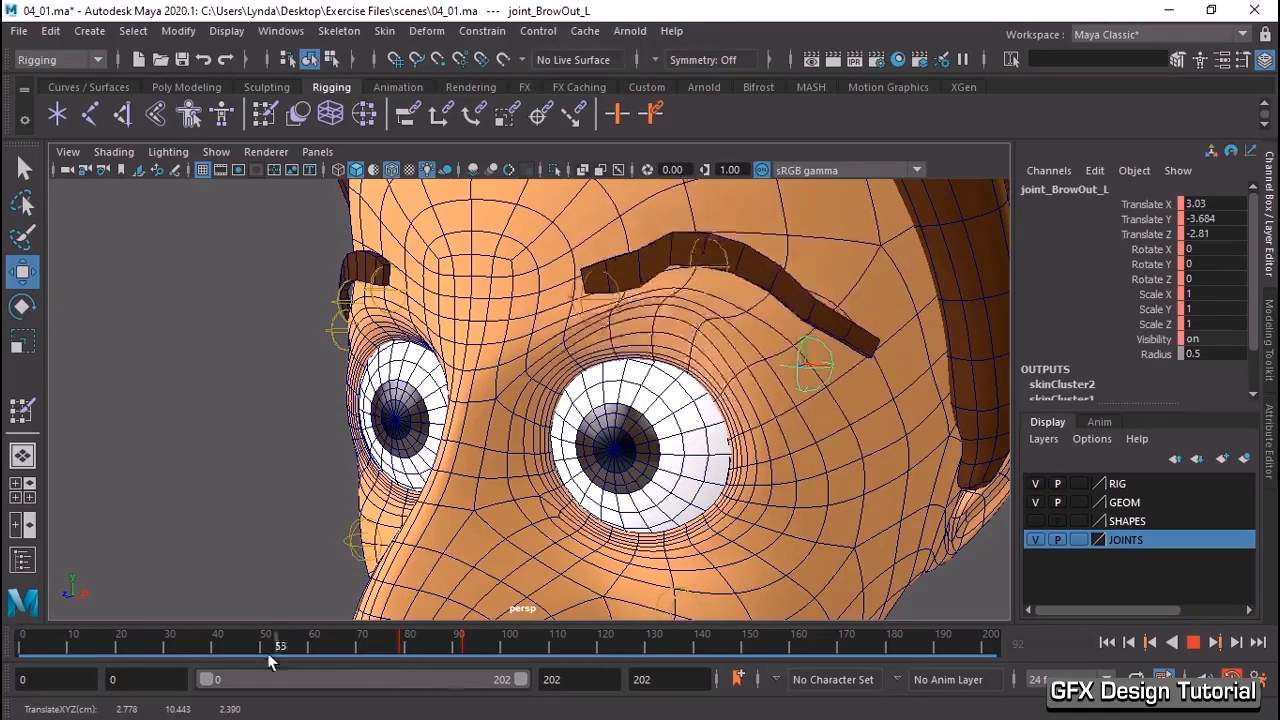
{"action": "key", "text": "alt+v"}
- Select the left eyebrow mesh Head_BrowLT and open the Paint Skin Weights tool with its settings
{"action": "left_click", "coordinate": [697, 278]}
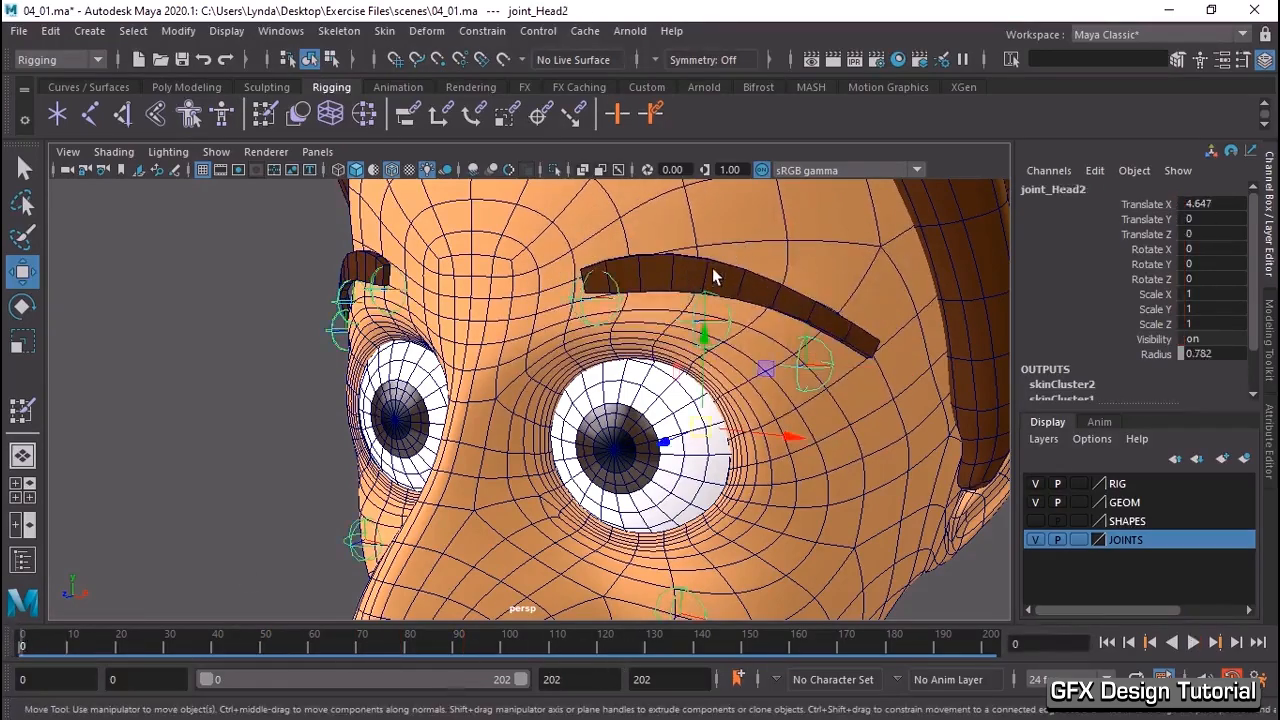
{"action": "left_click", "coordinate": [716, 277]}
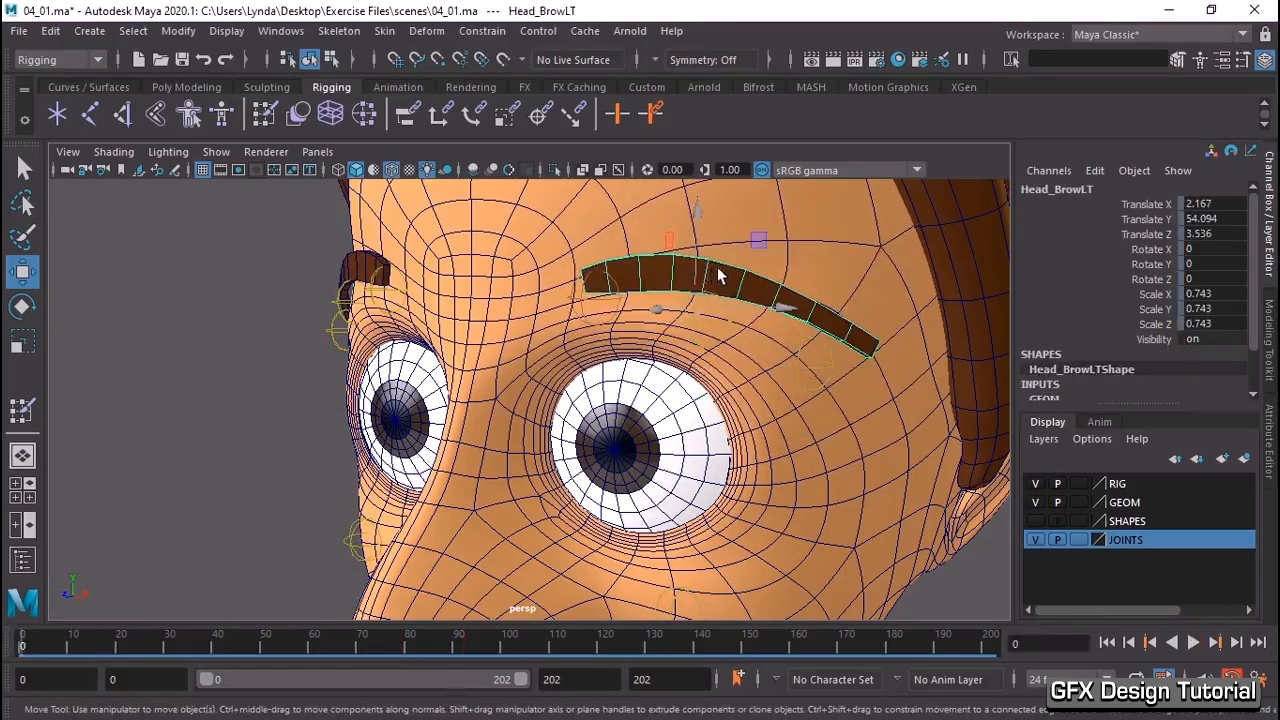
{"action": "left_click", "coordinate": [384, 31]}
{"action": "left_click", "coordinate": [490, 169]}
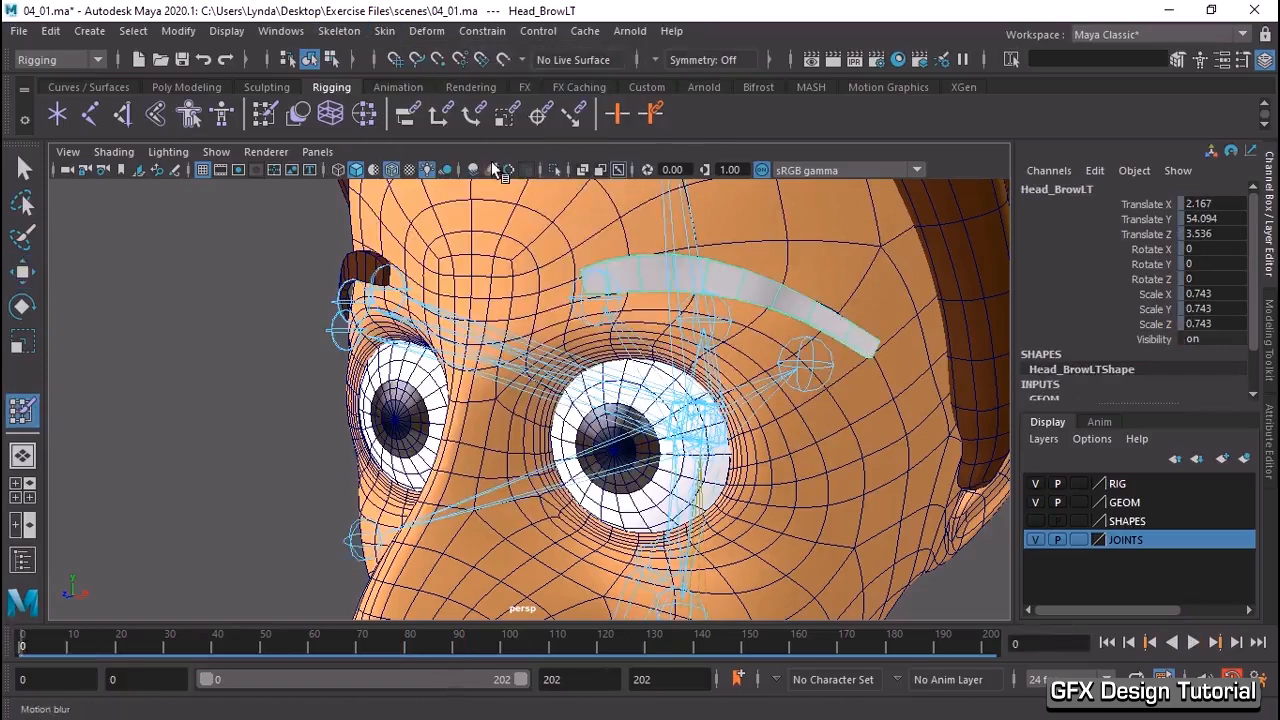
{"action": "double_click", "coordinate": [22, 411]}
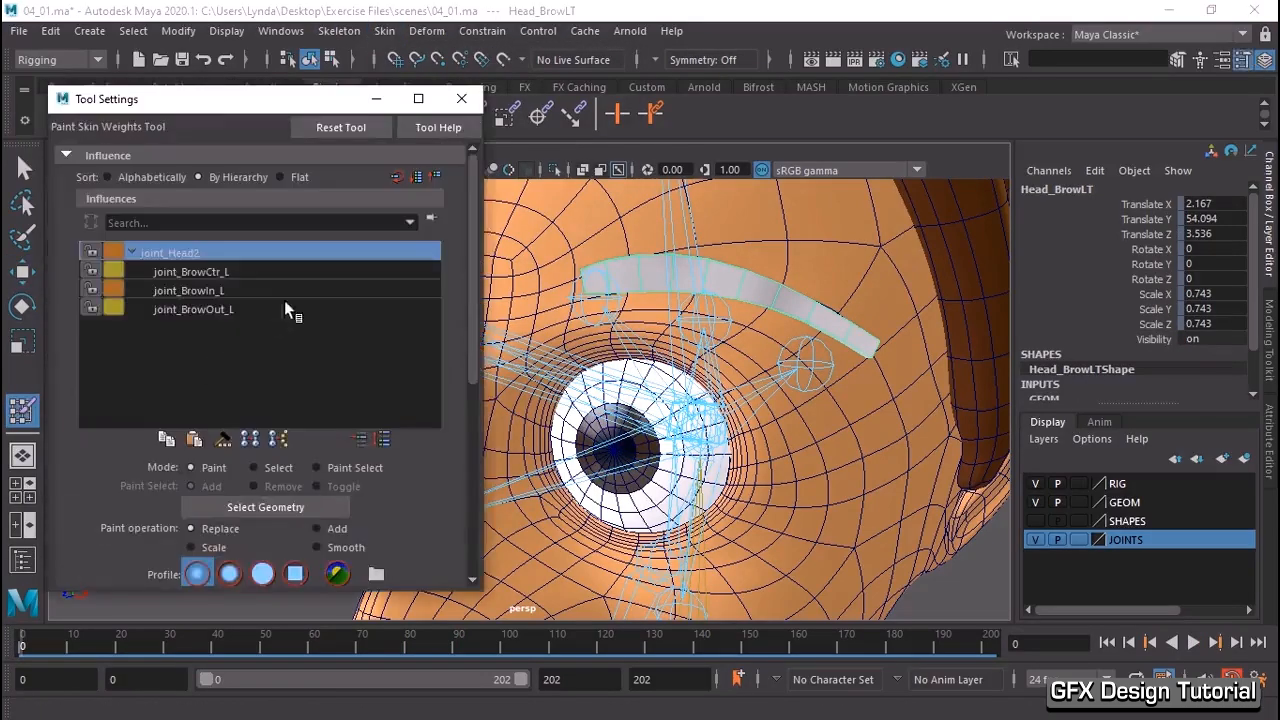
- Inspect the eyebrow's weight maps for joint_BrowCtr_L, joint_BrowIn_L, joint_BrowOut_L and joint_Head2
{"action": "left_click", "coordinate": [183, 268]}
{"action": "left_click", "coordinate": [196, 290]}
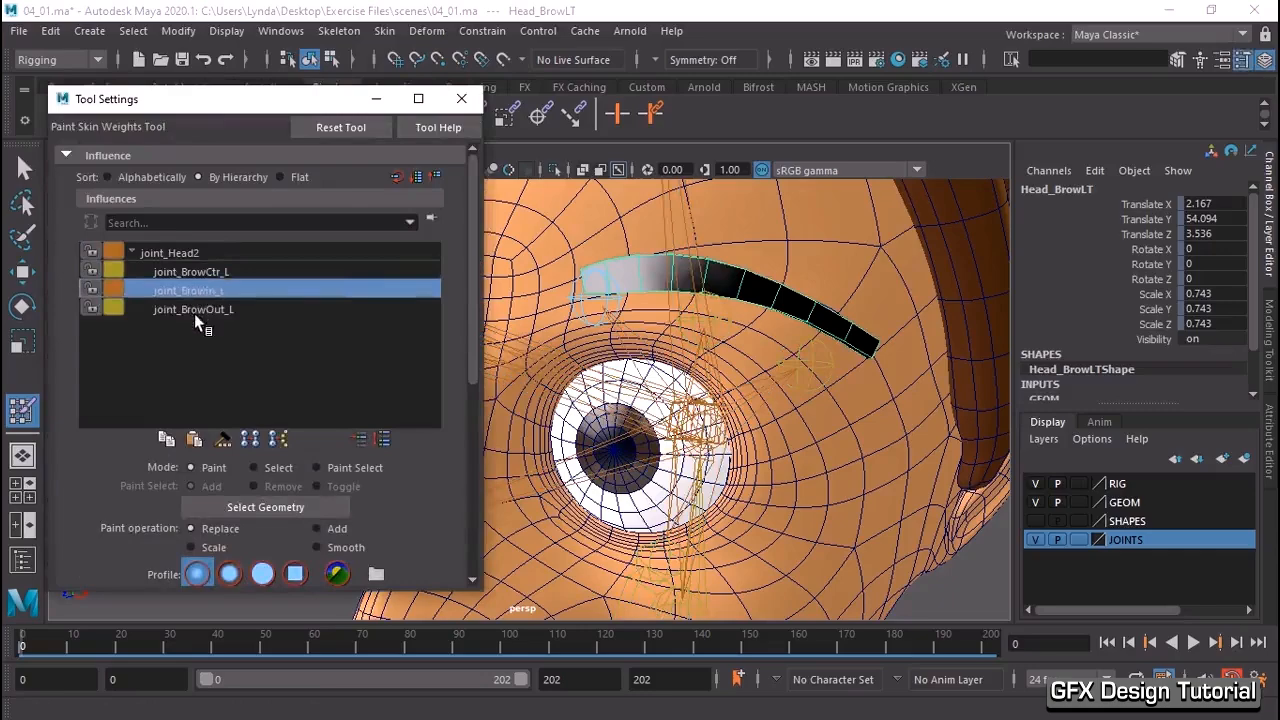
{"action": "left_click", "coordinate": [199, 307]}
{"action": "left_click", "coordinate": [179, 251]}
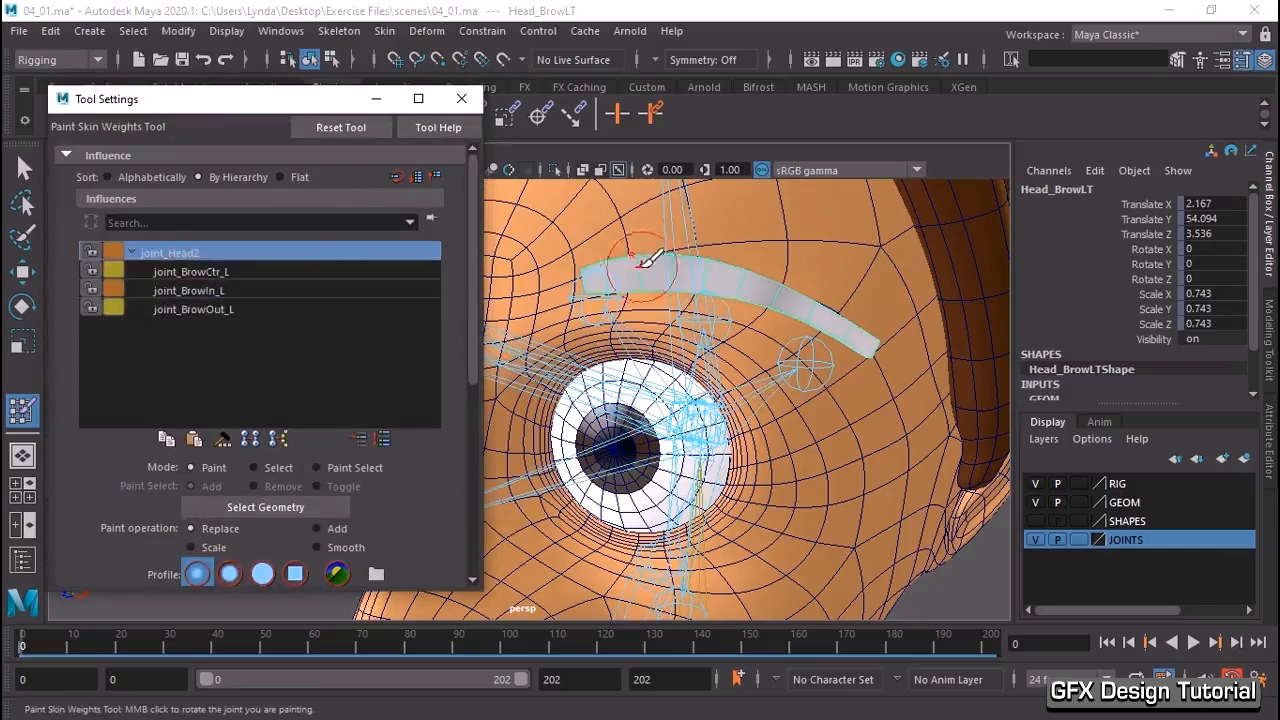
{"action": "left_click_drag", "start_coordinate": [522, 297], "coordinate": [593, 307], "text": "alt"}
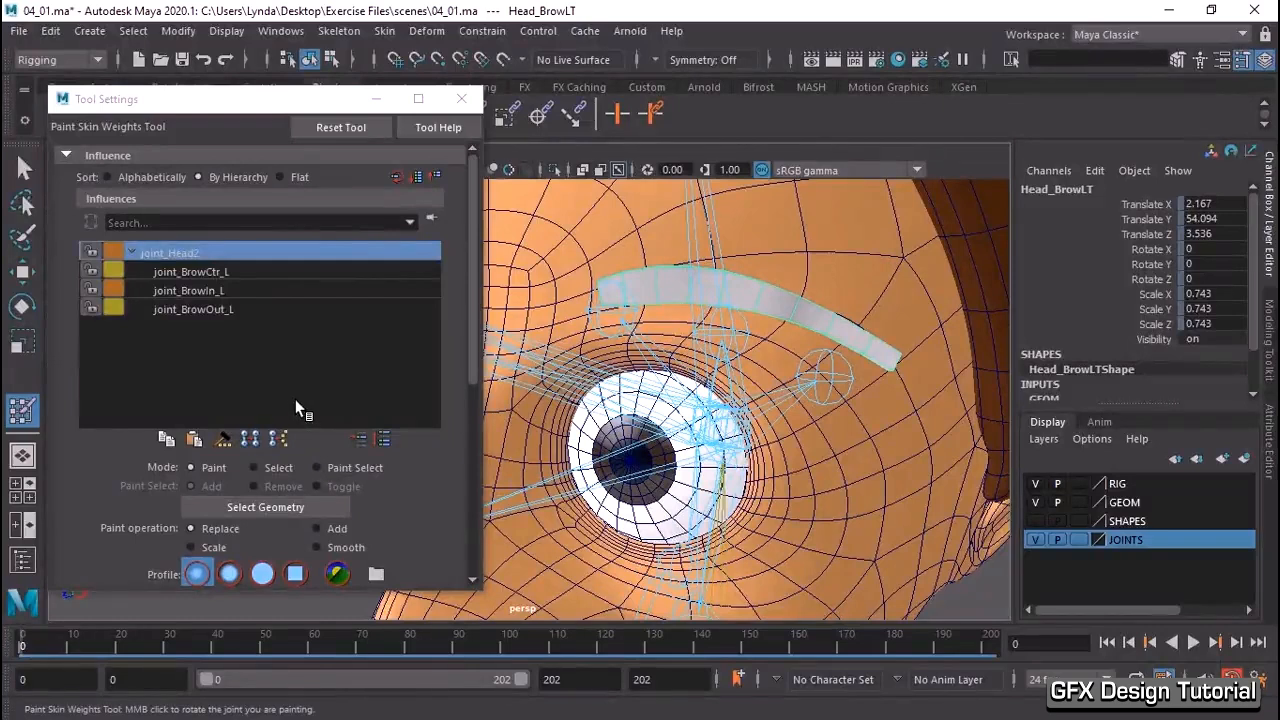
- Remove joint_Head2's influence from the whole eyebrow by flooding its weights with a Replace value of 0
{"action": "scroll", "coordinate": [475, 391], "scroll_direction": "down", "scroll_amount": 5}
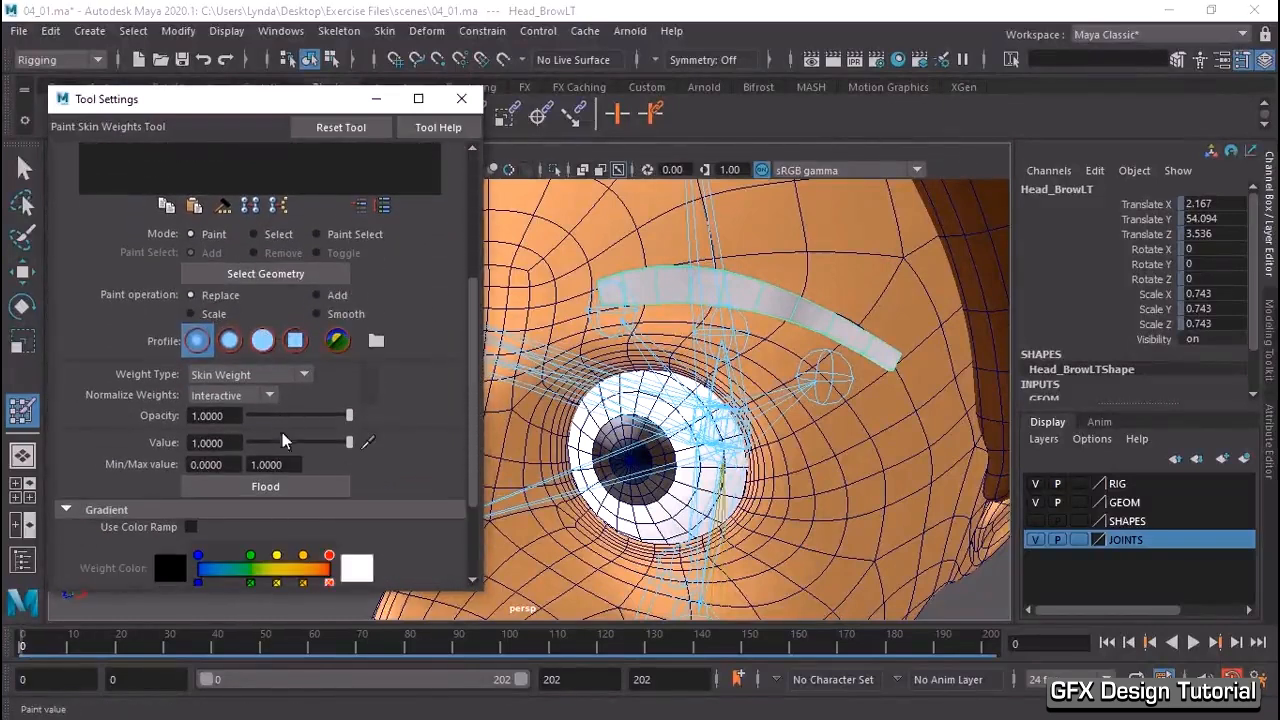
{"action": "left_click", "coordinate": [277, 442]}
{"action": "left_click", "coordinate": [249, 488]}
{"action": "scroll", "coordinate": [392, 361], "scroll_direction": "up", "scroll_amount": 4}
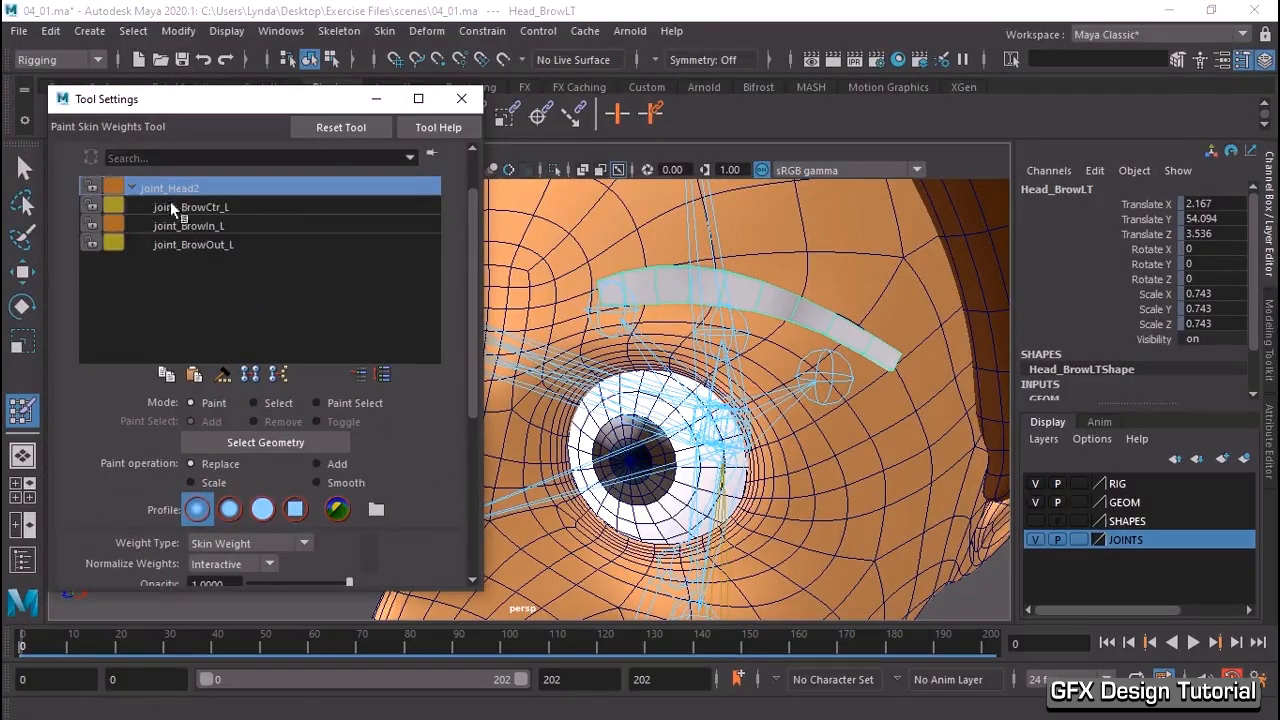
{"action": "scroll", "coordinate": [262, 275], "scroll_direction": "down", "scroll_amount": 4}
{"action": "left_click", "coordinate": [264, 372]}
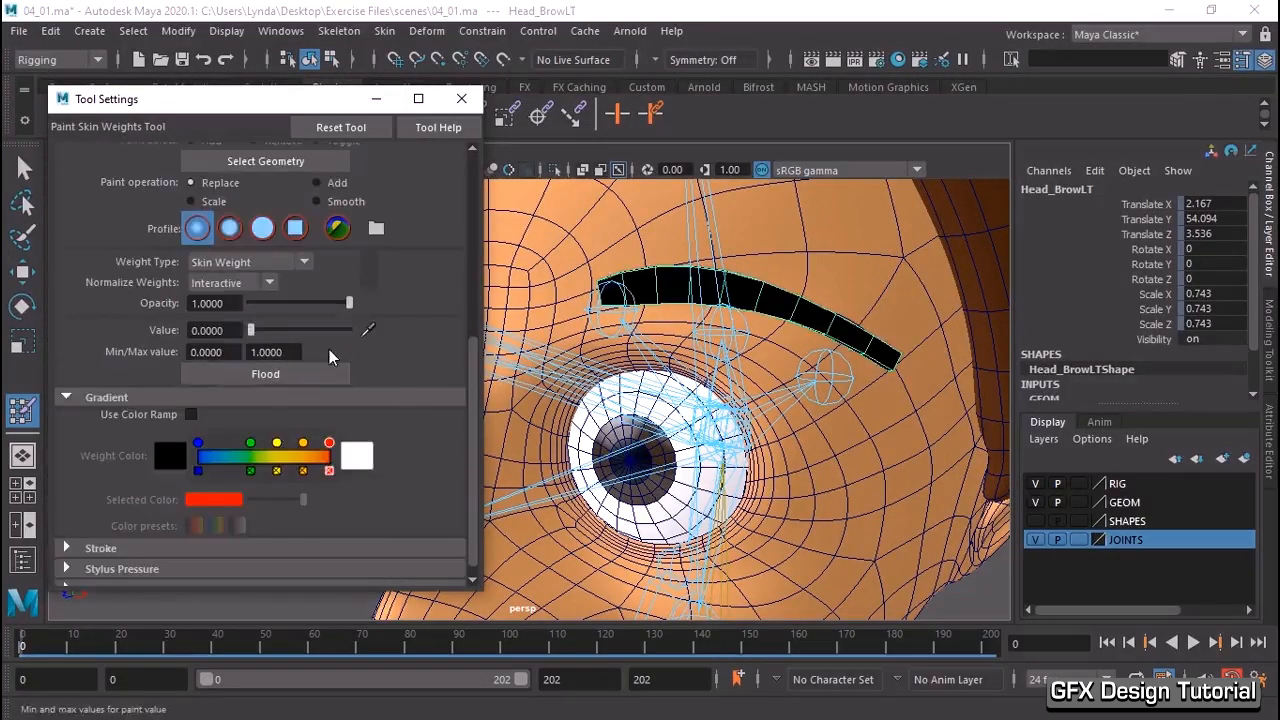
- Check the joint_BrowCtr_L and joint_BrowIn_L weight maps and scrub the animation, stopping at frame 18
{"action": "scroll", "coordinate": [329, 349], "scroll_direction": "up", "scroll_amount": 5}
{"action": "left_click", "coordinate": [185, 207]}
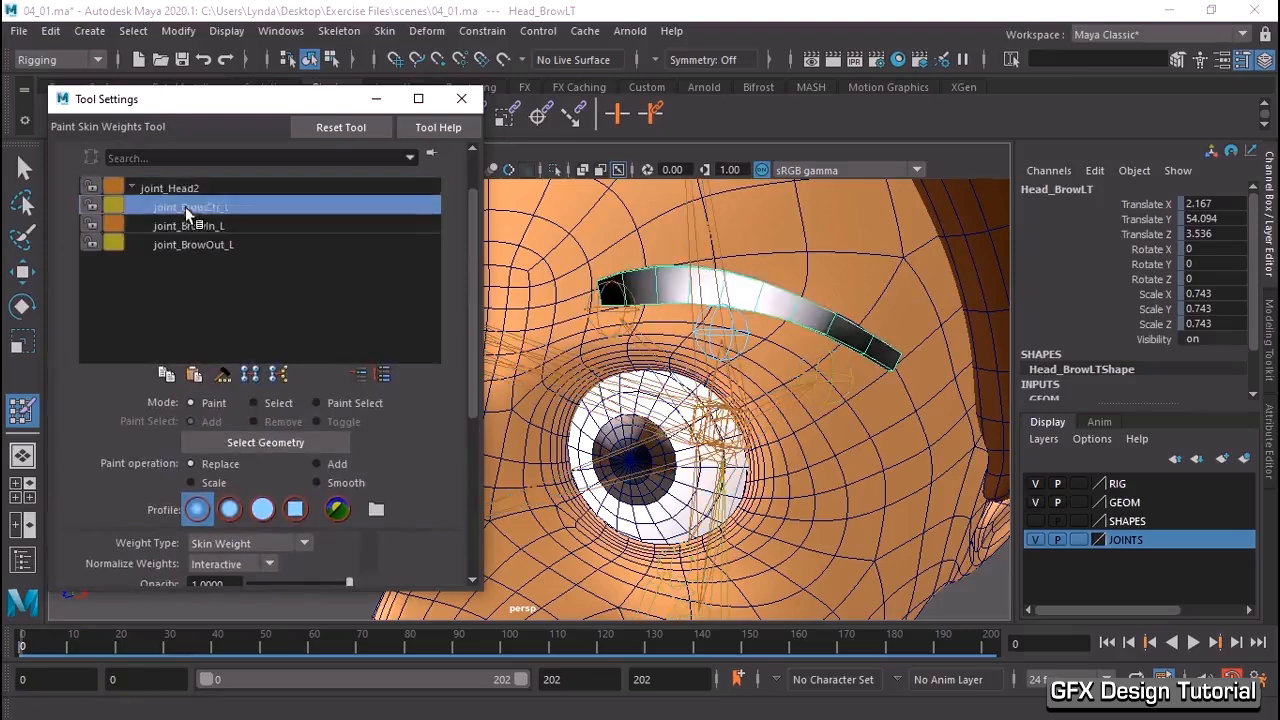
{"action": "left_click", "coordinate": [207, 229]}
{"action": "left_click", "coordinate": [210, 205]}
{"action": "left_click_drag", "start_coordinate": [28, 647], "coordinate": [556, 716]}
{"action": "left_click_drag", "start_coordinate": [468, 717], "coordinate": [112, 688]}
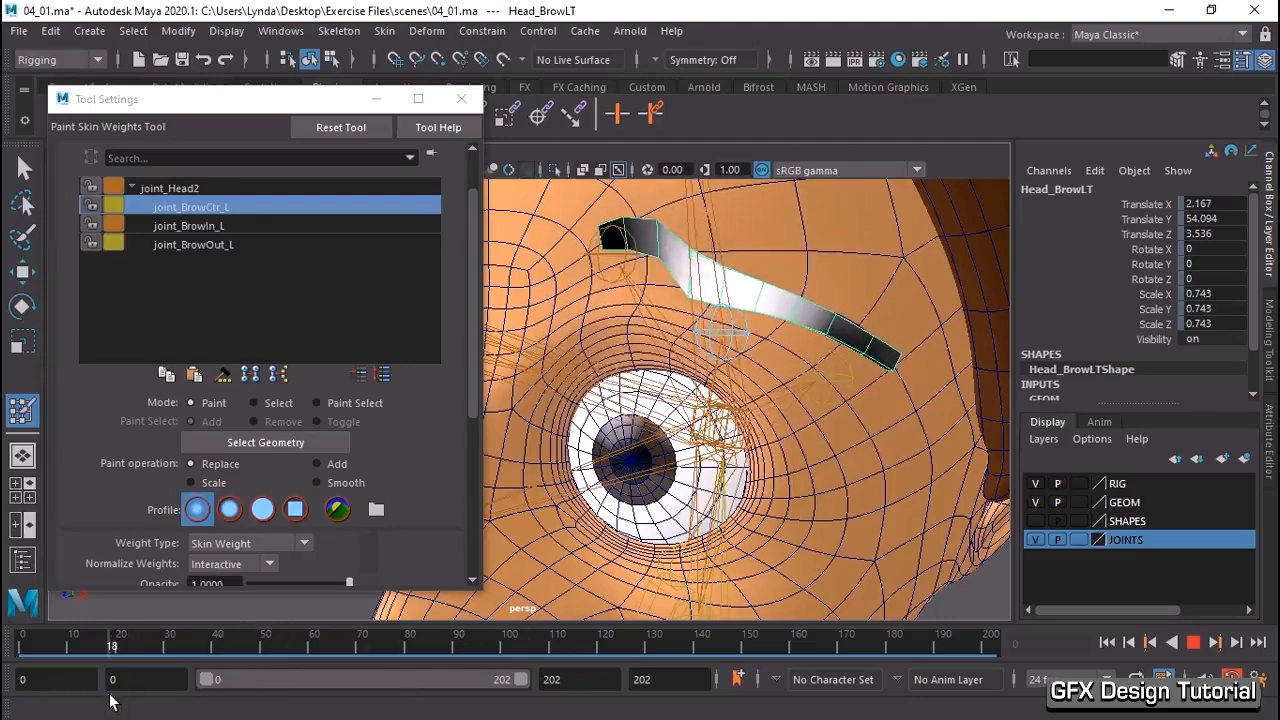
- Set the paint operation to Smooth with opacity 0.5534 and smooth joint_BrowCtr_L's weights at the inner brow bend
{"action": "scroll", "coordinate": [383, 474], "scroll_direction": "down", "scroll_amount": 2}
{"action": "left_click", "coordinate": [318, 426]}
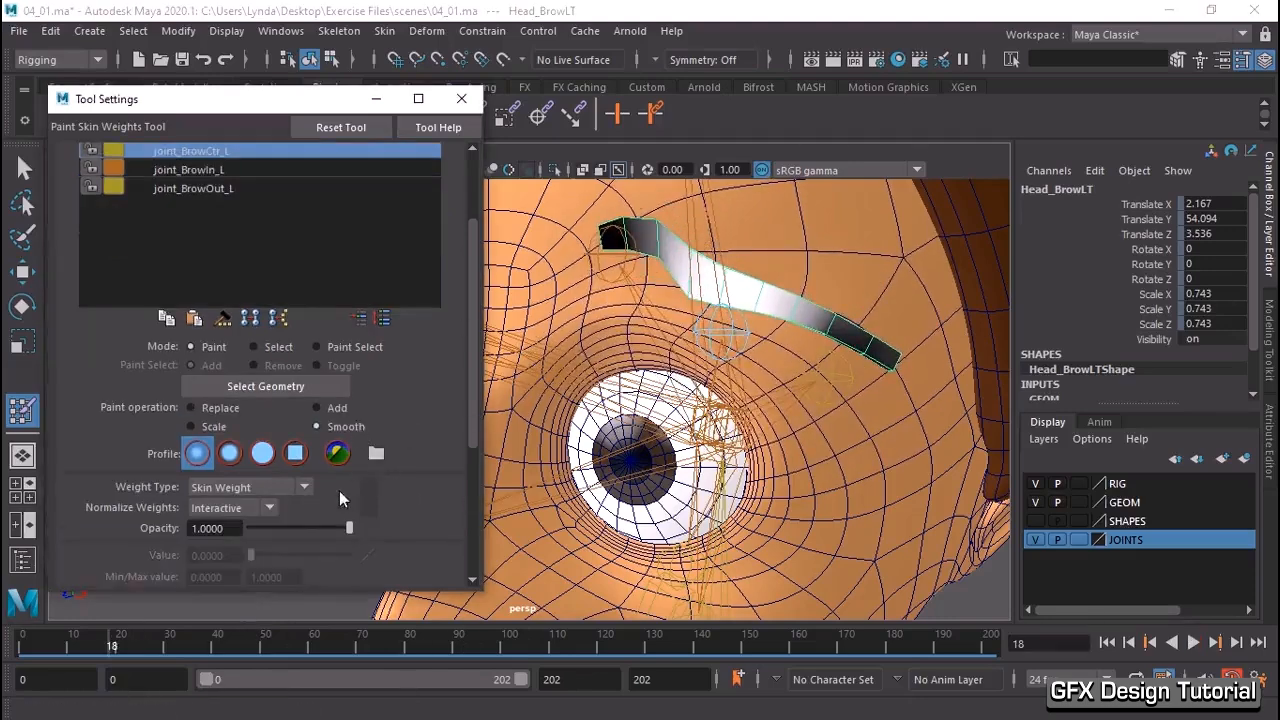
{"action": "left_click_drag", "start_coordinate": [304, 530], "coordinate": [303, 531]}
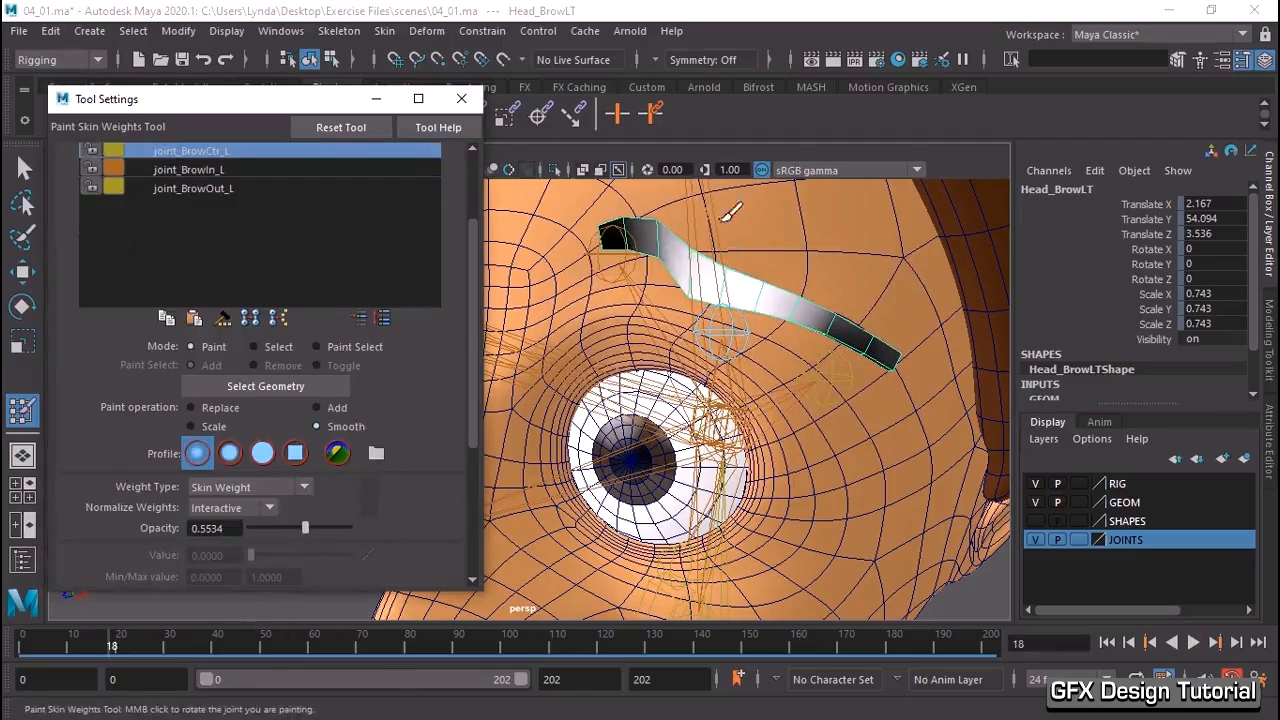
{"action": "left_click_drag", "start_coordinate": [649, 243], "coordinate": [673, 277]}
- Smooth joint_BrowIn_L's weights from the inner brow toward its centre, increasing the brush opacity to 0.7864
{"action": "left_click", "coordinate": [215, 169]}
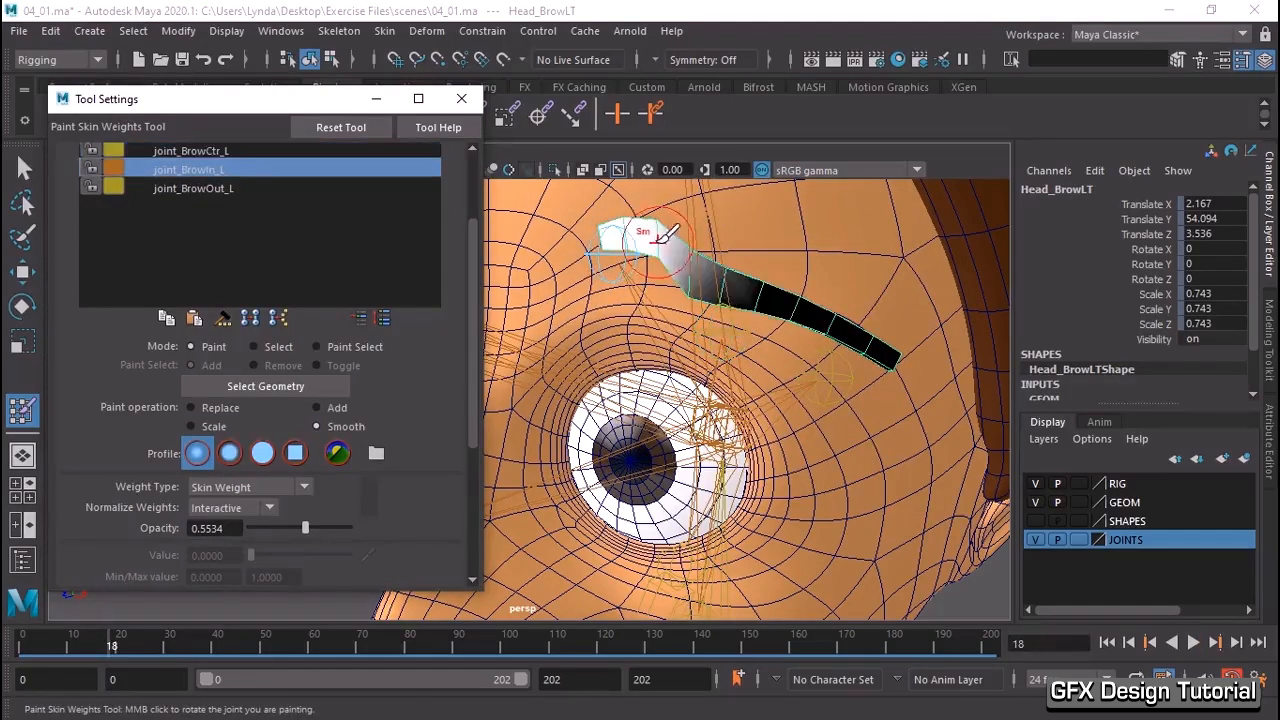
{"action": "mouse_move", "coordinate": [660, 238]}
{"action": "left_mouse_down"}
{"action": "mouse_move", "coordinate": [692, 276]}
{"action": "mouse_move", "coordinate": [607, 238]}
{"action": "mouse_move", "coordinate": [735, 290]}
{"action": "mouse_move", "coordinate": [712, 290]}
{"action": "mouse_move", "coordinate": [740, 262]}
{"action": "left_mouse_up"}
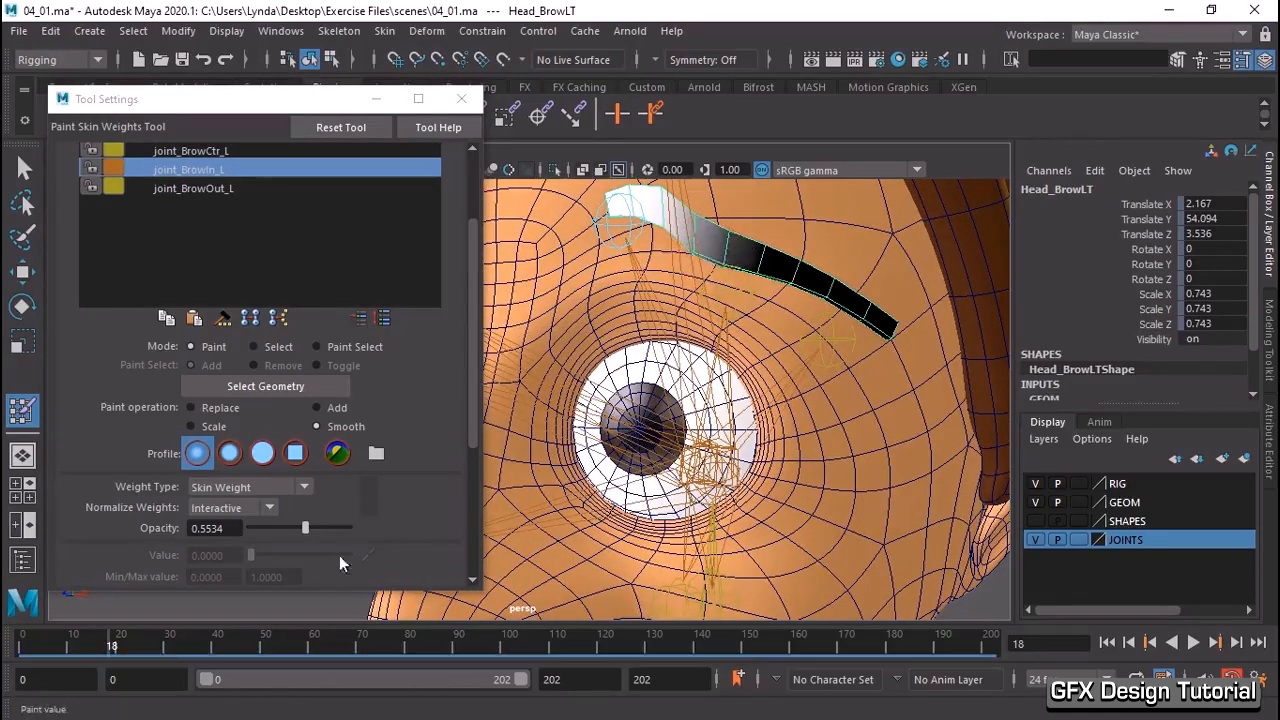
{"action": "left_click_drag", "start_coordinate": [311, 527], "coordinate": [327, 529]}
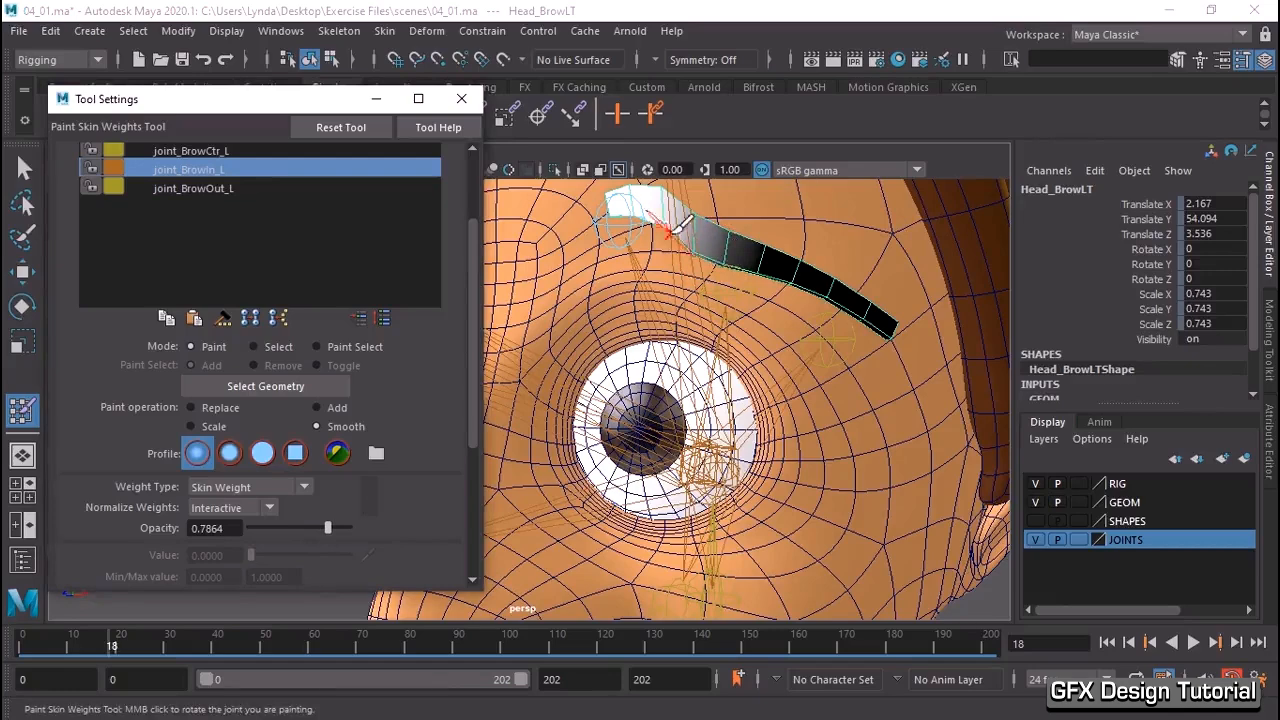
{"action": "mouse_move", "coordinate": [713, 256]}
{"action": "left_mouse_down"}
{"action": "mouse_move", "coordinate": [660, 207]}
{"action": "mouse_move", "coordinate": [734, 238]}
{"action": "mouse_move", "coordinate": [690, 248]}
{"action": "left_mouse_up"}
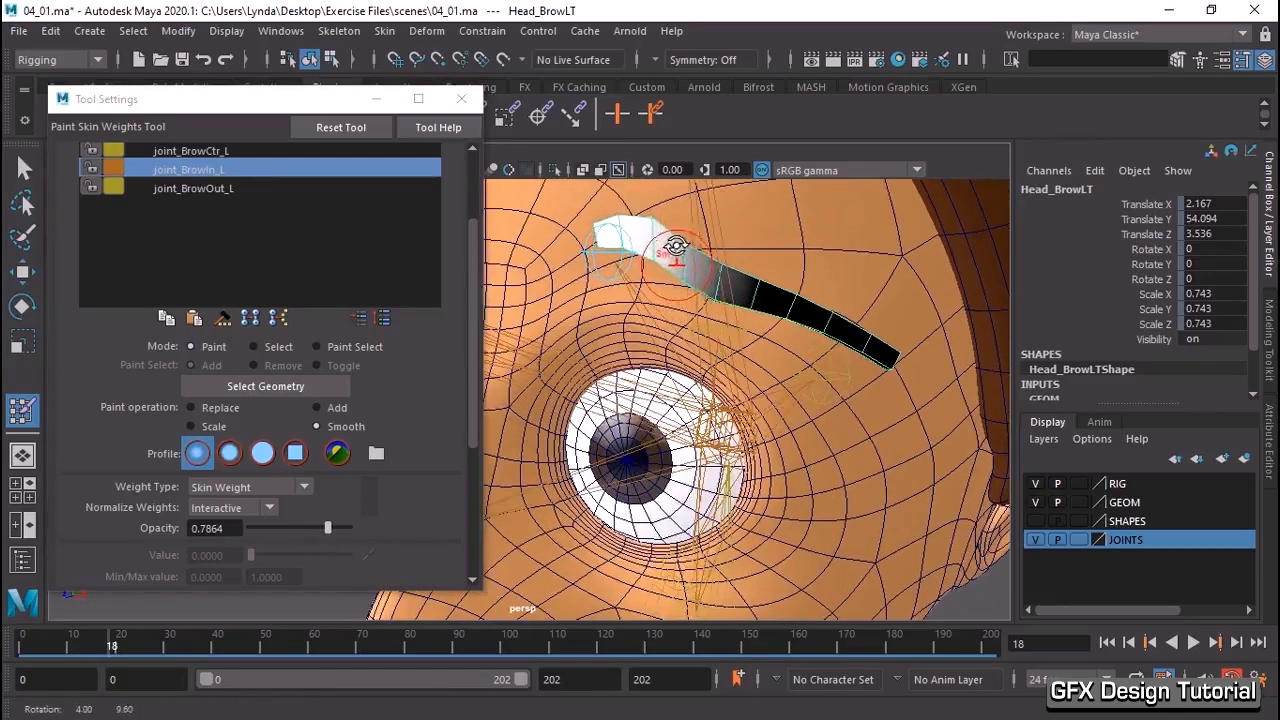
- Smooth joint_BrowOut_L's weights at frame 95 with brush strokes and a flood, and scrub back to frame 0
{"action": "left_click", "coordinate": [207, 190]}
{"action": "left_click_drag", "start_coordinate": [113, 657], "coordinate": [482, 660]}
{"action": "mouse_move", "coordinate": [808, 272]}
{"action": "left_mouse_down"}
{"action": "mouse_move", "coordinate": [774, 279]}
{"action": "mouse_move", "coordinate": [850, 254]}
{"action": "mouse_move", "coordinate": [836, 244]}
{"action": "mouse_move", "coordinate": [848, 240]}
{"action": "mouse_move", "coordinate": [740, 283]}
{"action": "left_mouse_up"}
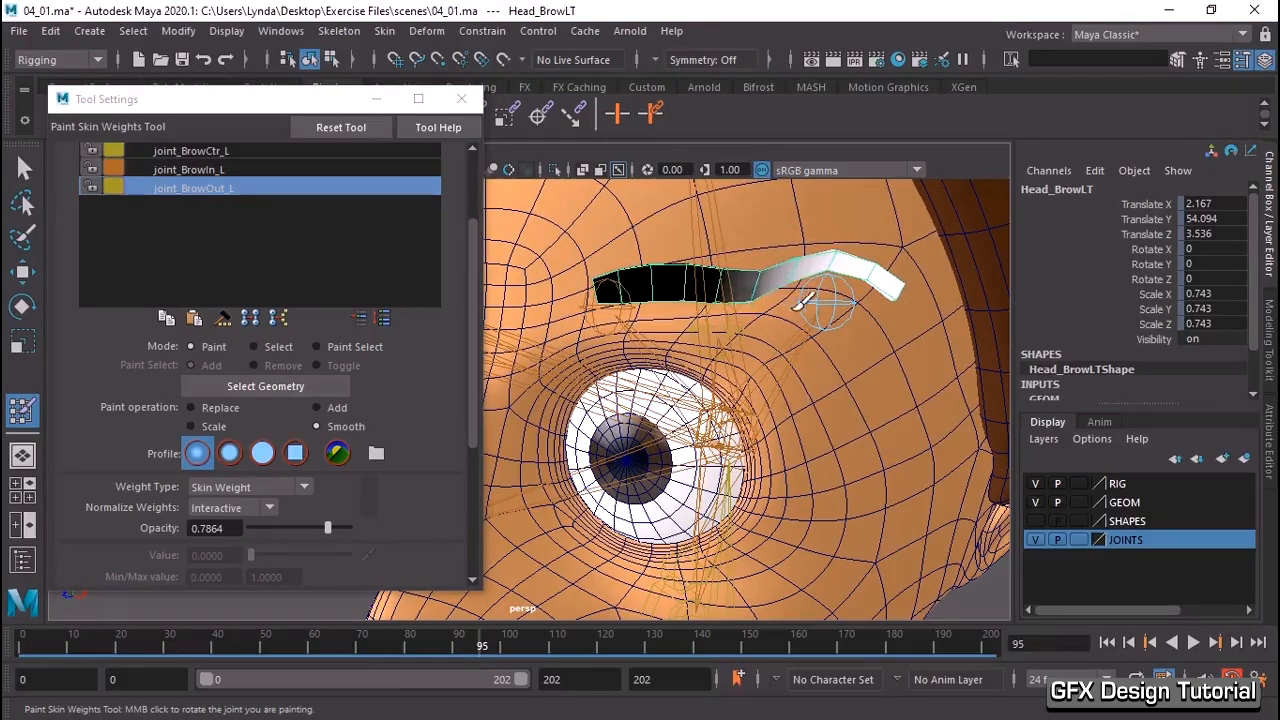
{"action": "scroll", "coordinate": [338, 508], "scroll_direction": "down", "scroll_amount": 3}
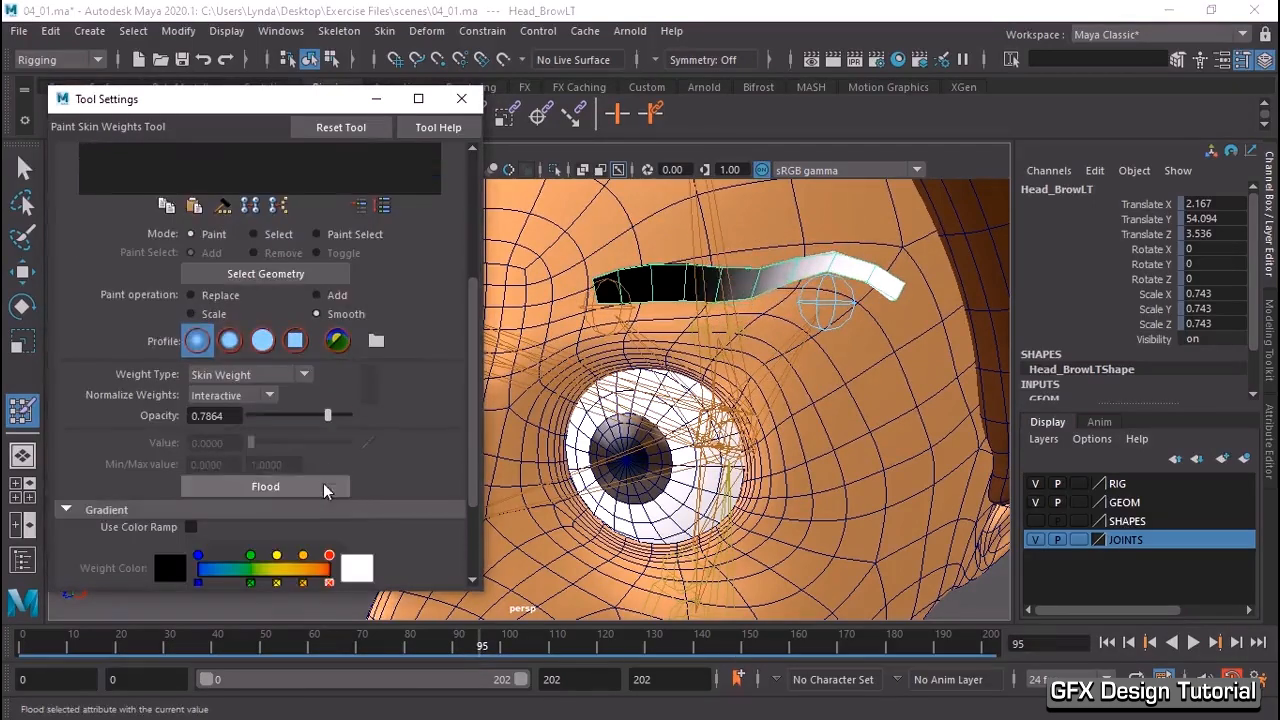
{"action": "left_click", "coordinate": [324, 490]}
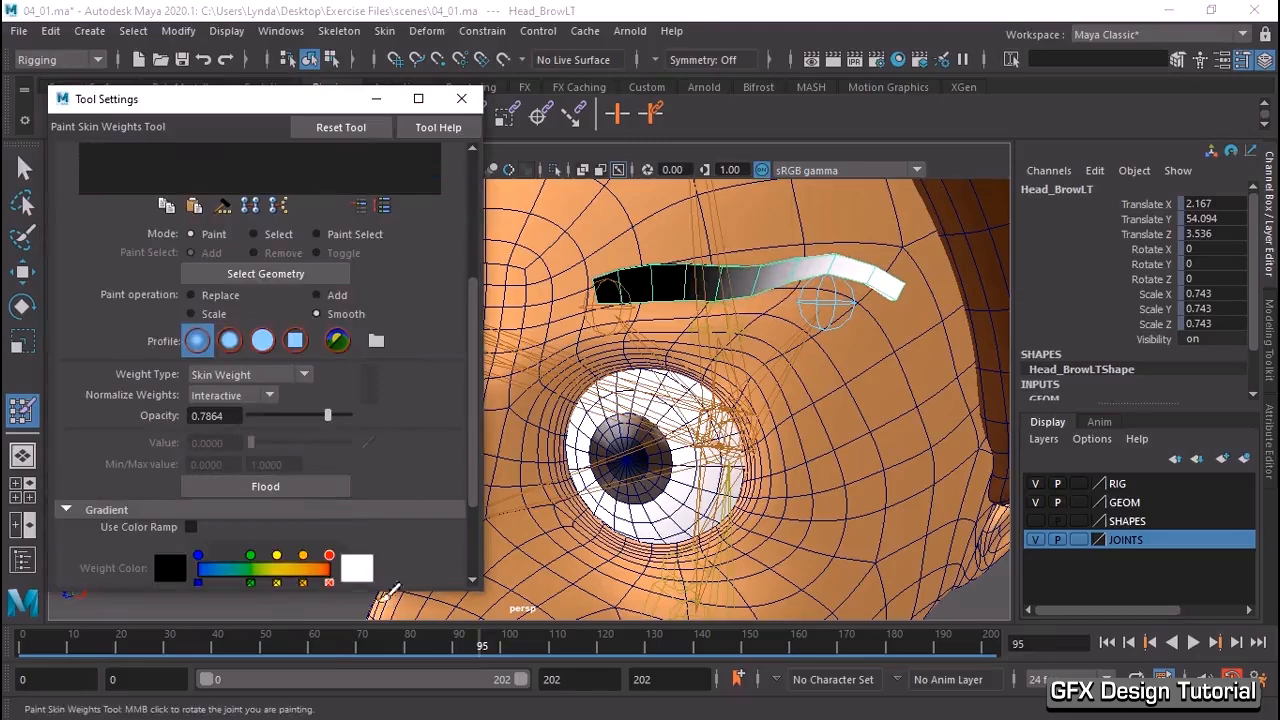
{"action": "left_click", "coordinate": [350, 645]}
{"action": "left_click_drag", "start_coordinate": [350, 643], "coordinate": [20, 630]}
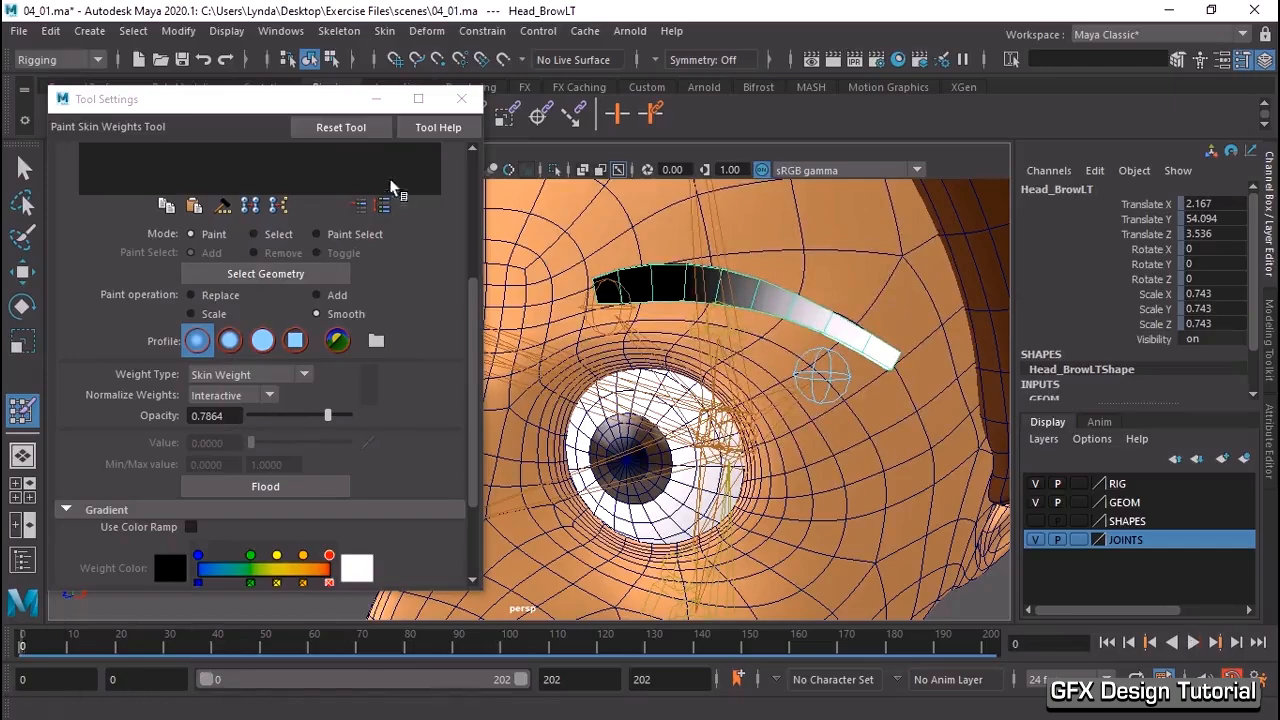
- Close the paint tool settings, switch to the Select tool and clear the eyebrow selection
{"action": "left_click", "coordinate": [461, 98]}
{"action": "middle_click_drag", "start_coordinate": [615, 231], "coordinate": [620, 301], "text": "alt"}
{"action": "scroll", "coordinate": [620, 301], "scroll_direction": "down", "scroll_amount": 5}
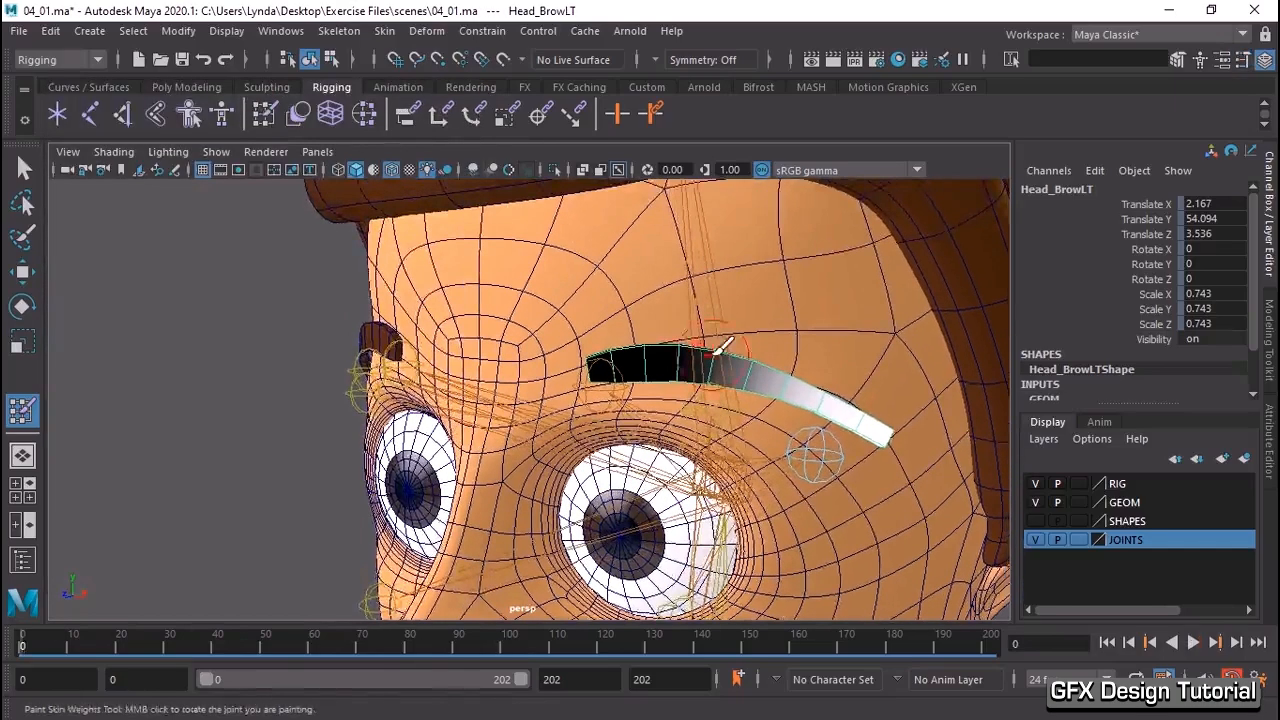
{"action": "key", "text": "q"}
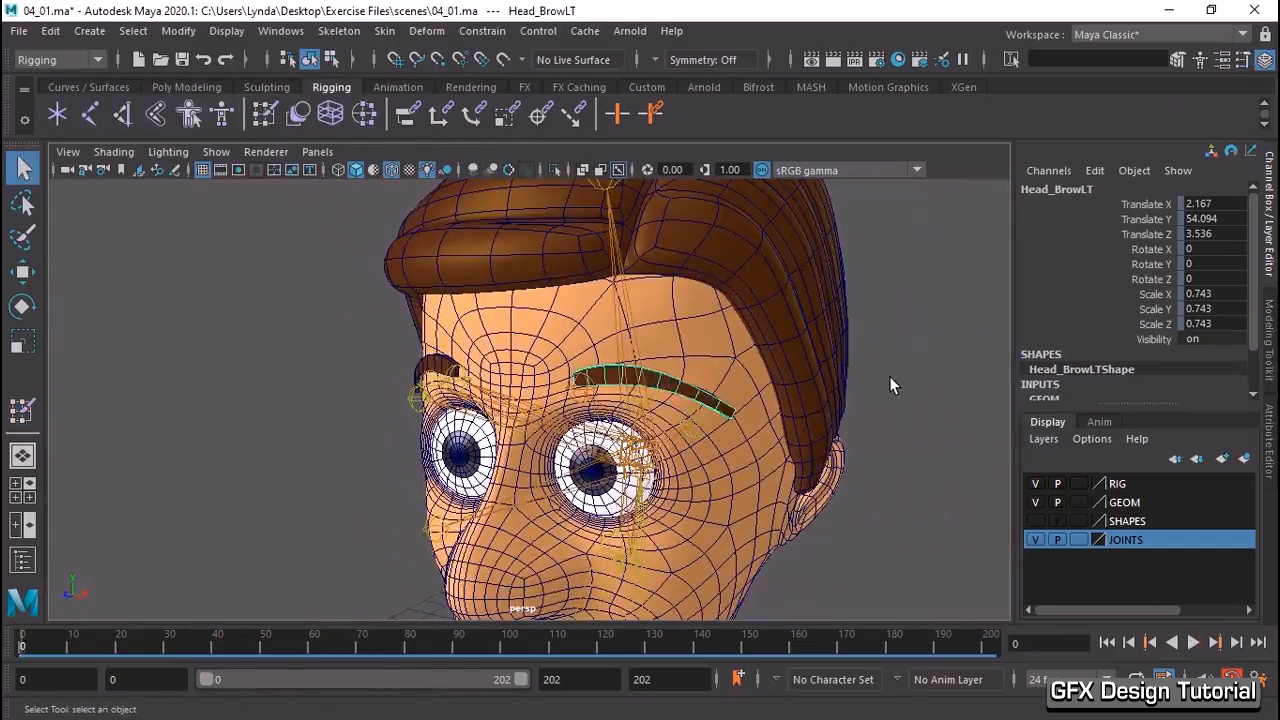
{"action": "left_click", "coordinate": [890, 377]}
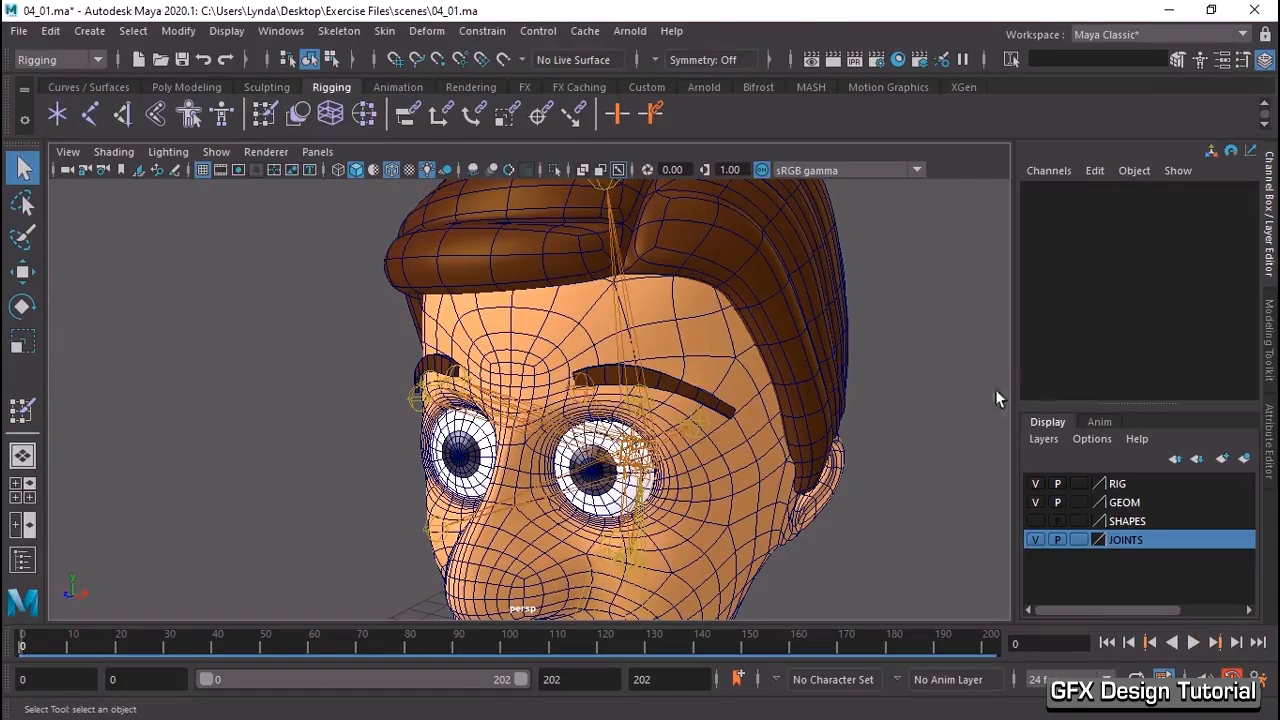
{"action": "left_click_drag", "start_coordinate": [548, 421], "coordinate": [663, 393], "text": "alt"}
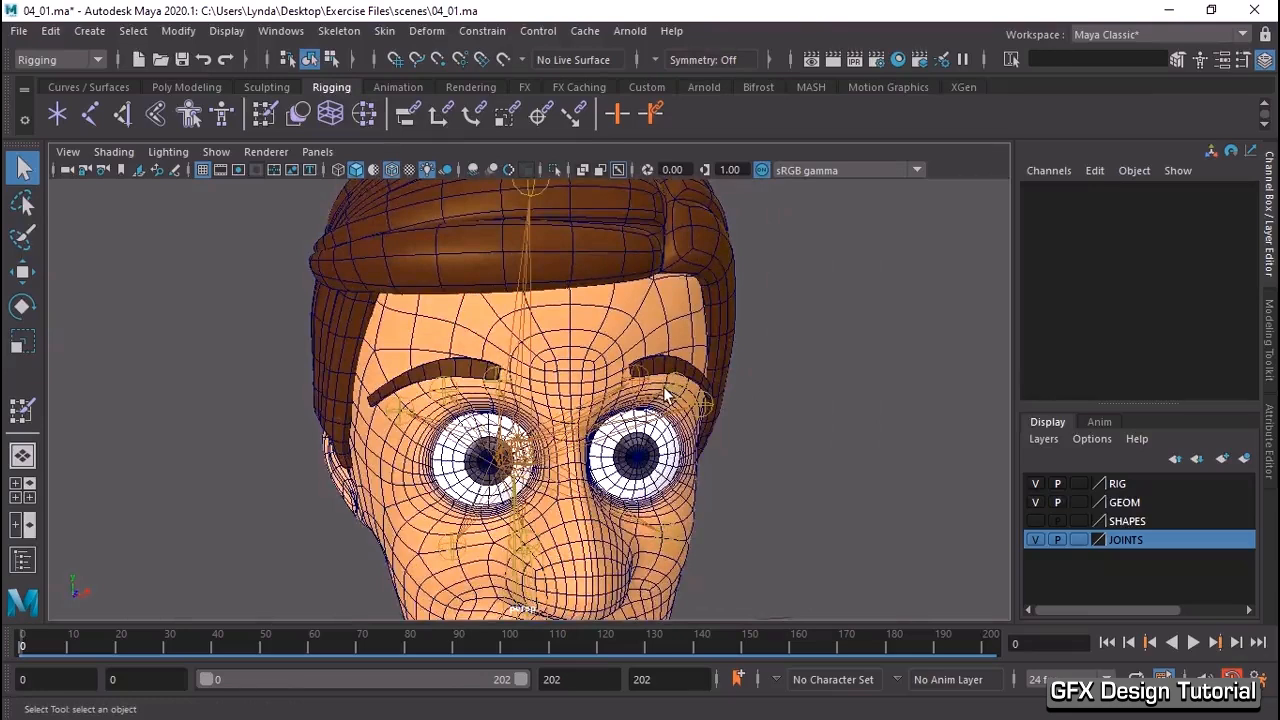